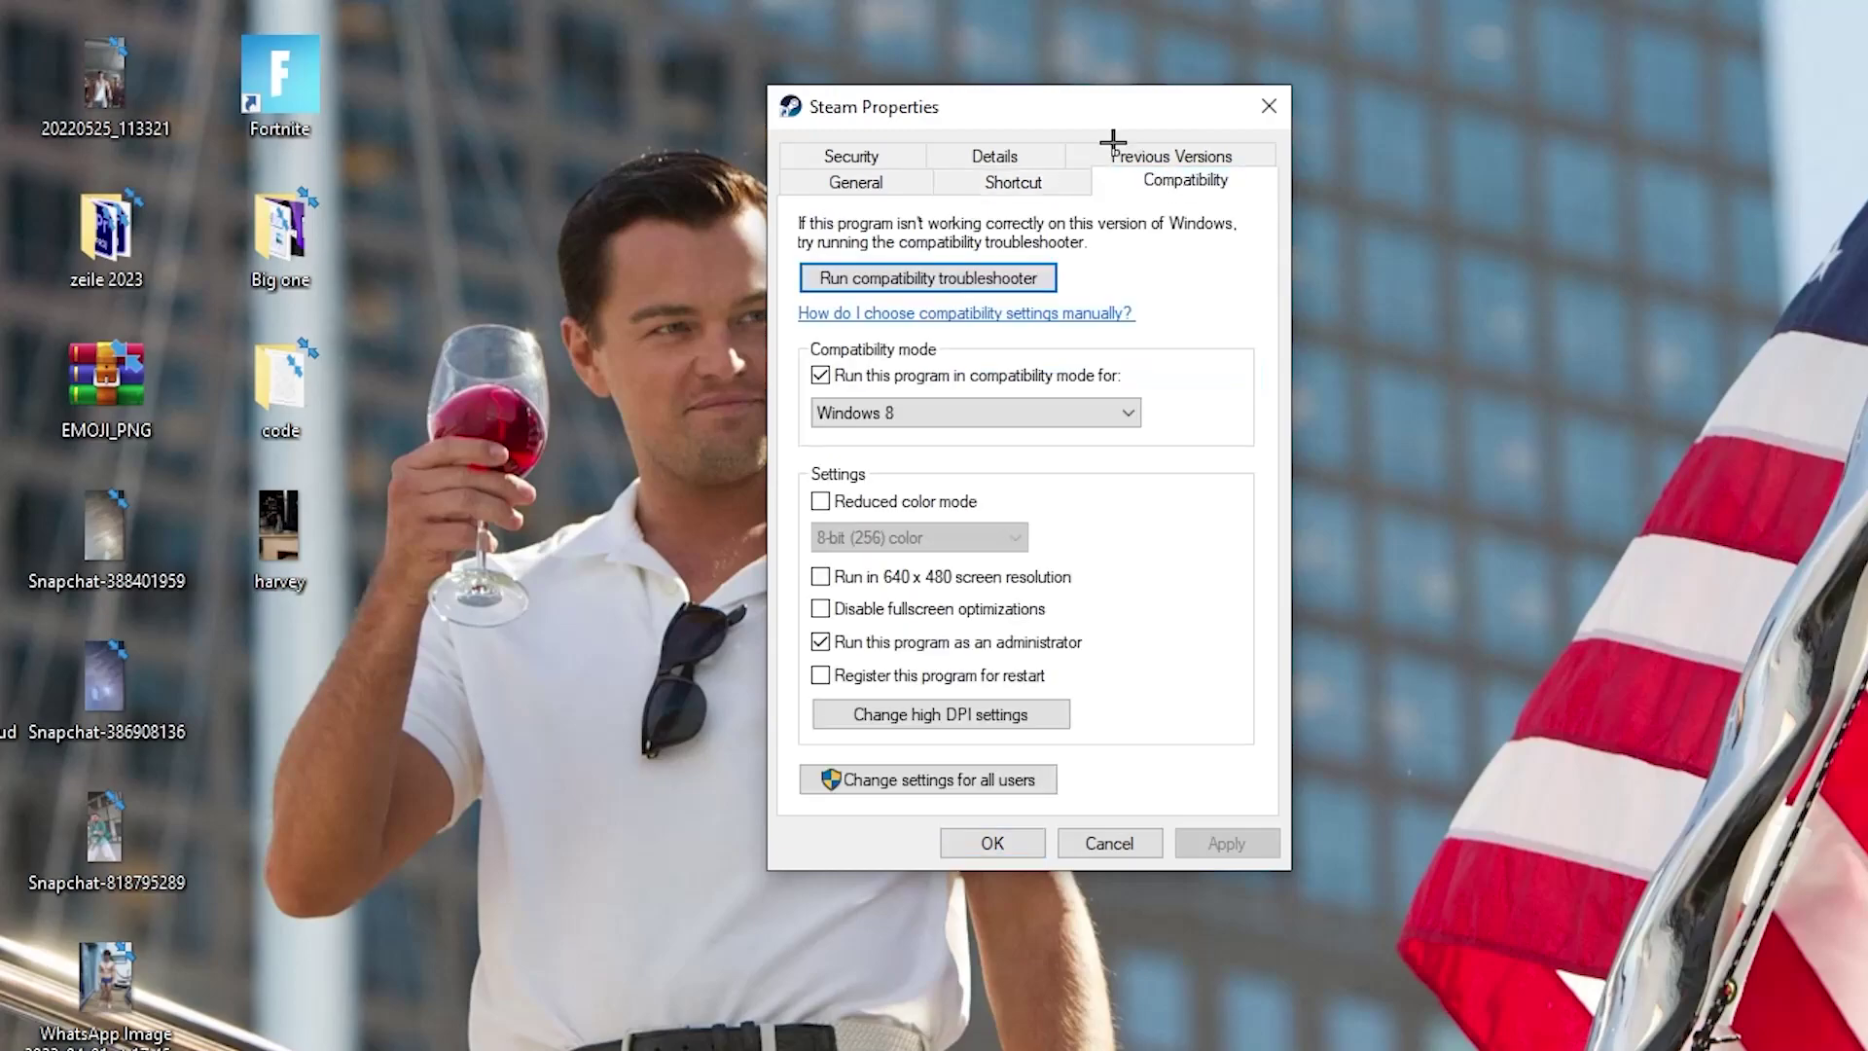
Check the compatibility mode choices in the Steam shortcut's properties and accept the dialog.
{"action": "left_click_drag", "start_coordinate": [1051, 106], "coordinate": [1021, 0]}
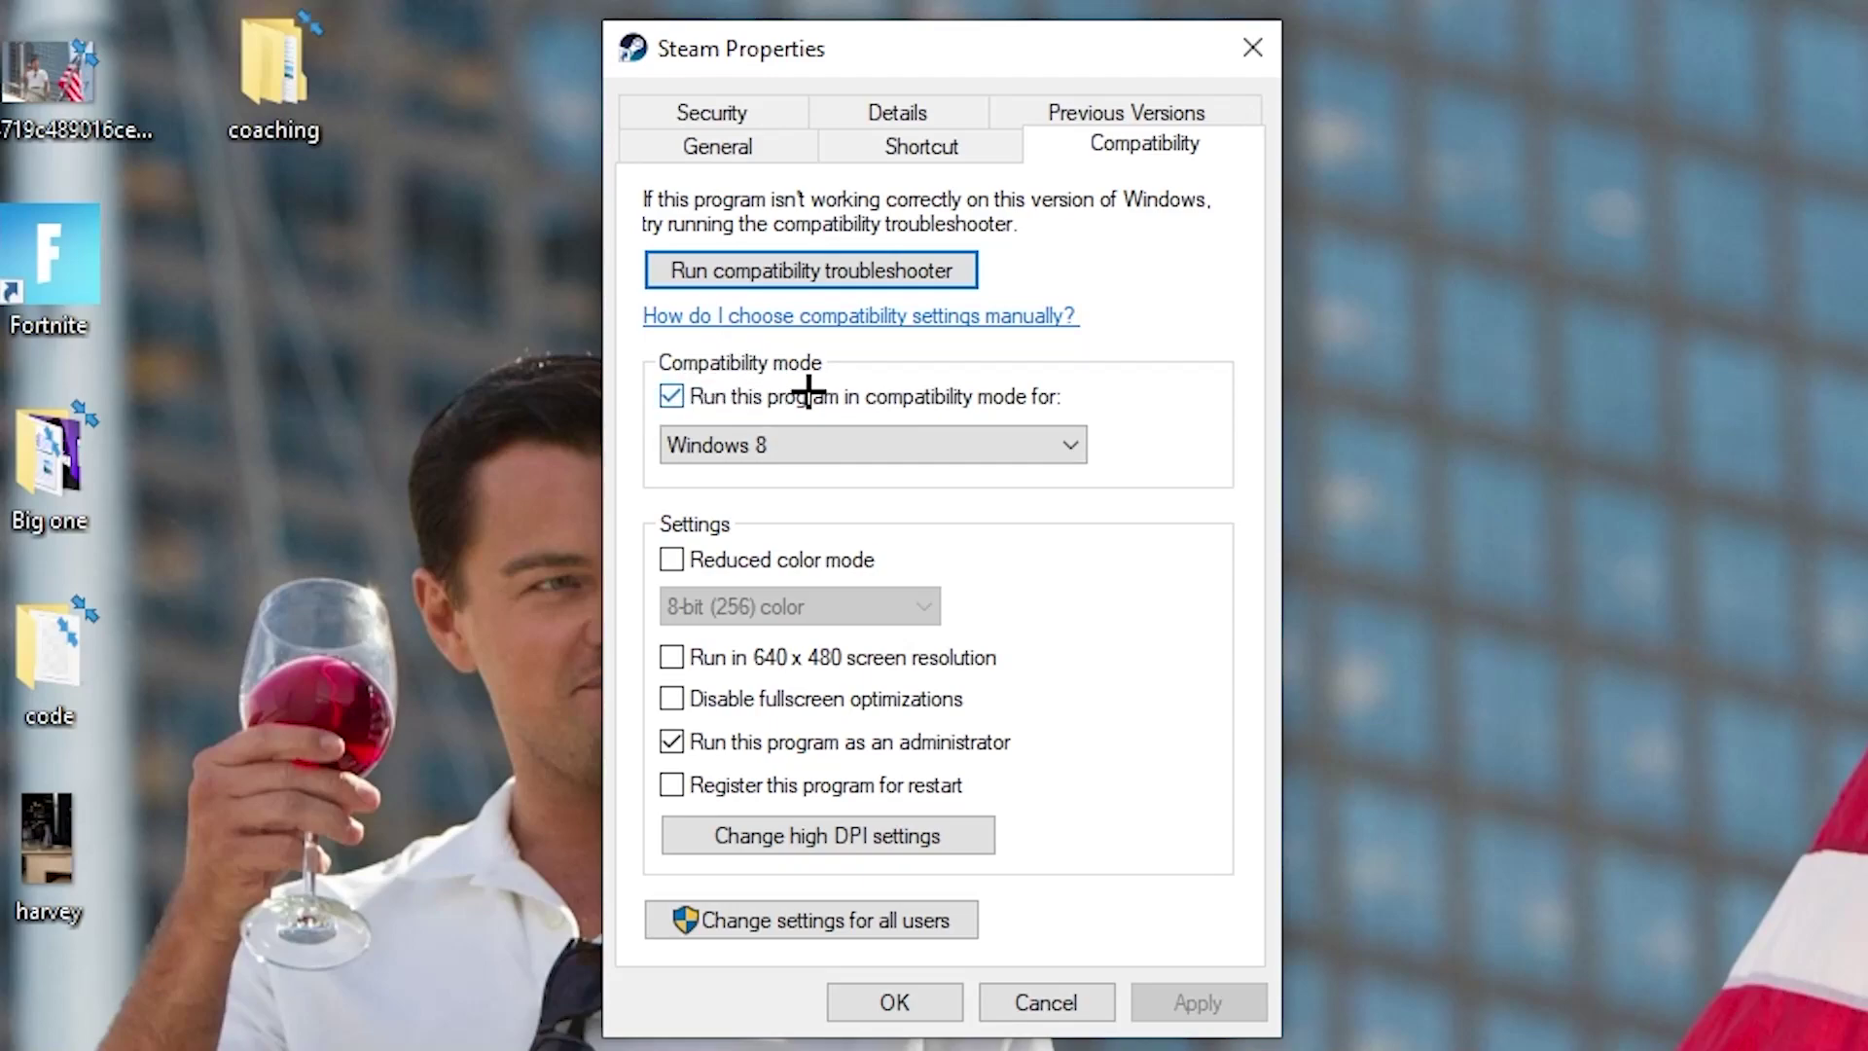
{"action": "left_click", "coordinate": [1044, 433]}
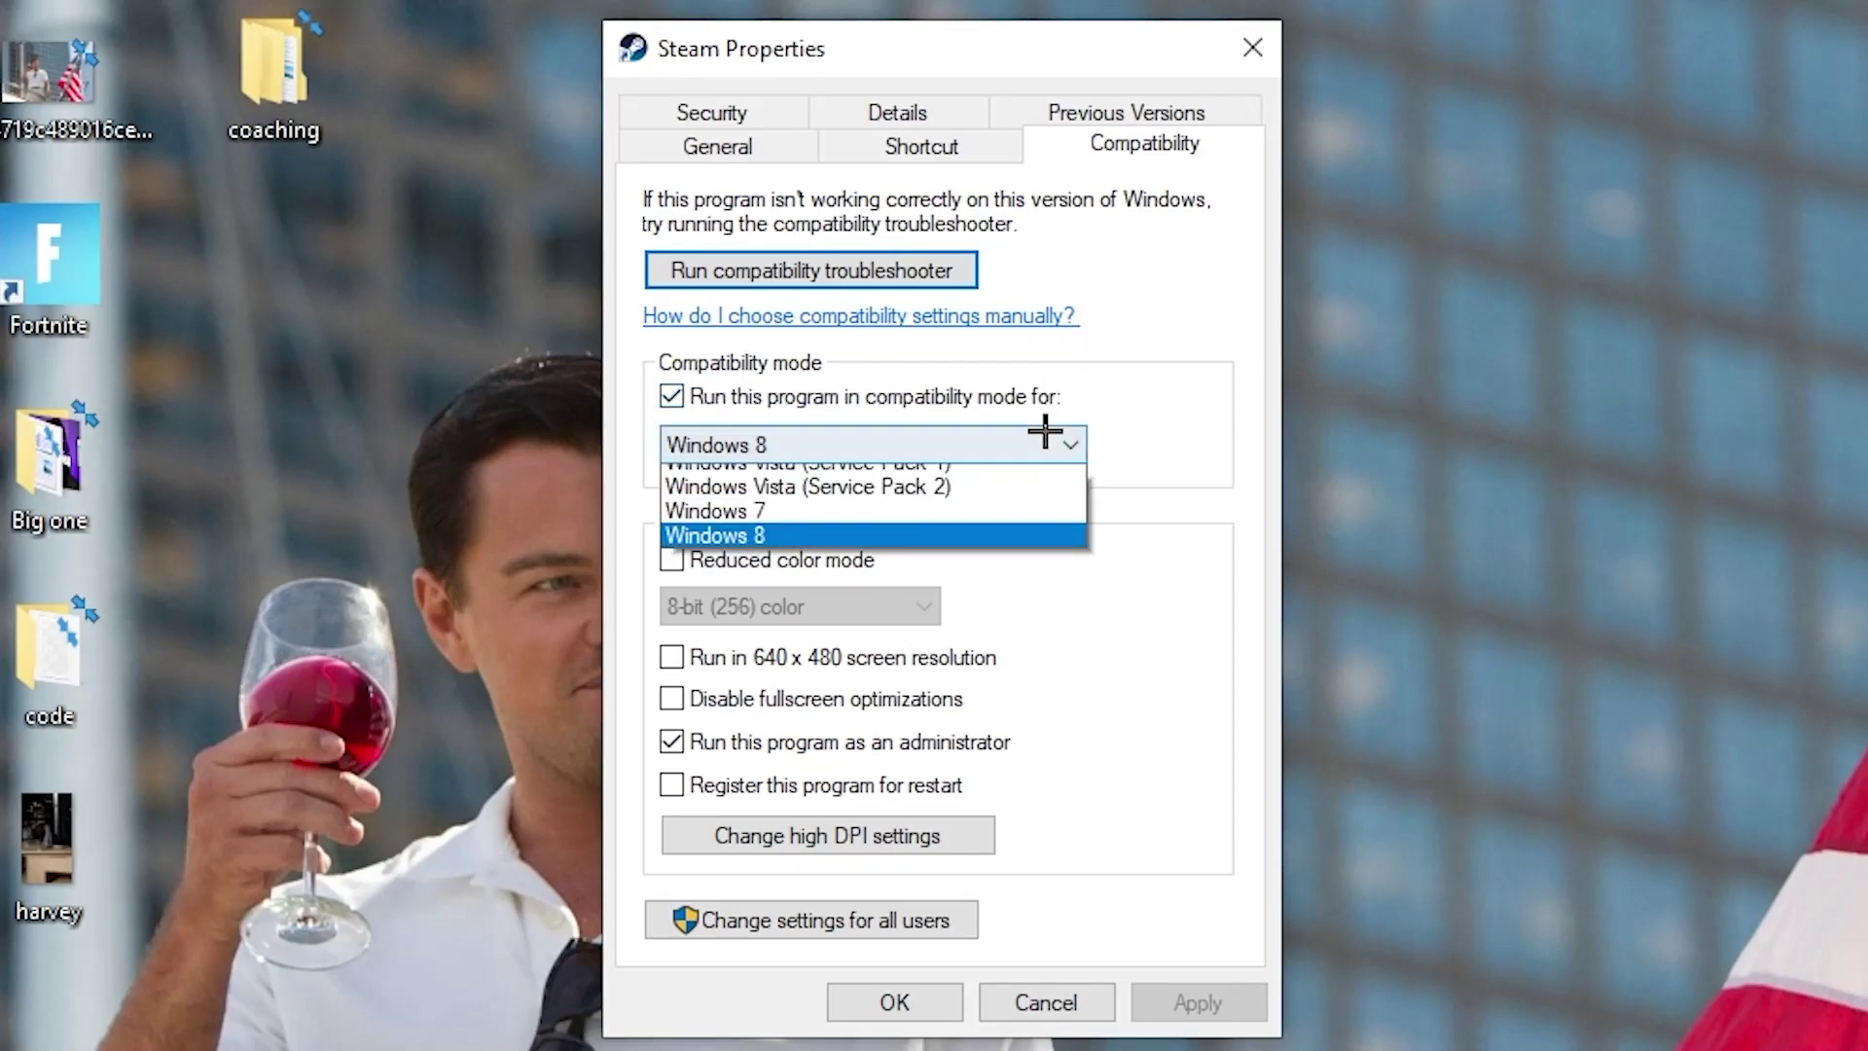
{"action": "left_click", "coordinate": [1132, 414]}
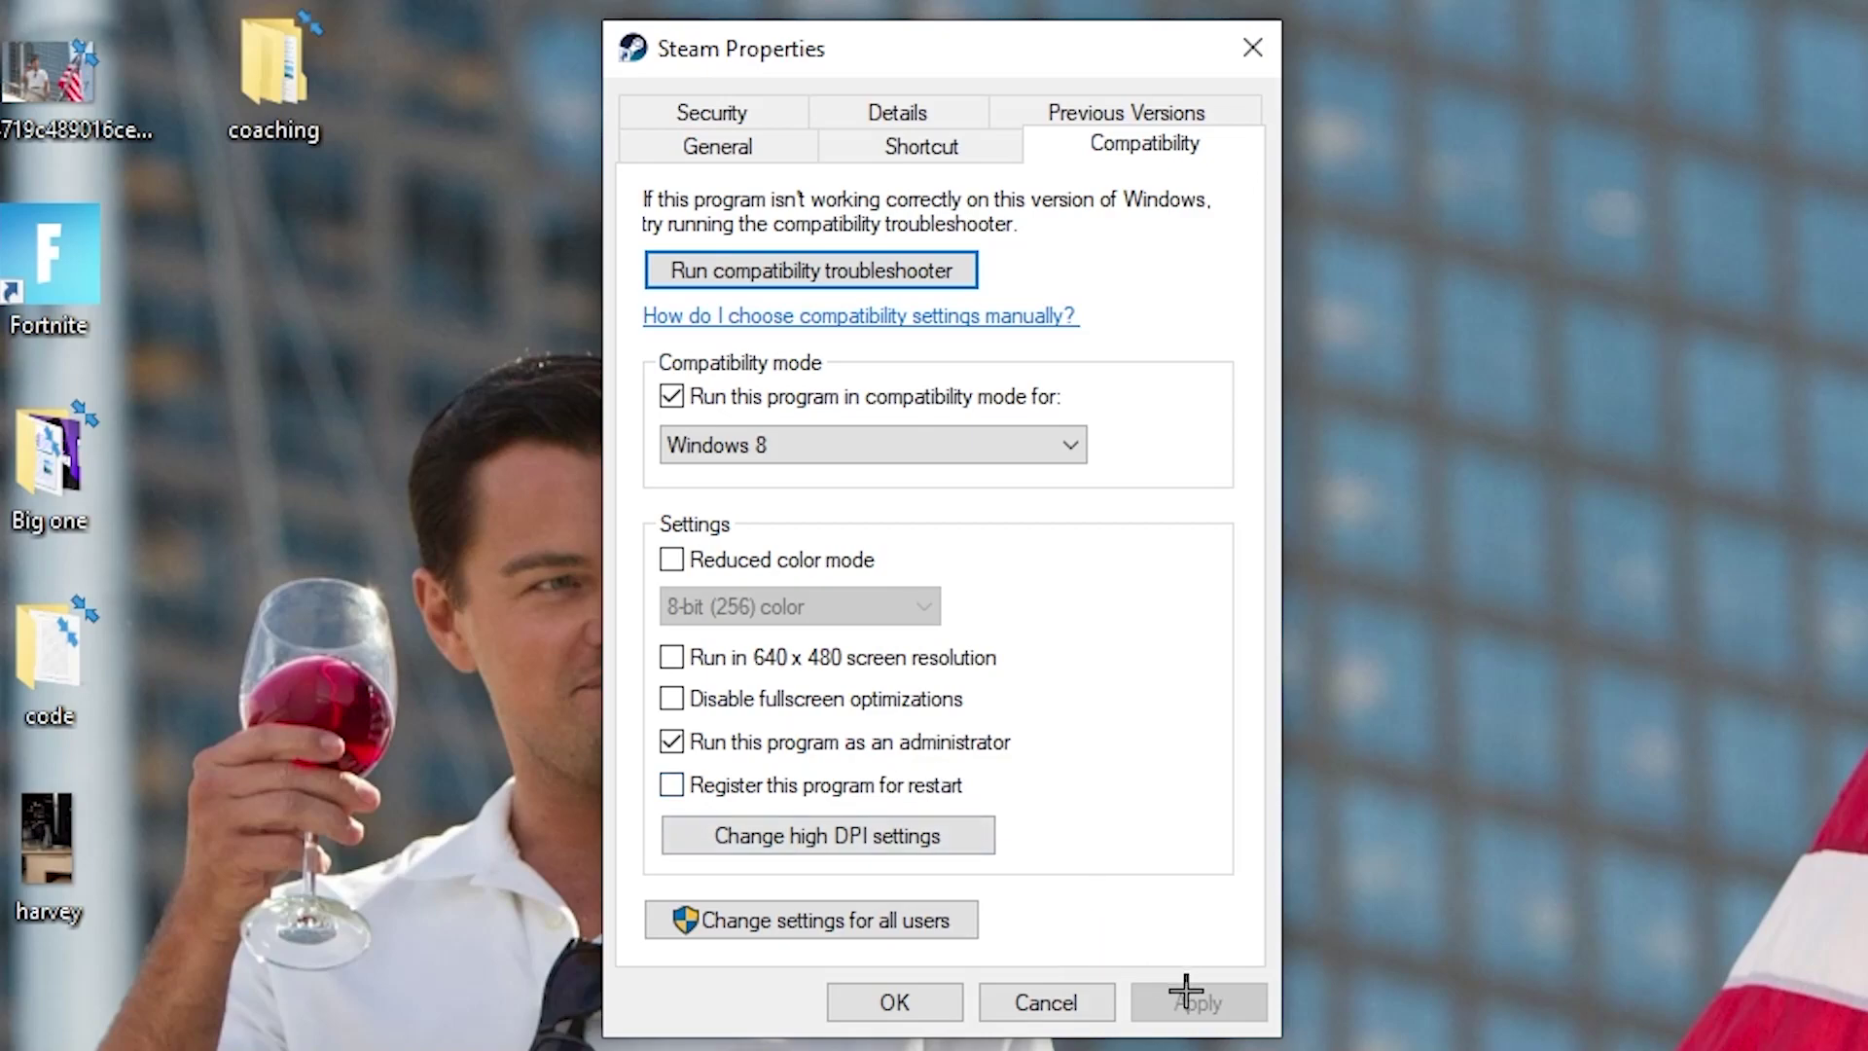
{"action": "left_click", "coordinate": [915, 998]}
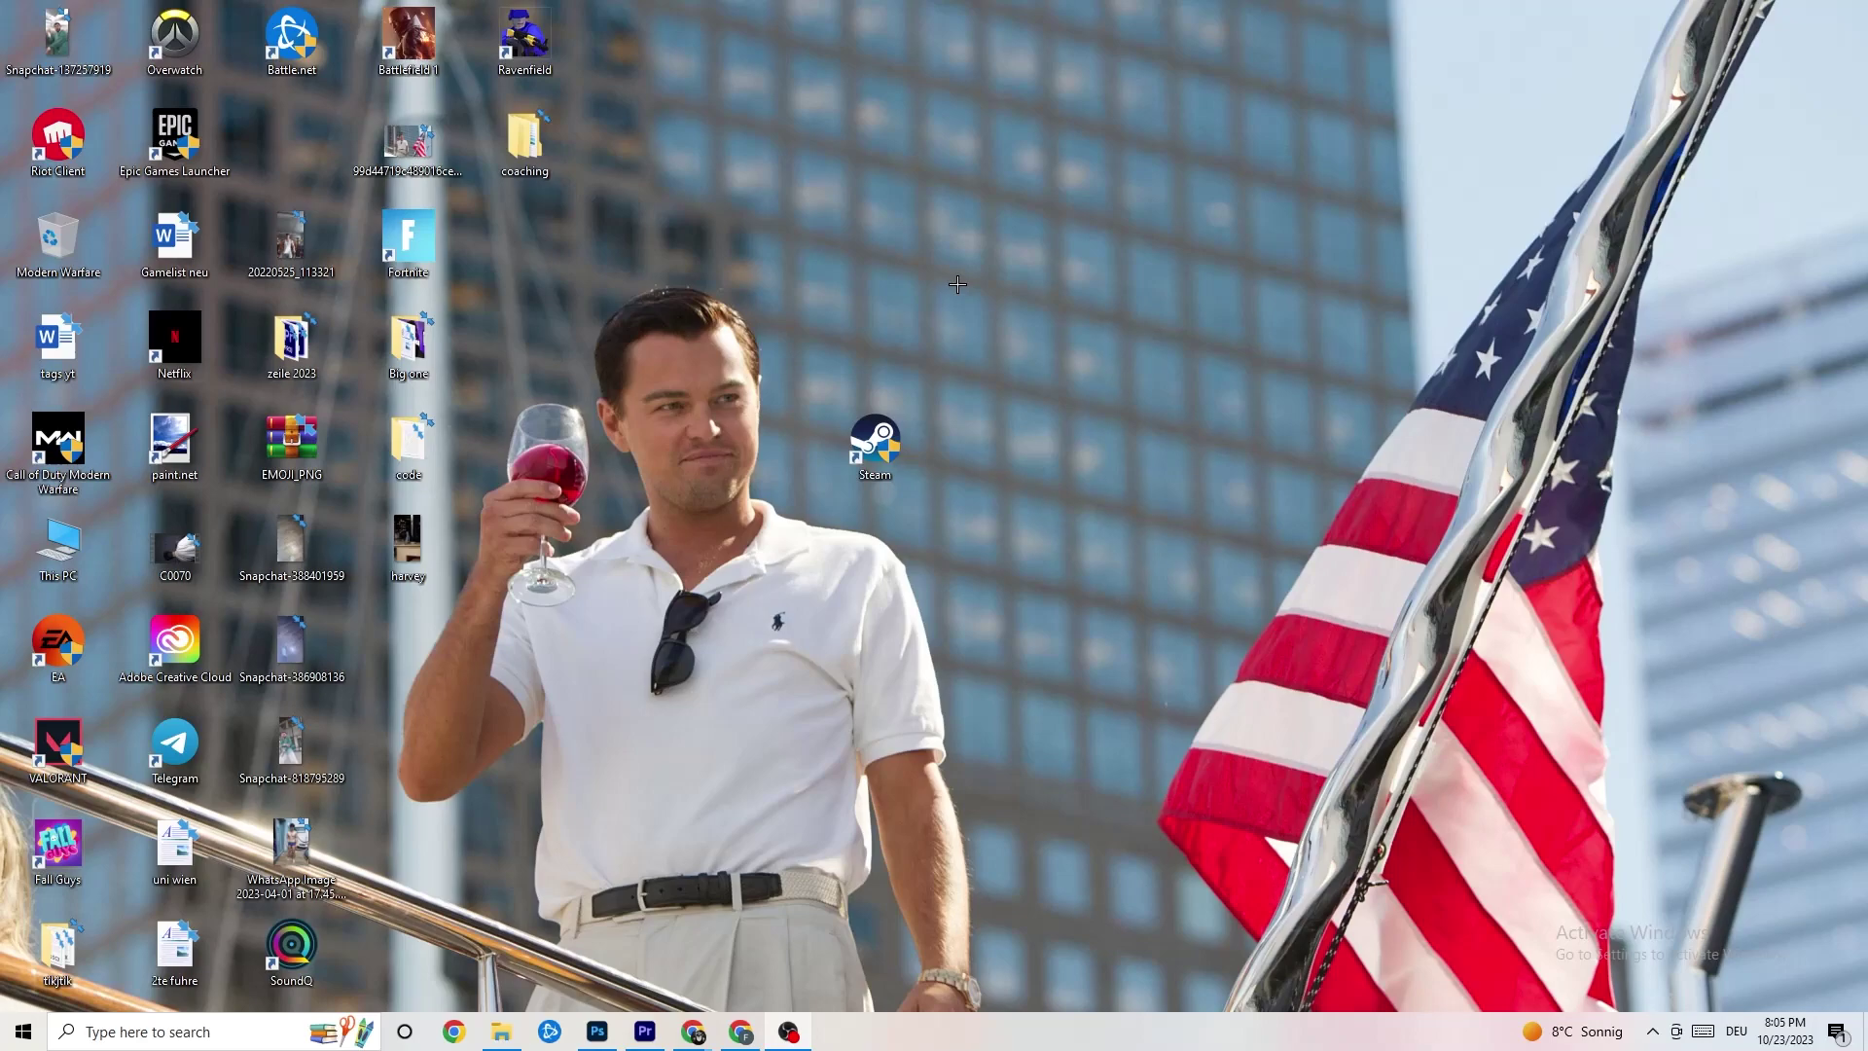
Reopen the Steam shortcut's properties to examine its compatibility settings, and close them.
{"action": "left_click_drag", "start_coordinate": [895, 442], "coordinate": [856, 248]}
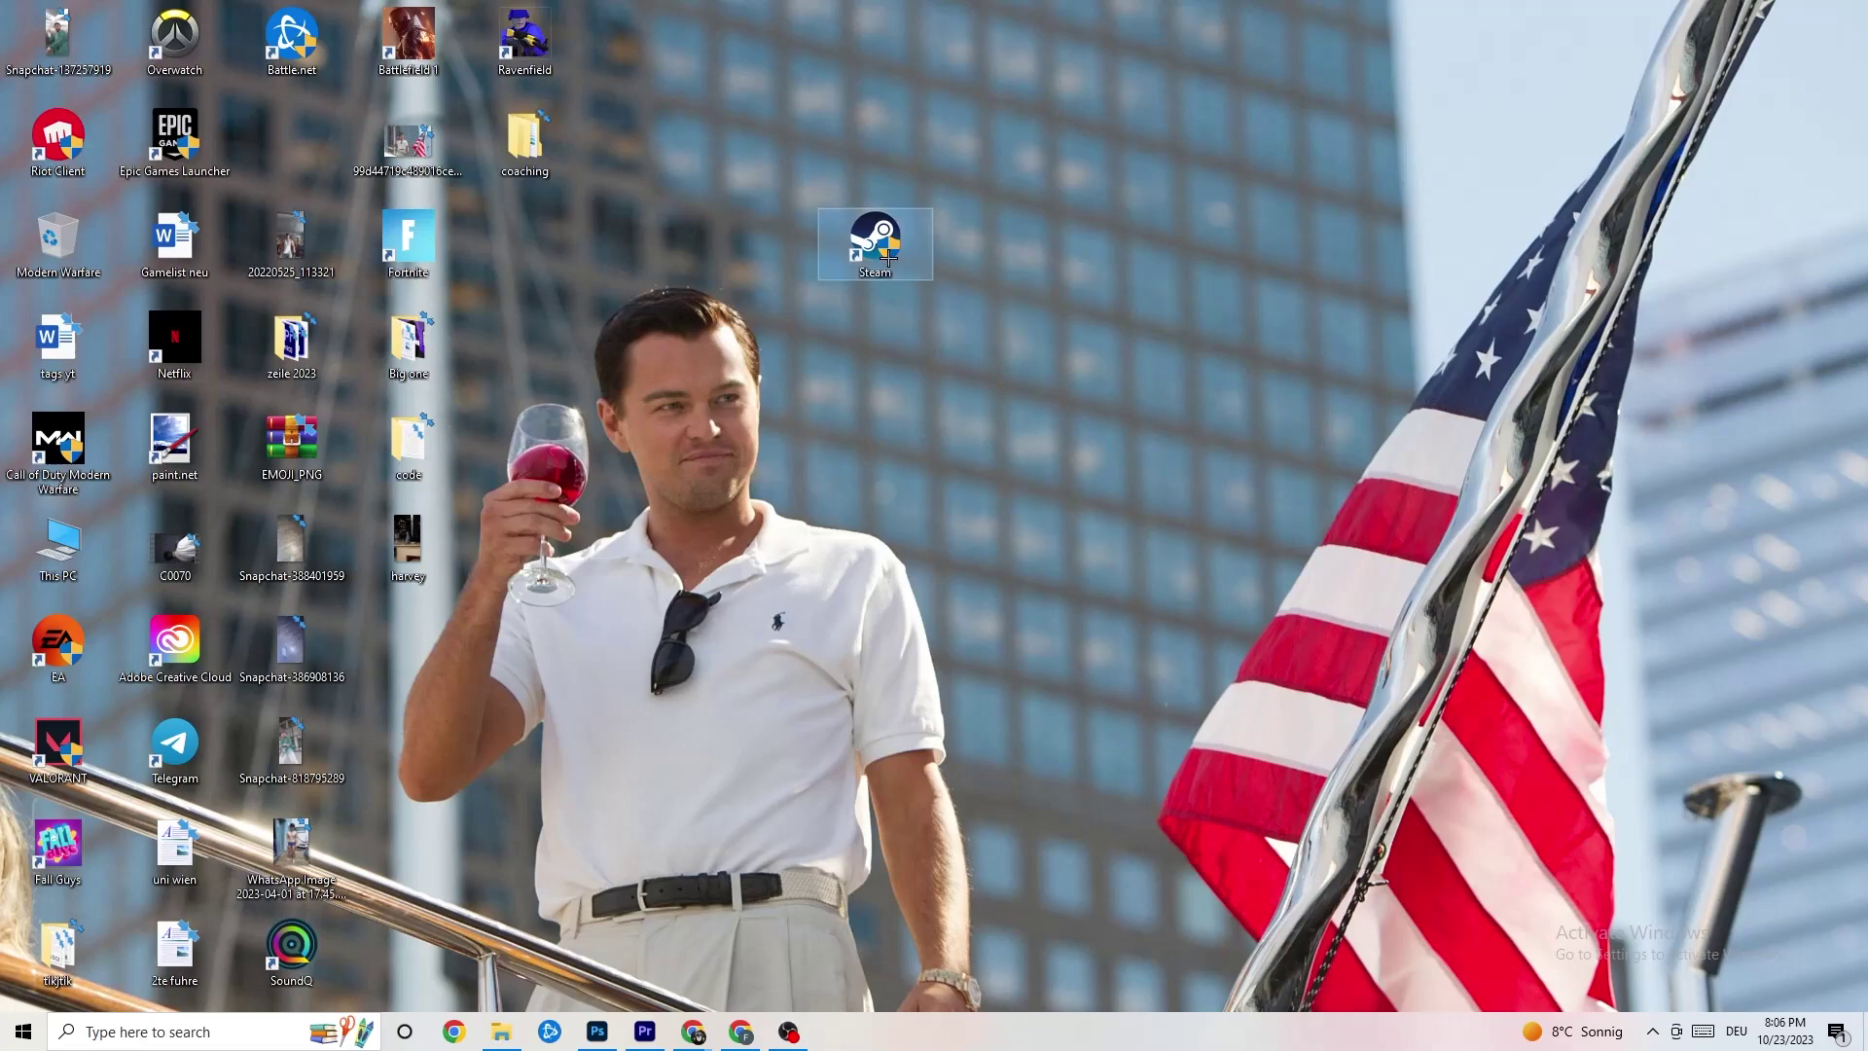
{"action": "left_click_drag", "start_coordinate": [872, 235], "coordinate": [876, 336]}
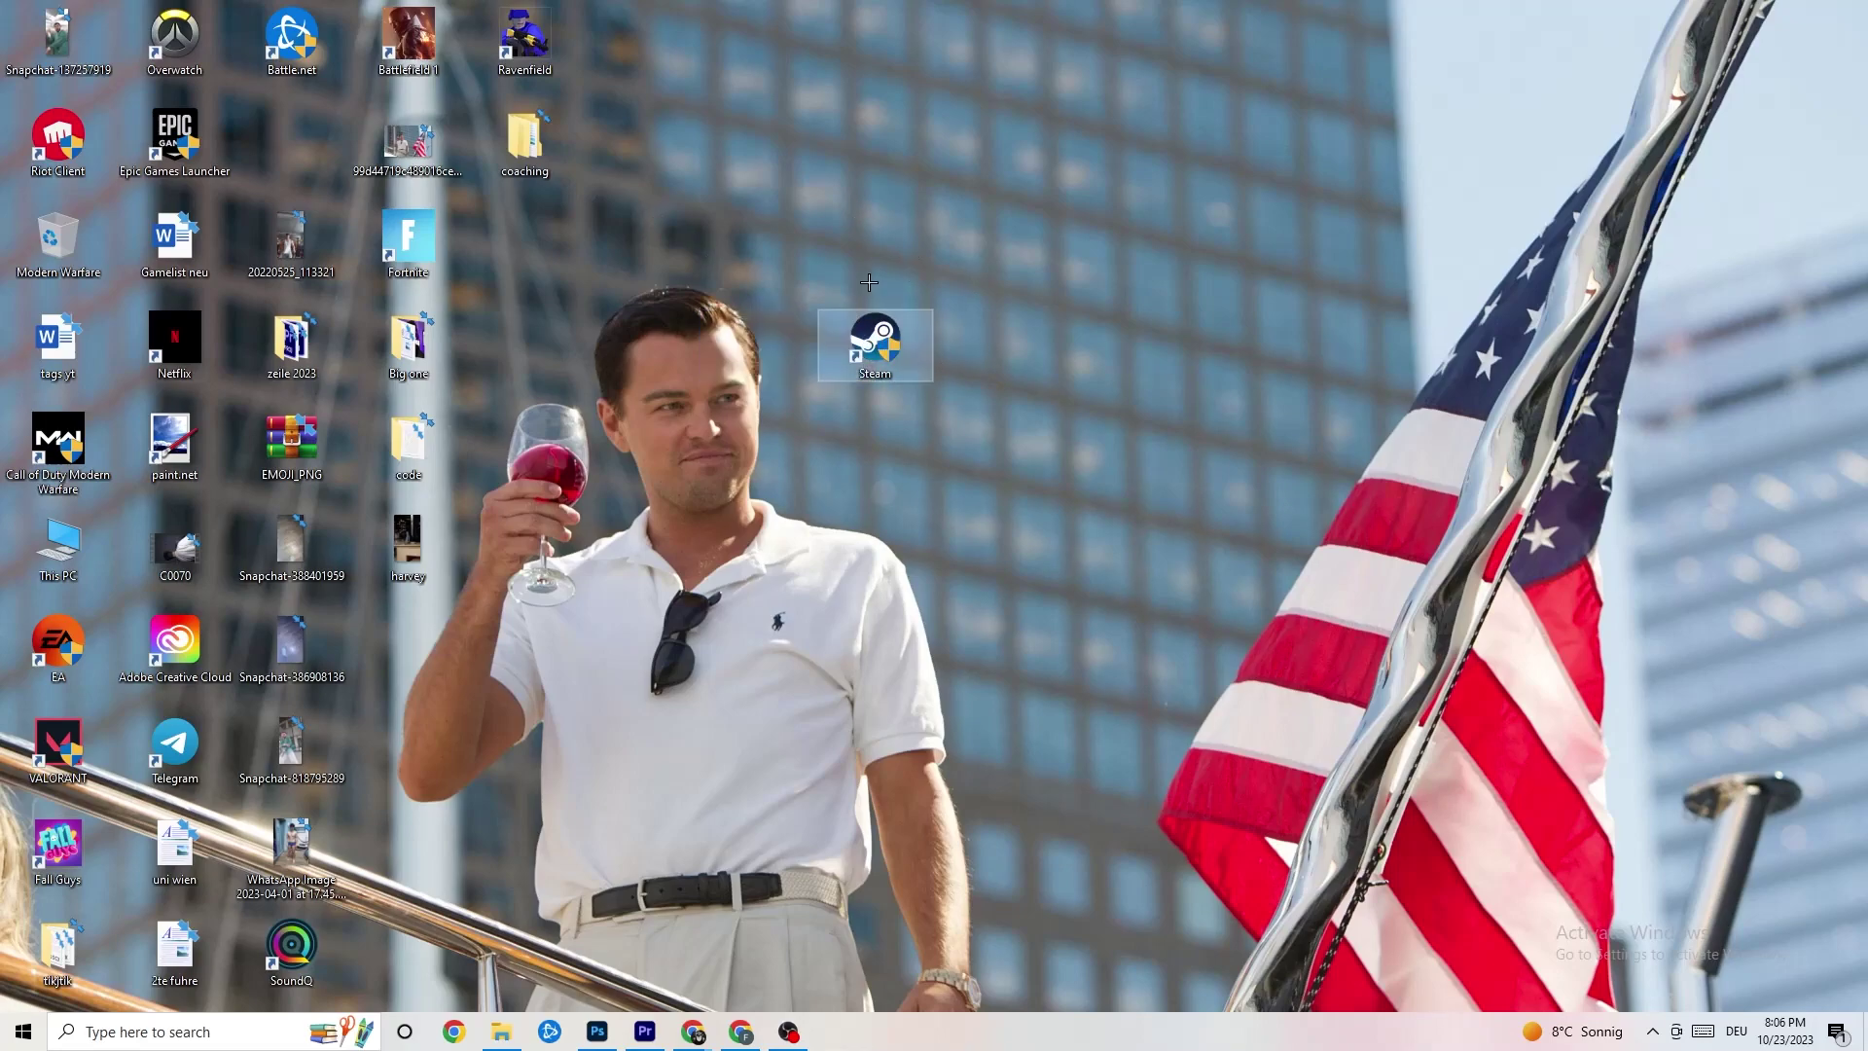
{"action": "right_click", "coordinate": [869, 368]}
{"action": "left_click", "coordinate": [976, 880]}
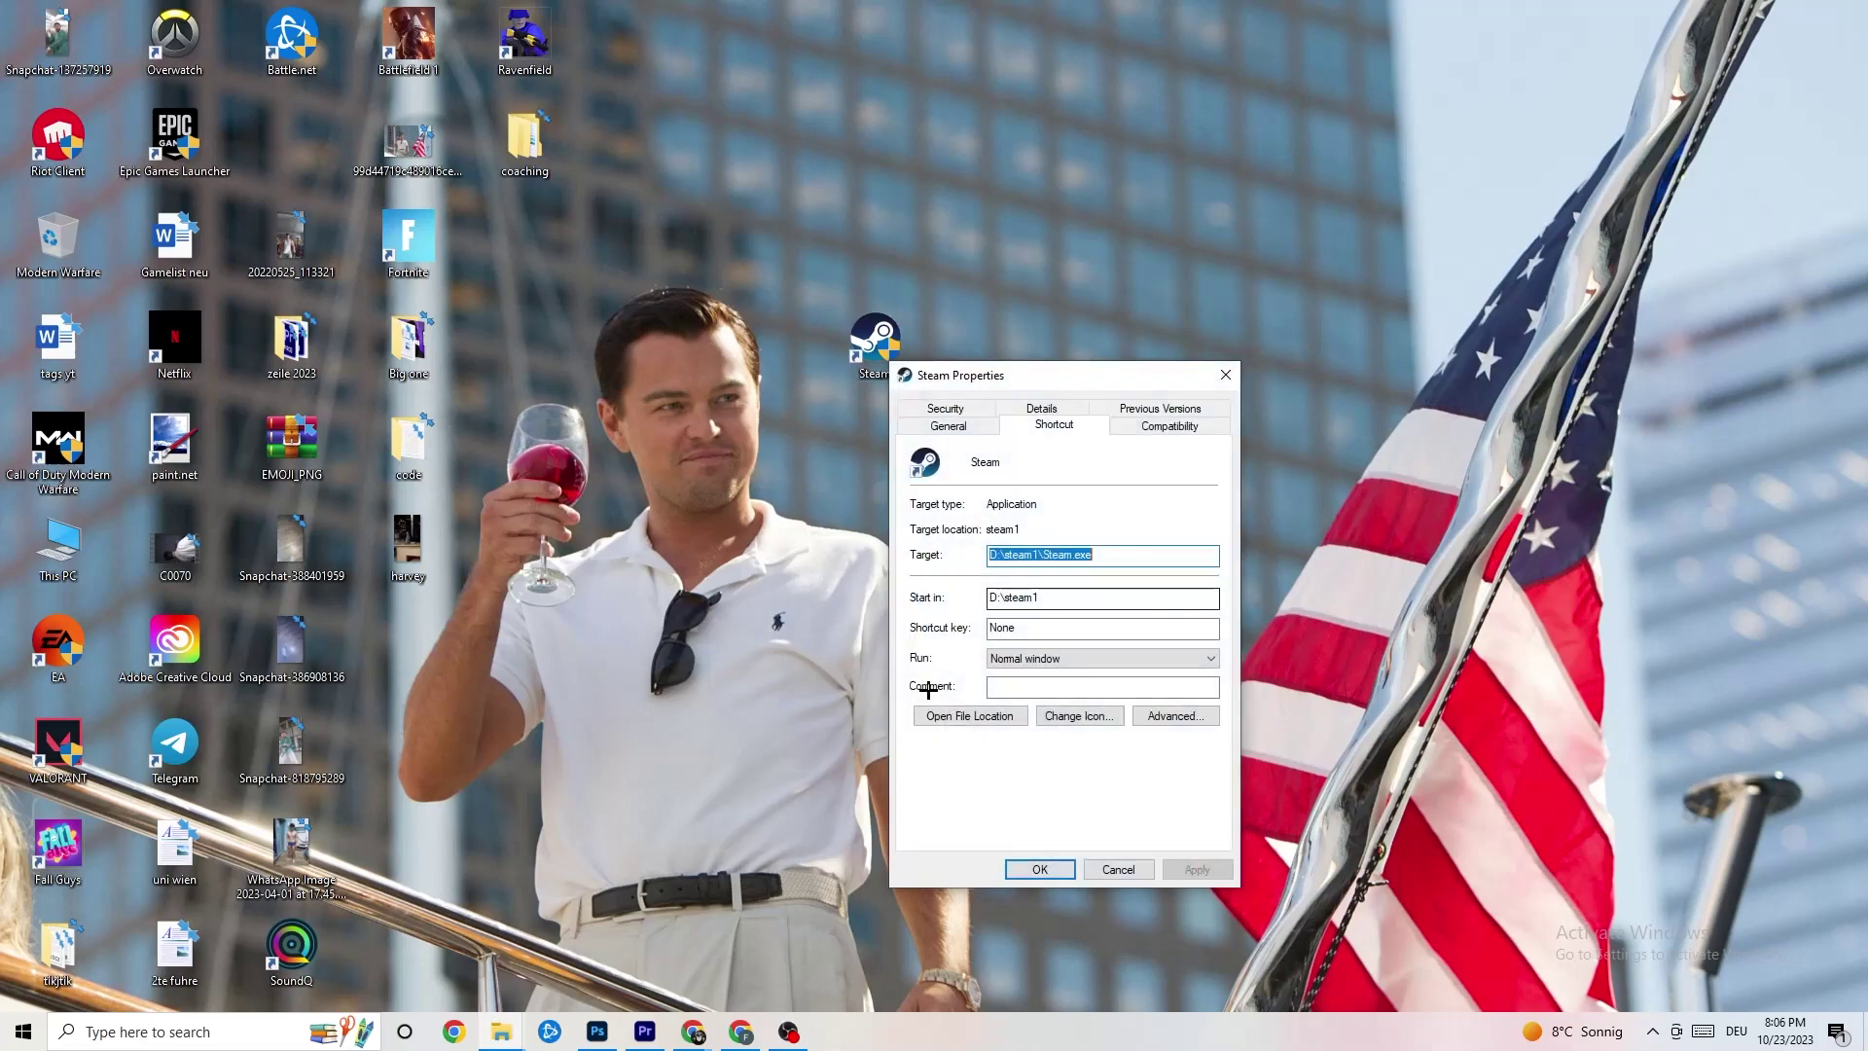
{"action": "left_click", "coordinate": [1170, 426]}
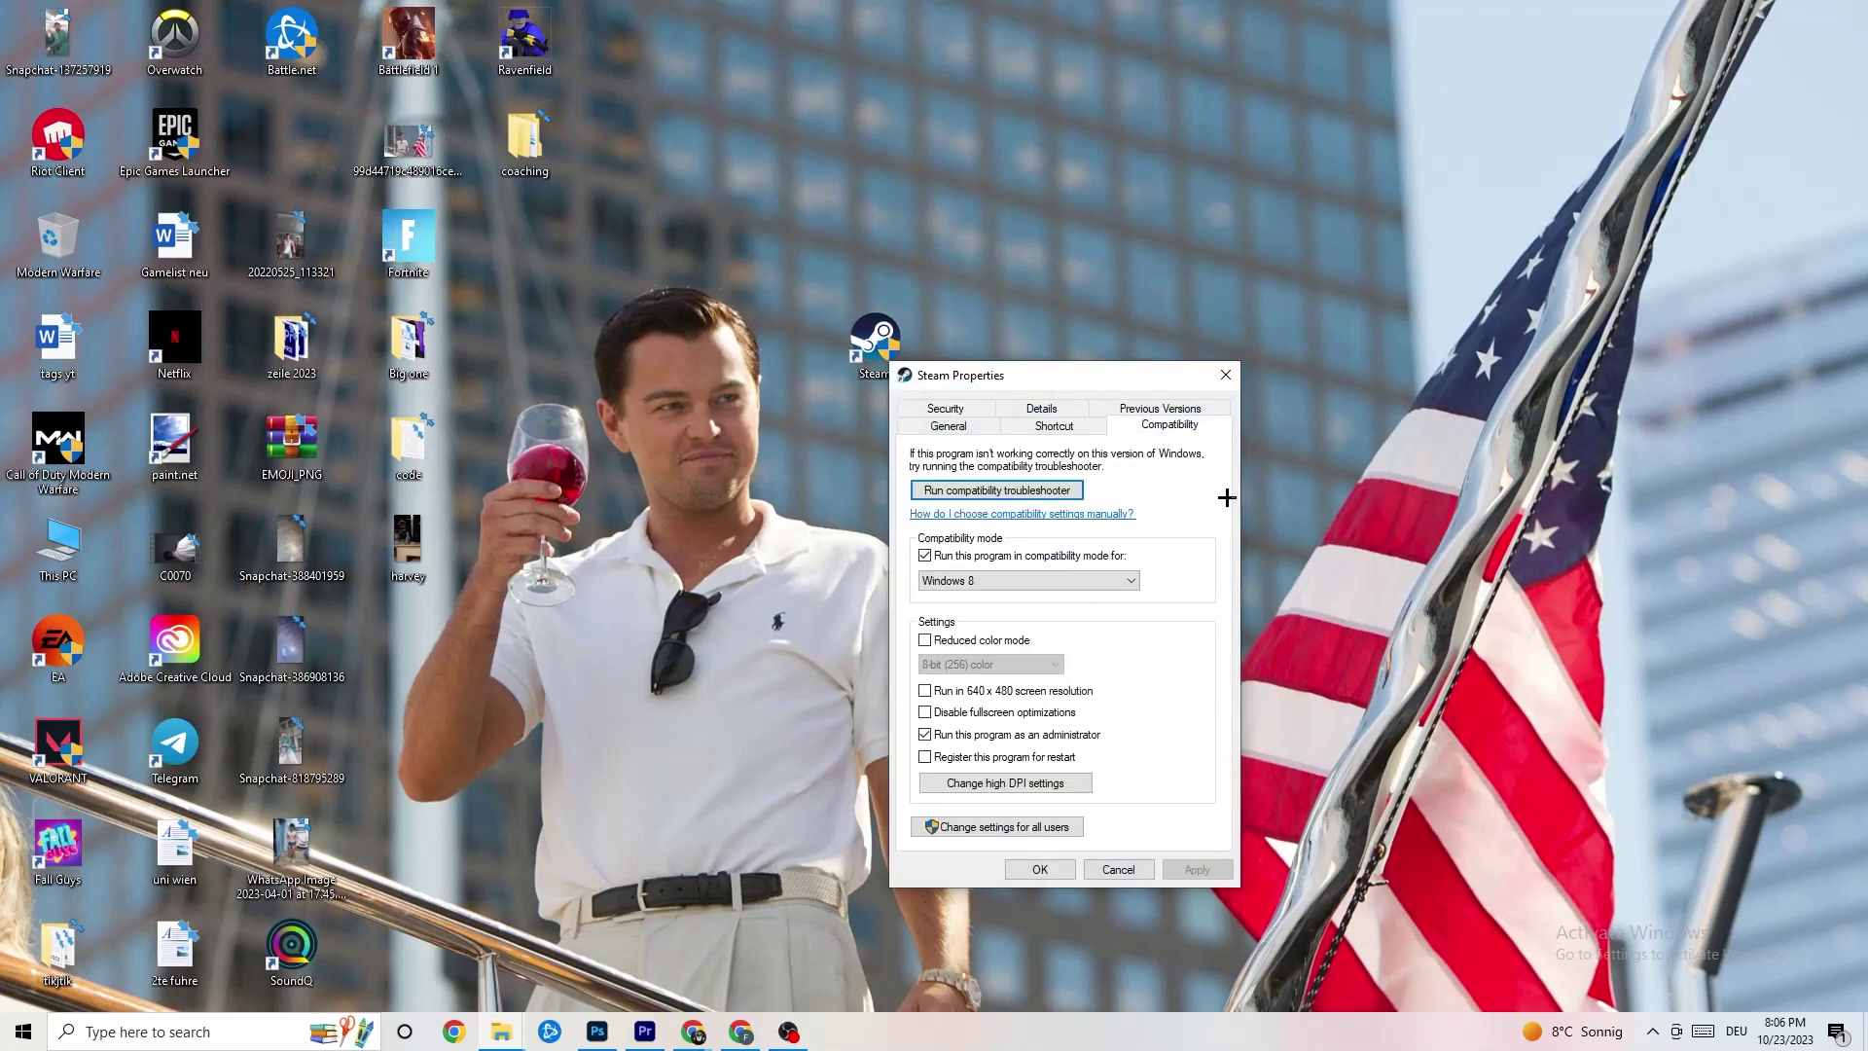
{"action": "left_click", "coordinate": [1226, 375]}
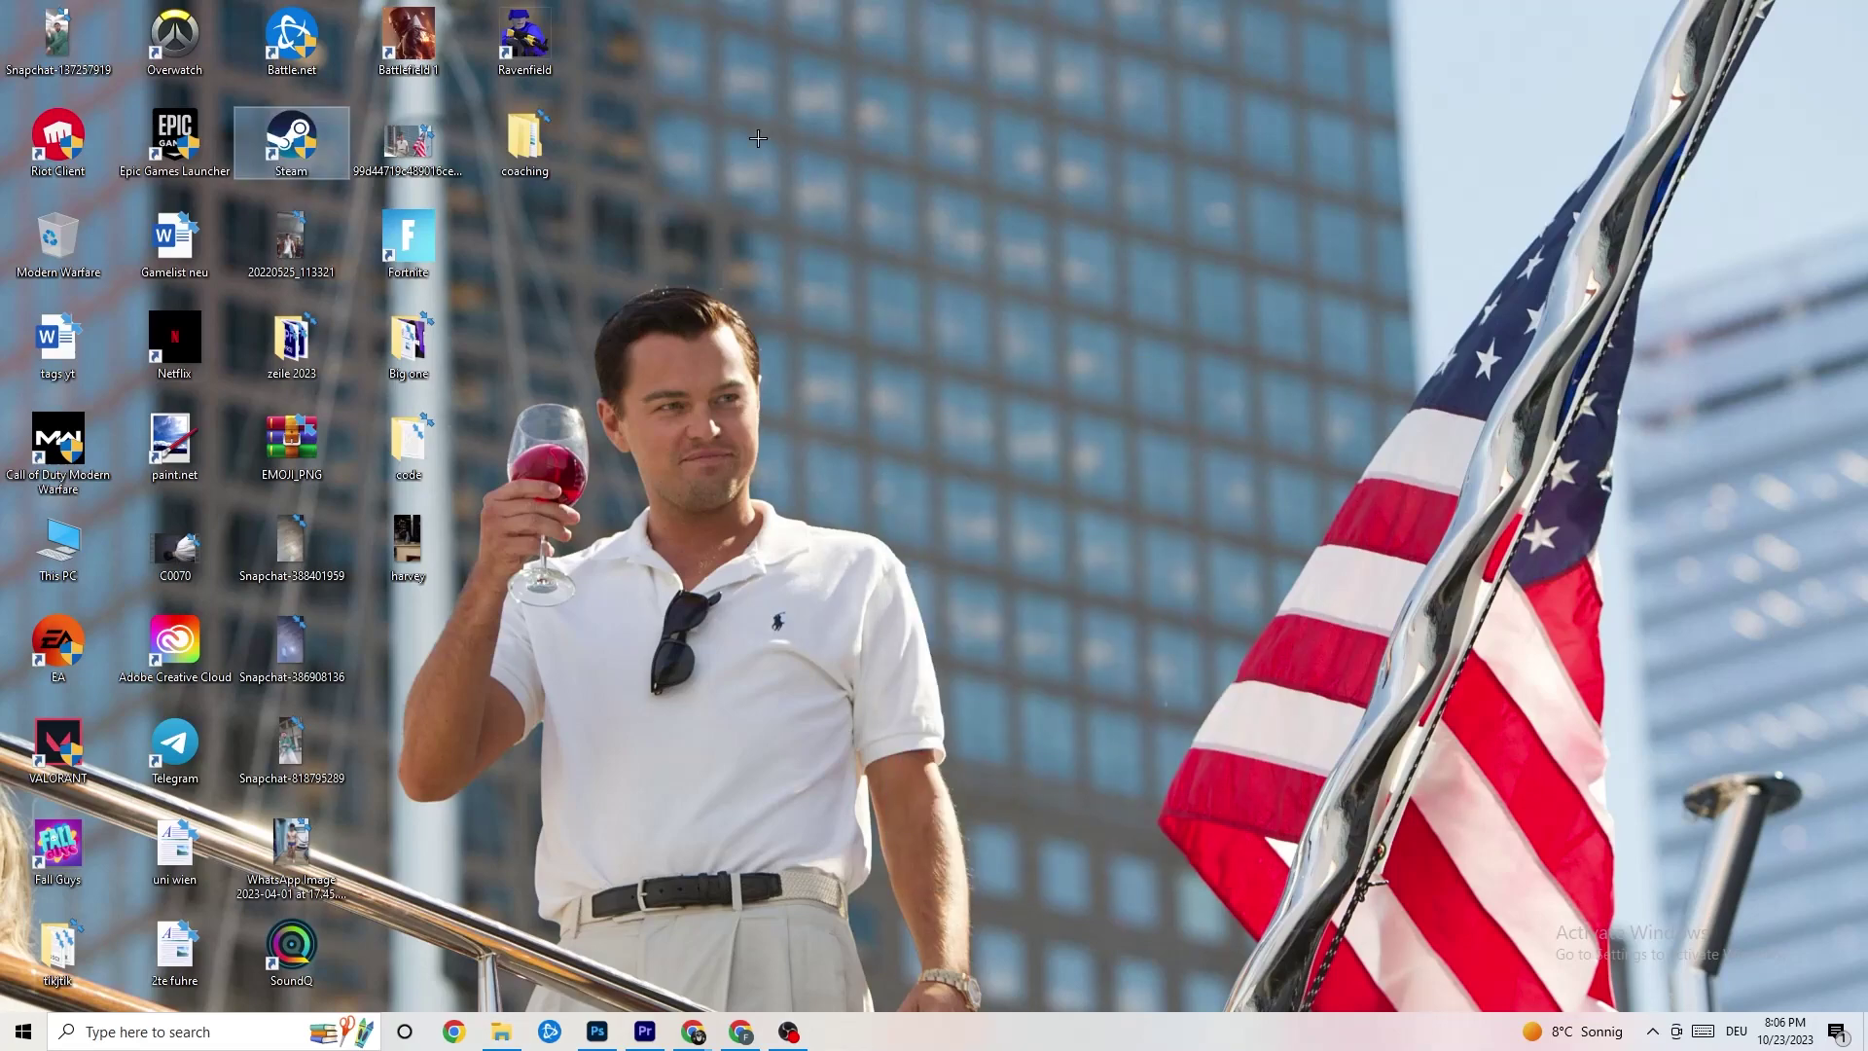
{"action": "left_click", "coordinate": [907, 189]}
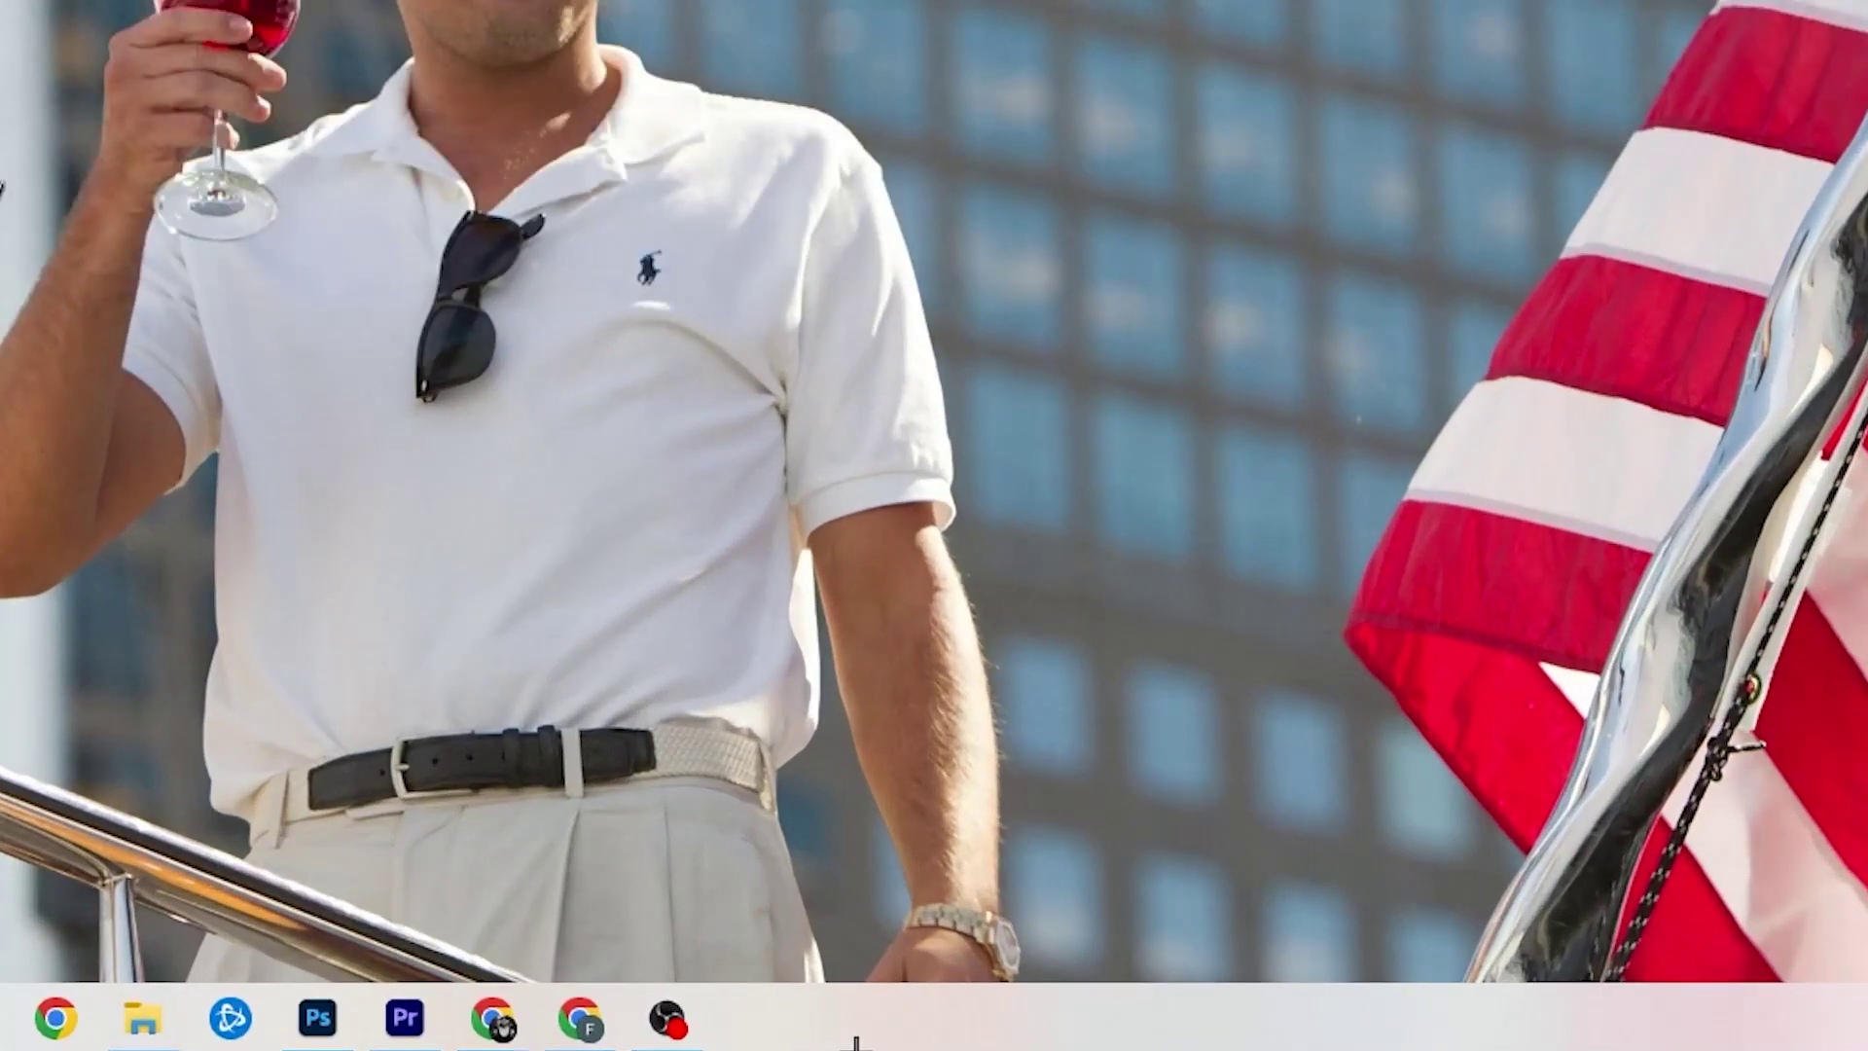
Open Task Manager and maximize its window.
{"action": "right_click", "coordinate": [800, 1033]}
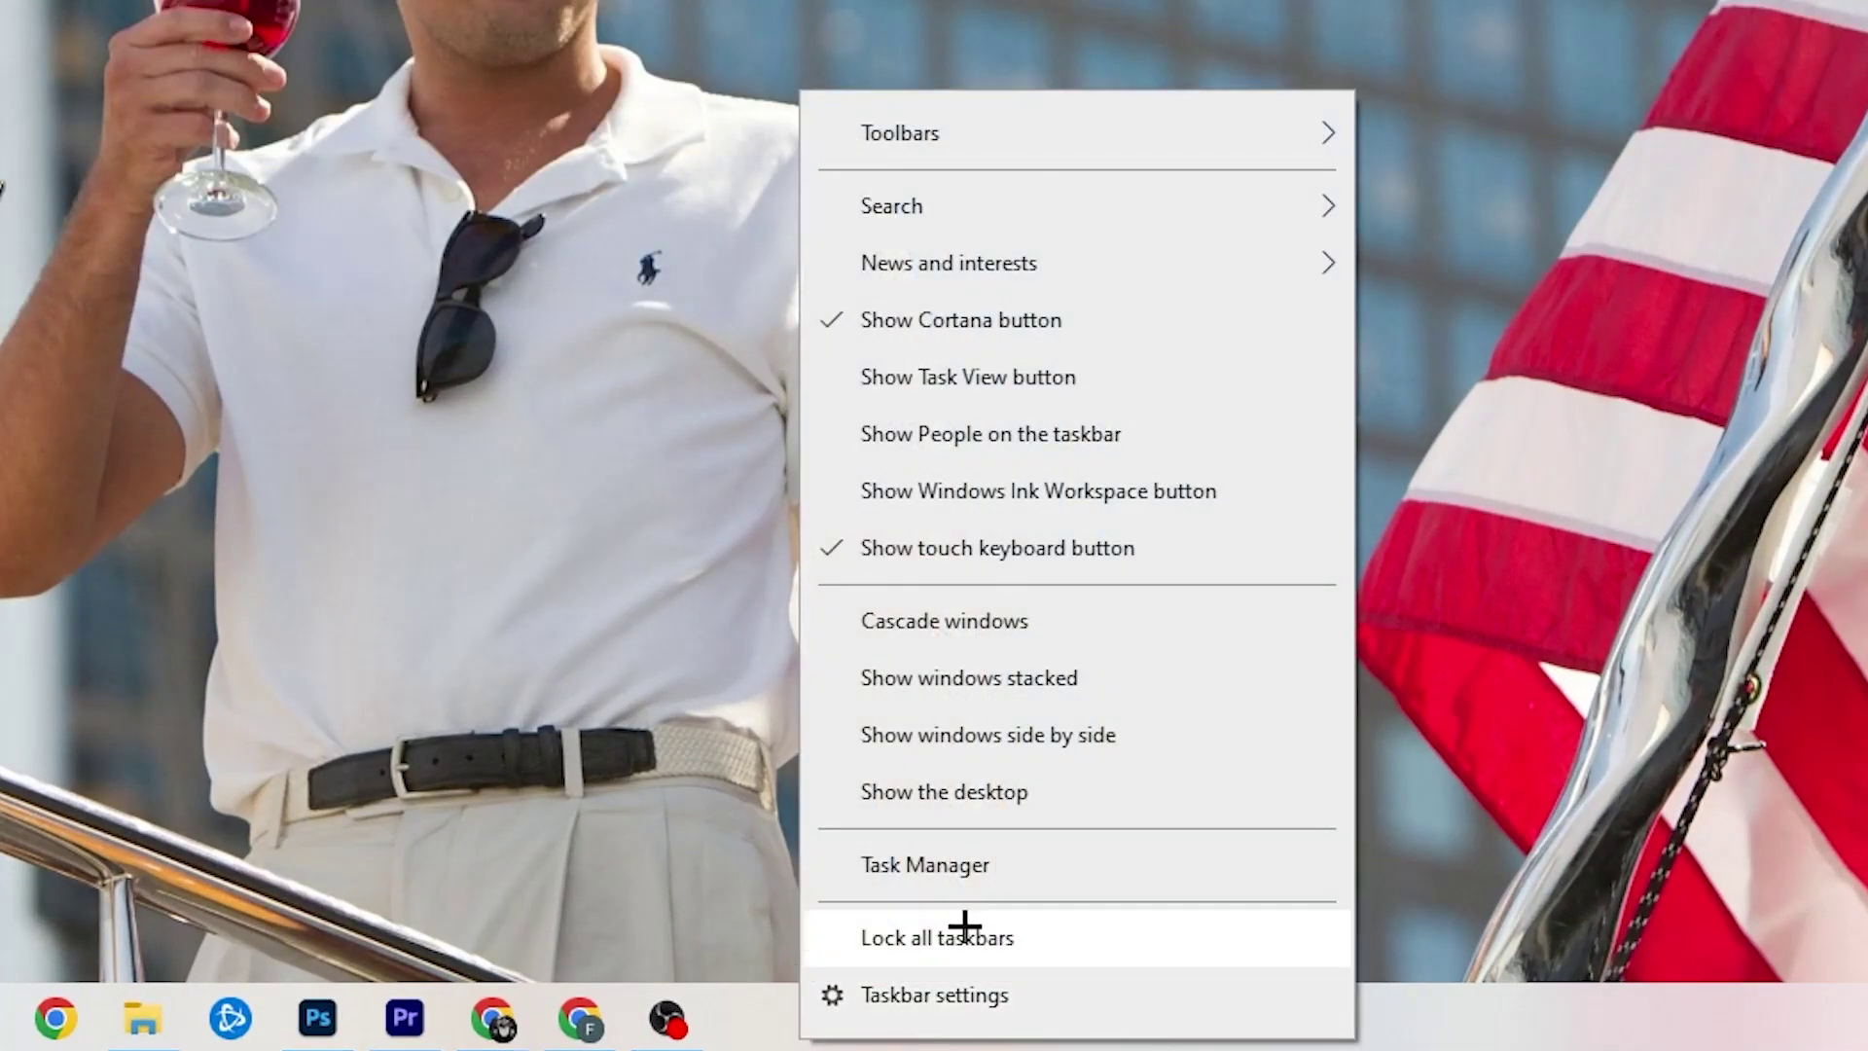
{"action": "left_click", "coordinate": [969, 876]}
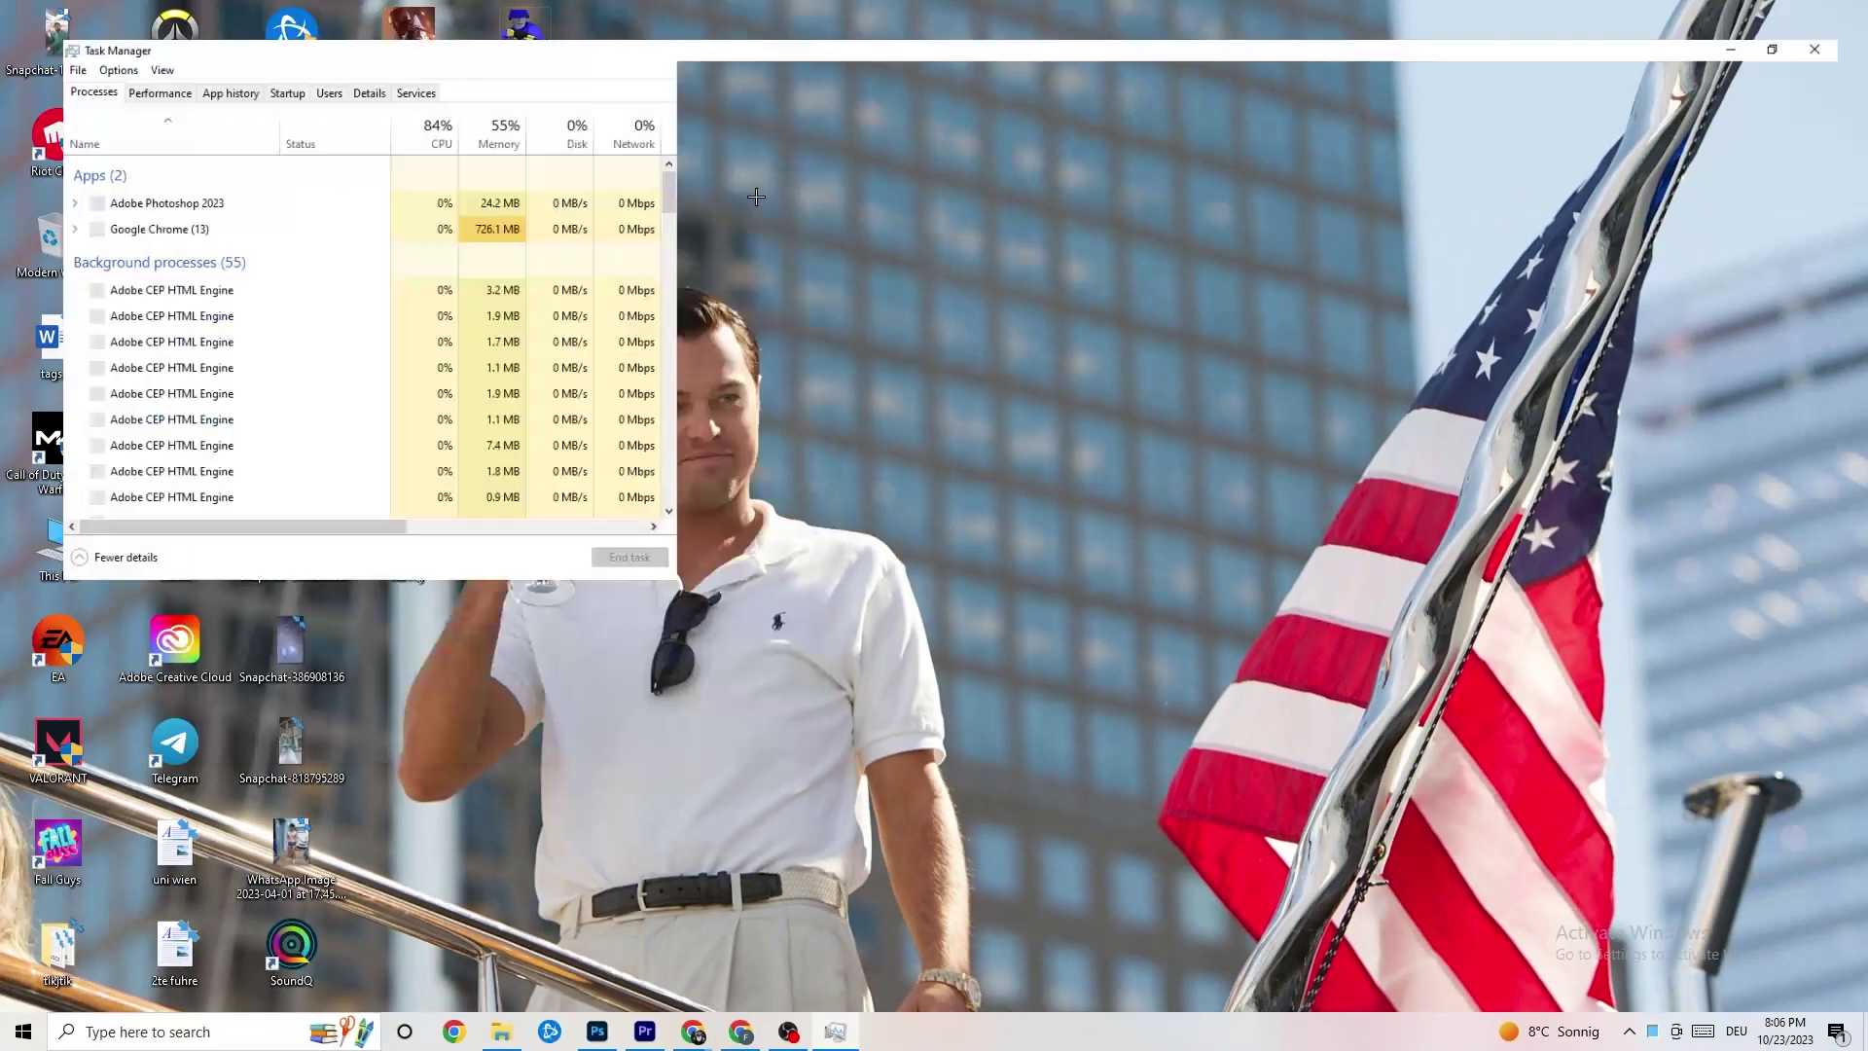
{"action": "double_click", "coordinate": [341, 10]}
{"action": "mouse_move", "coordinate": [784, 63]}
{"action": "left_mouse_down"}
{"action": "mouse_move", "coordinate": [847, 49]}
{"action": "mouse_move", "coordinate": [806, 85]}
{"action": "left_mouse_up"}
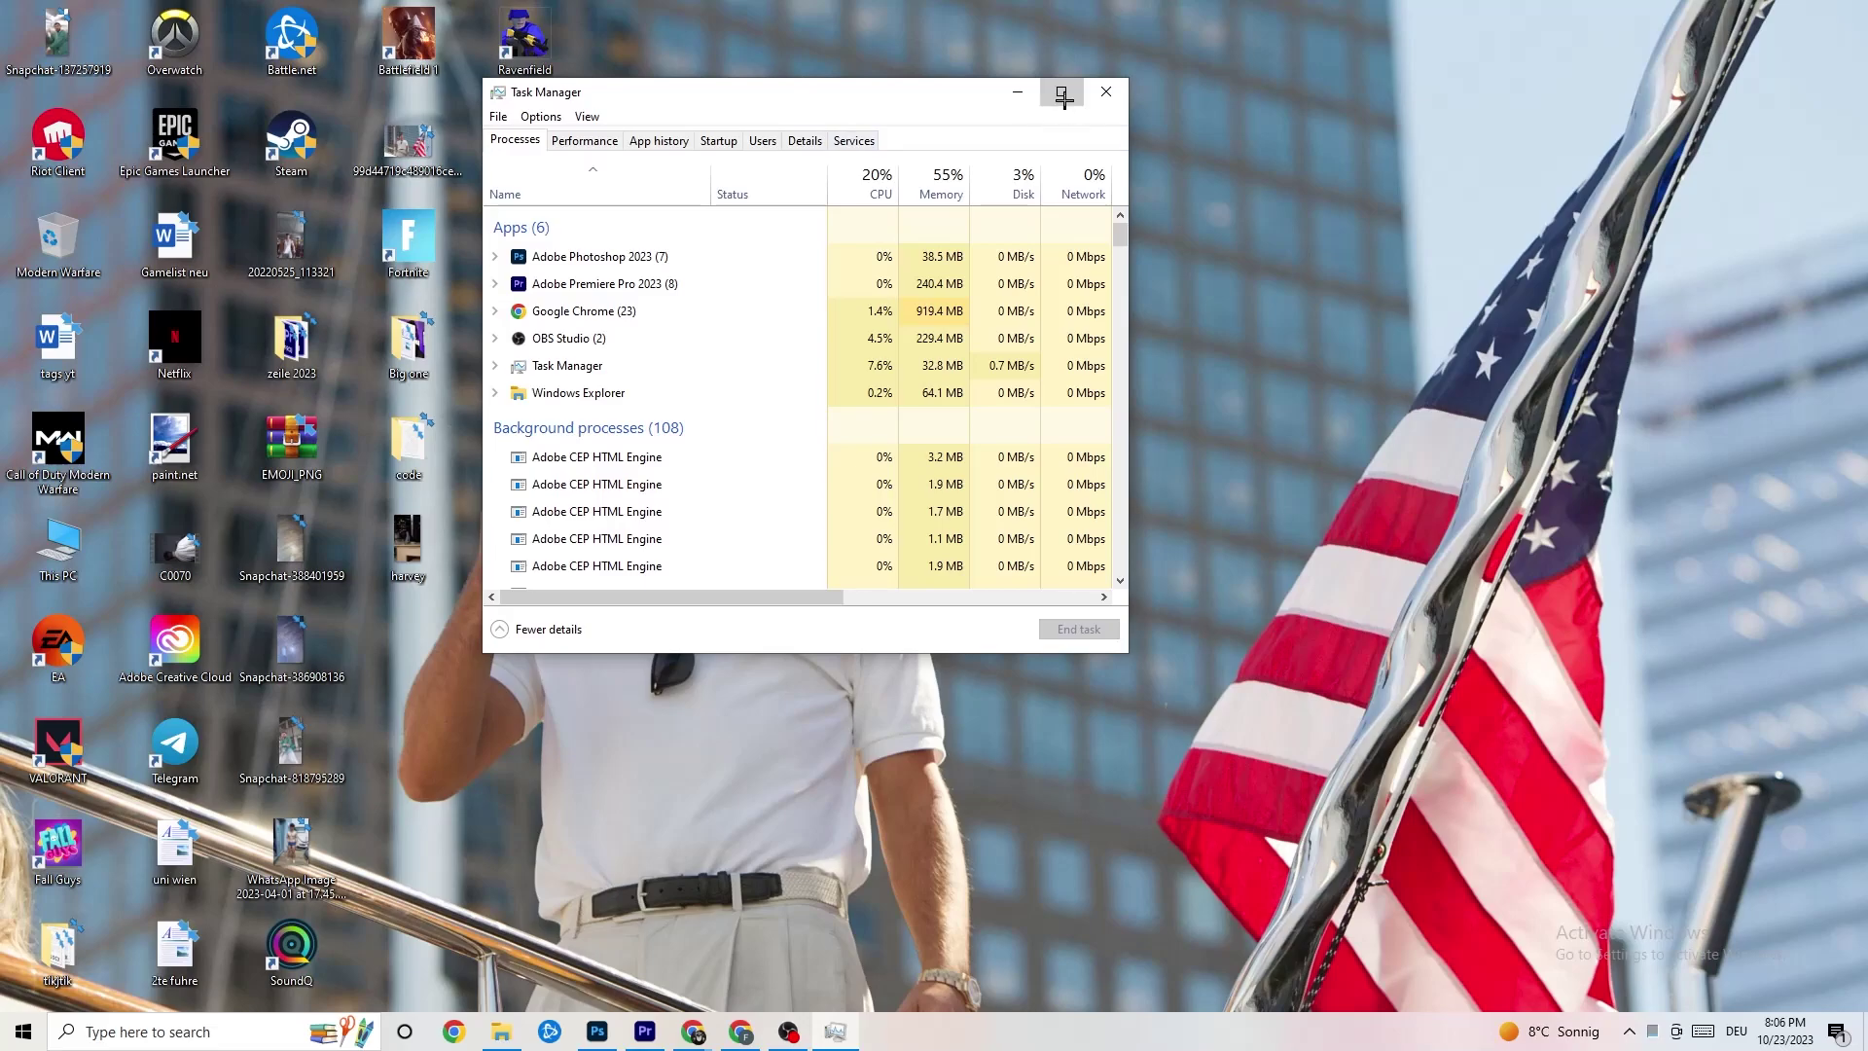
{"action": "left_click", "coordinate": [1062, 91]}
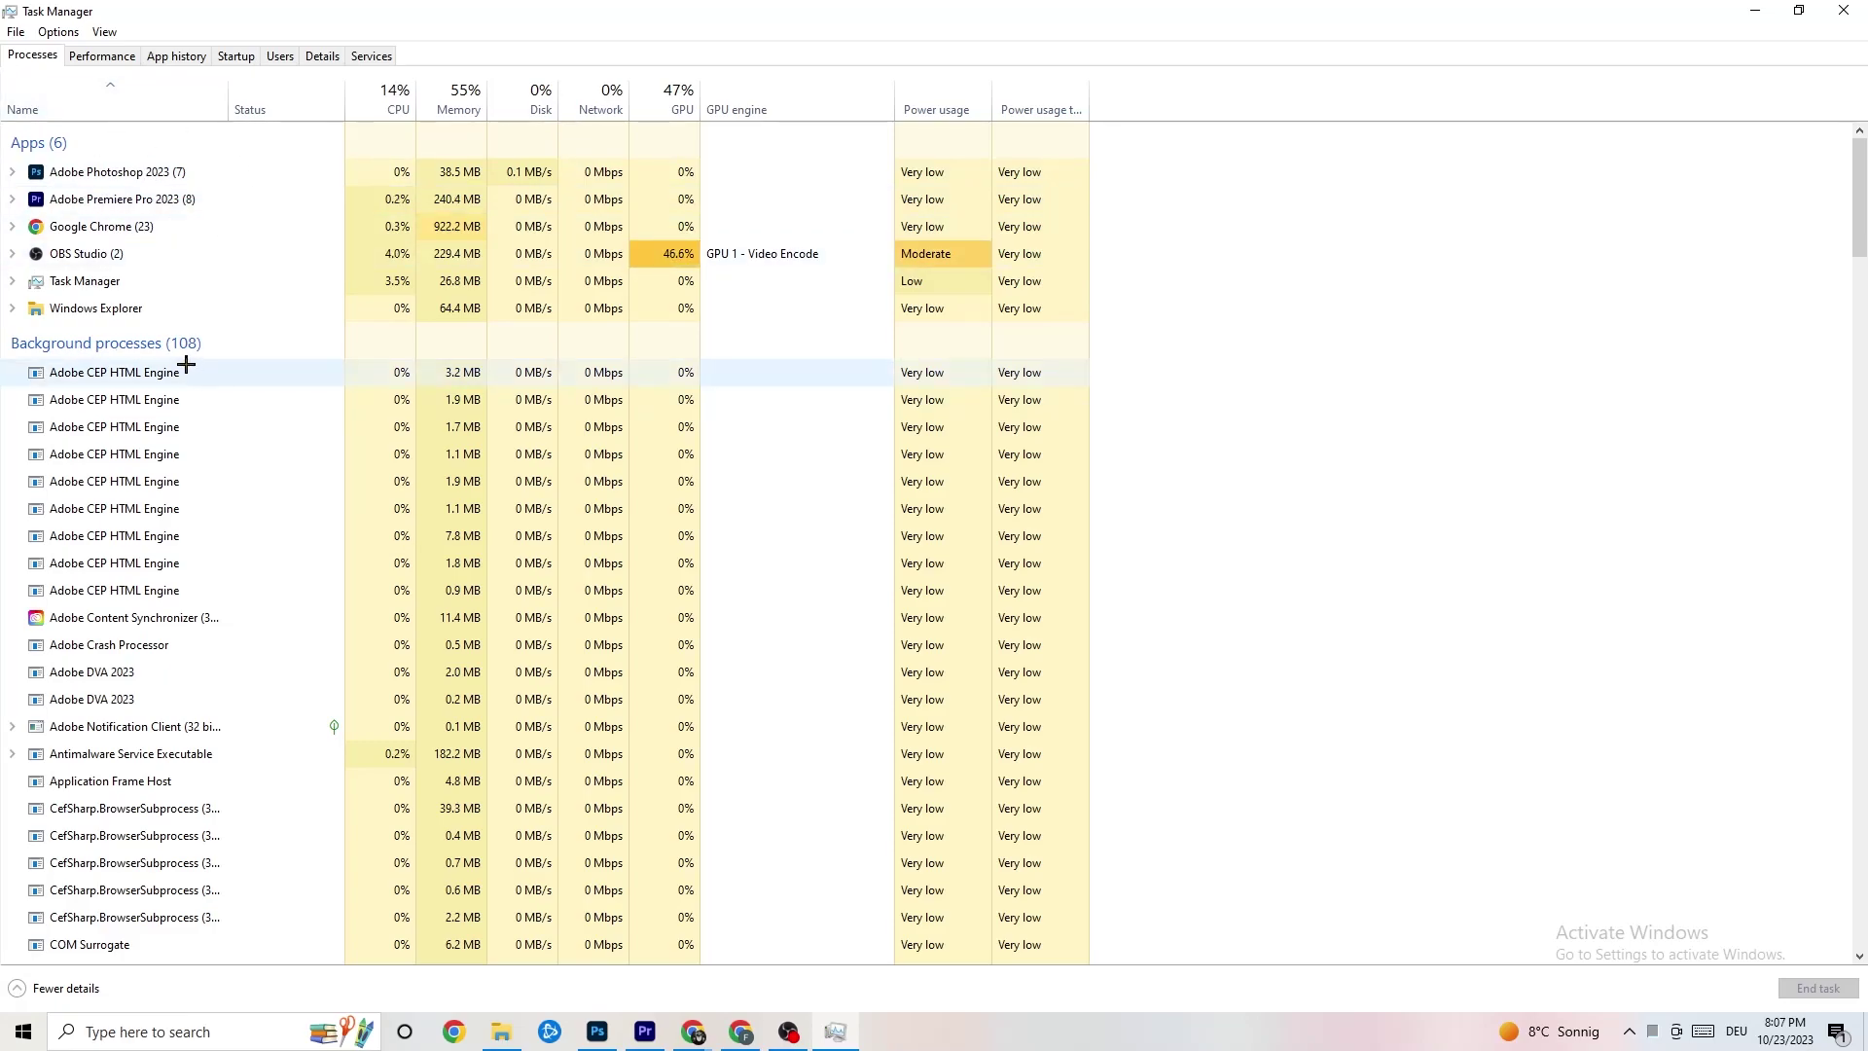
Look through the running processes and end the Adobe Photoshop 2023 task.
{"action": "scroll", "coordinate": [246, 526], "scroll_direction": "down", "scroll_amount": 7}
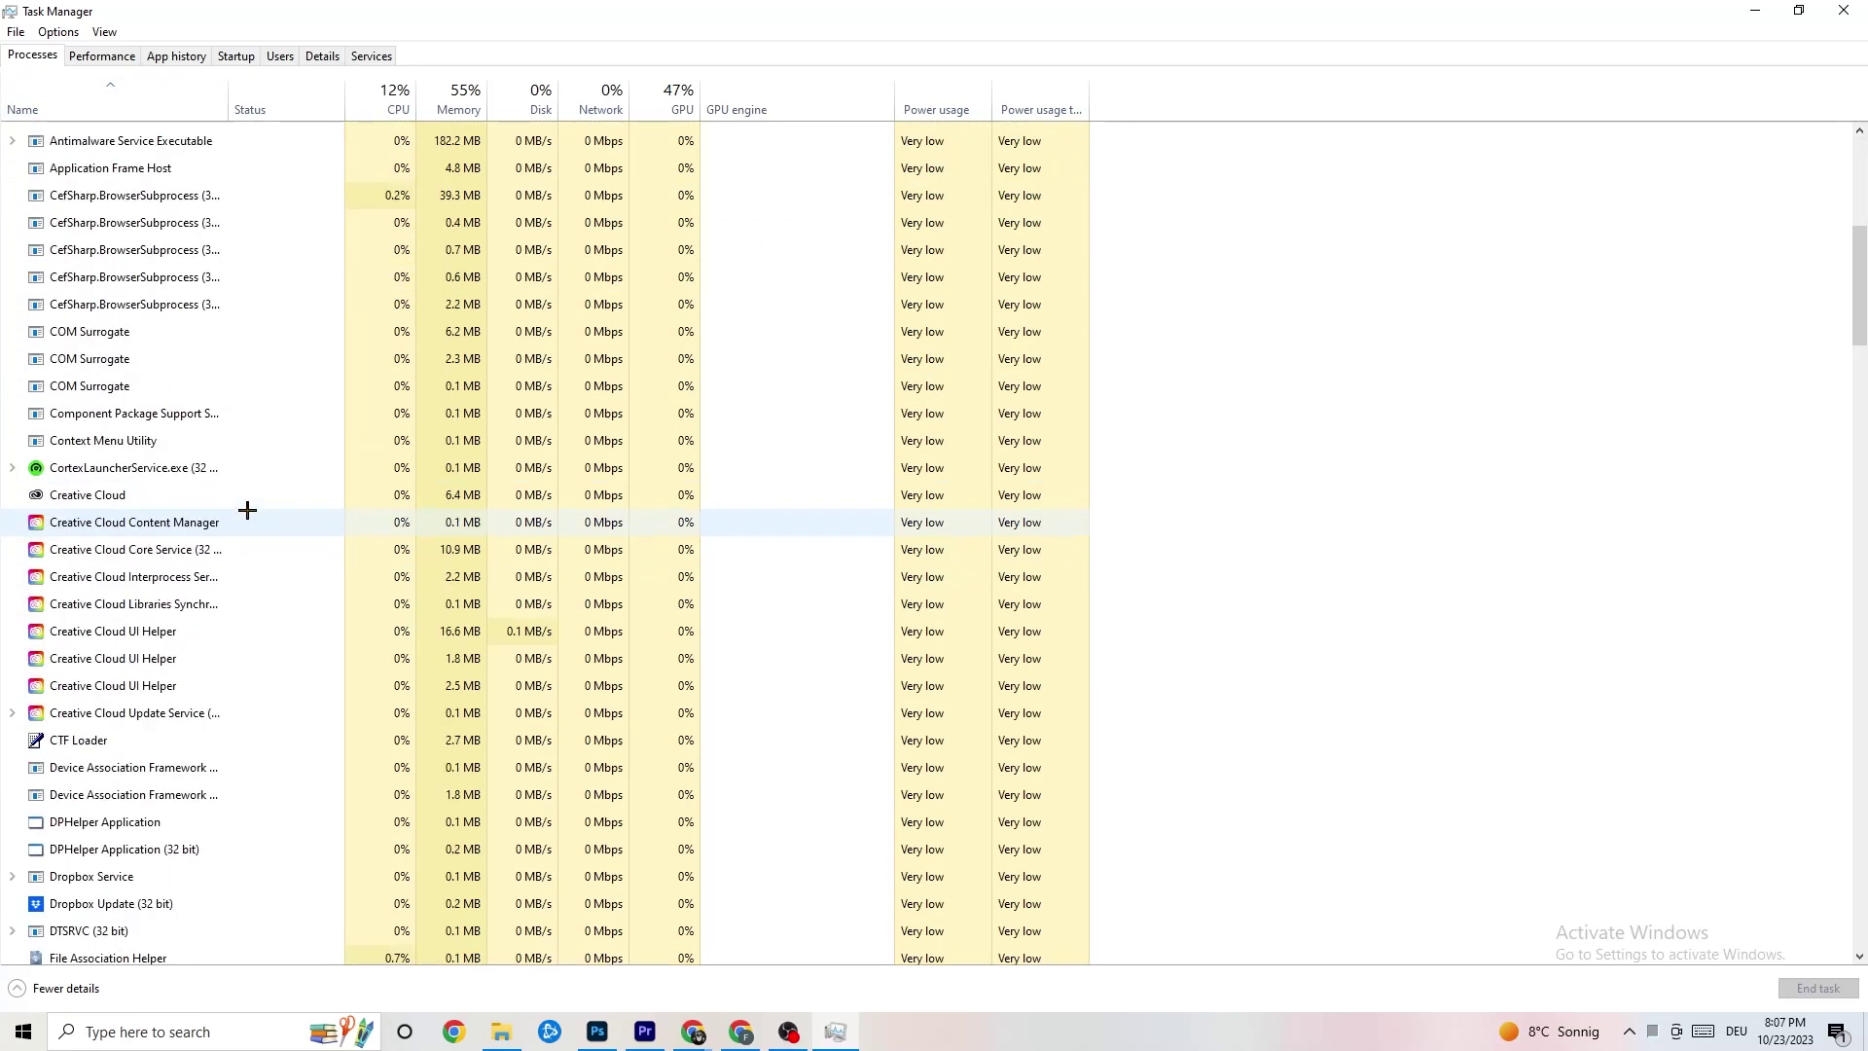
{"action": "scroll", "coordinate": [438, 483], "scroll_direction": "down", "scroll_amount": 10}
{"action": "scroll", "coordinate": [500, 471], "scroll_direction": "up", "scroll_amount": 2}
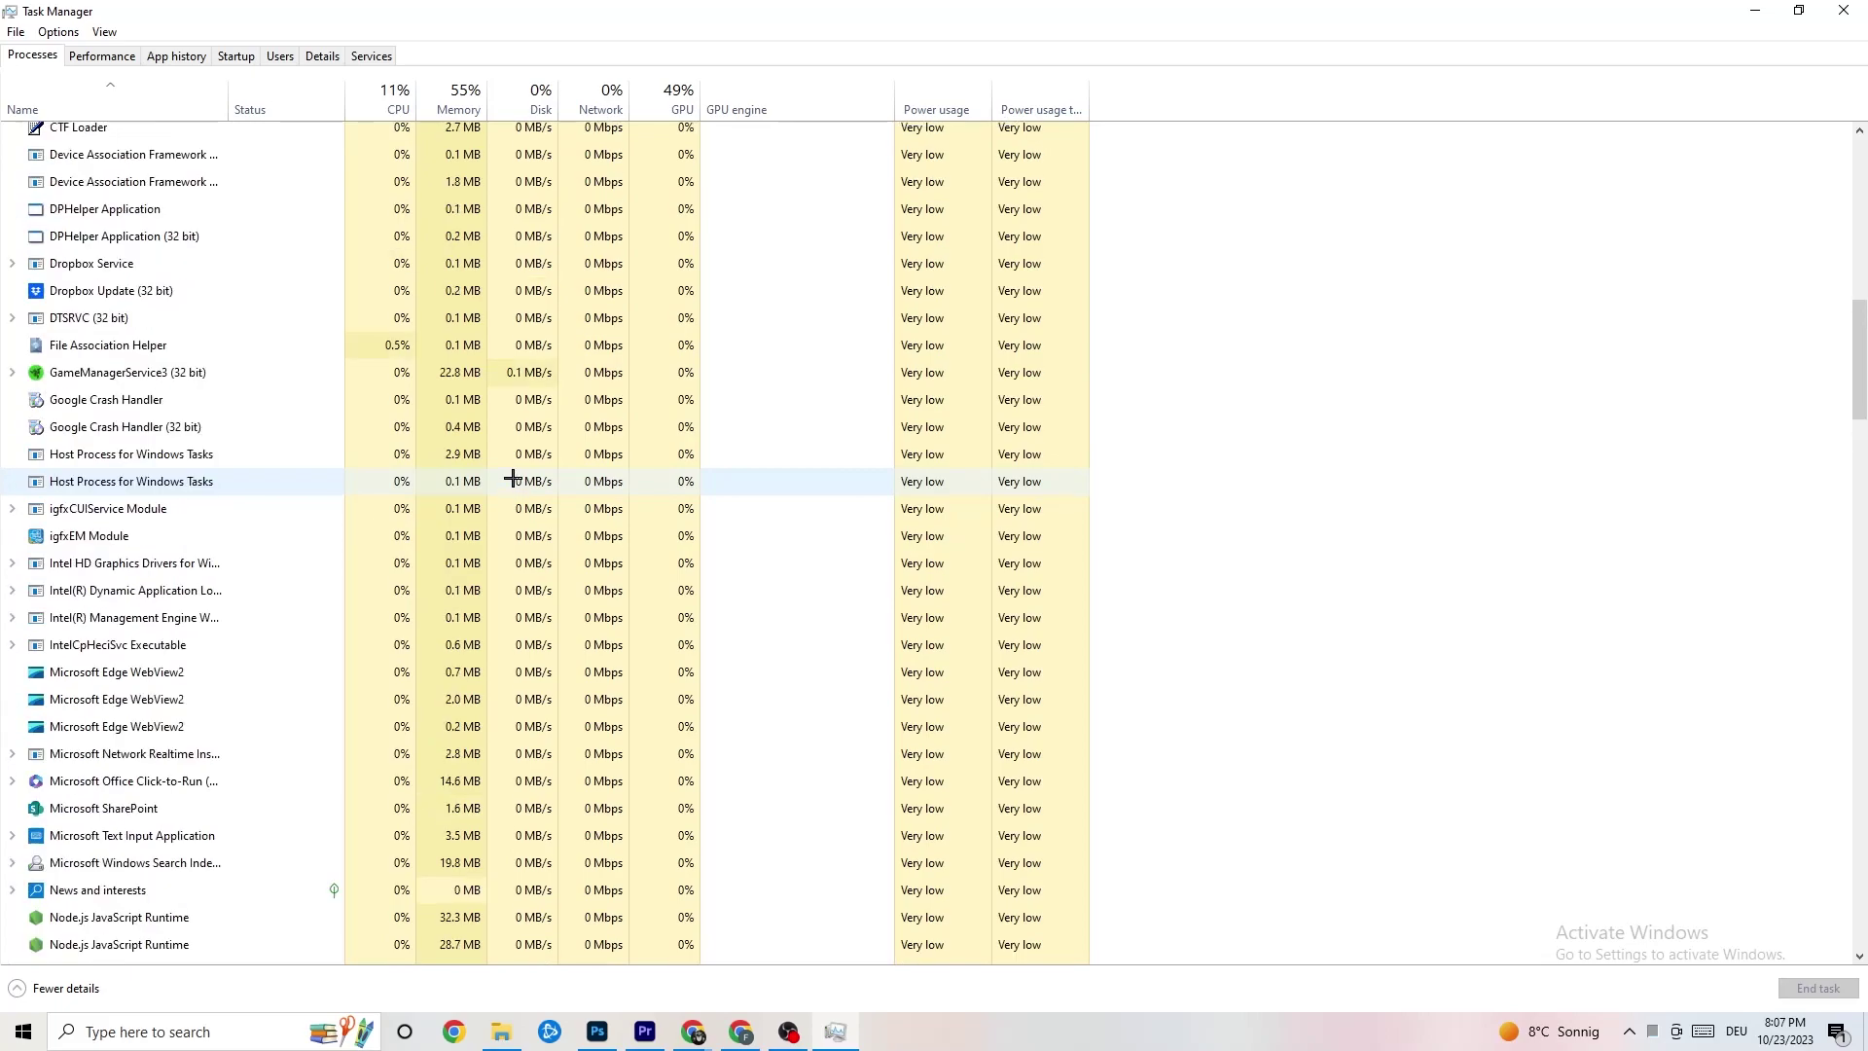
{"action": "scroll", "coordinate": [513, 479], "scroll_direction": "up", "scroll_amount": 12}
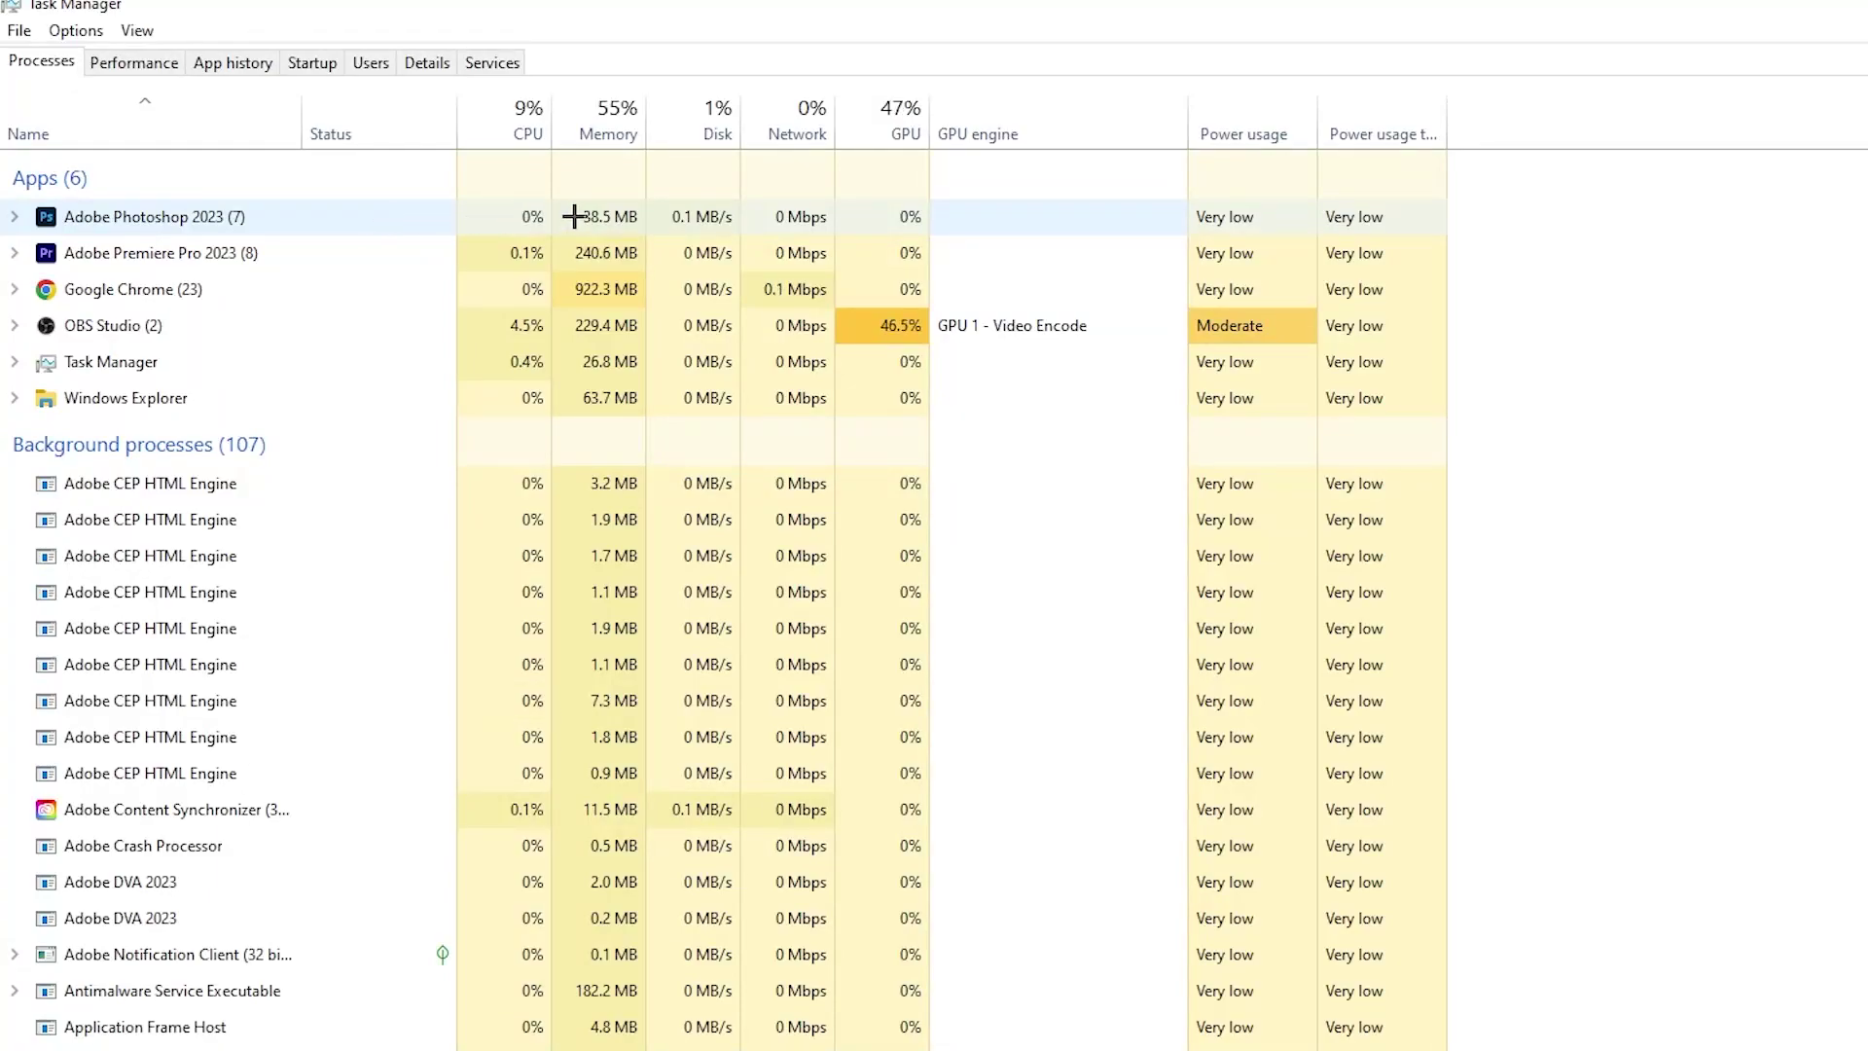
{"action": "right_click", "coordinate": [643, 218]}
{"action": "right_click", "coordinate": [340, 227]}
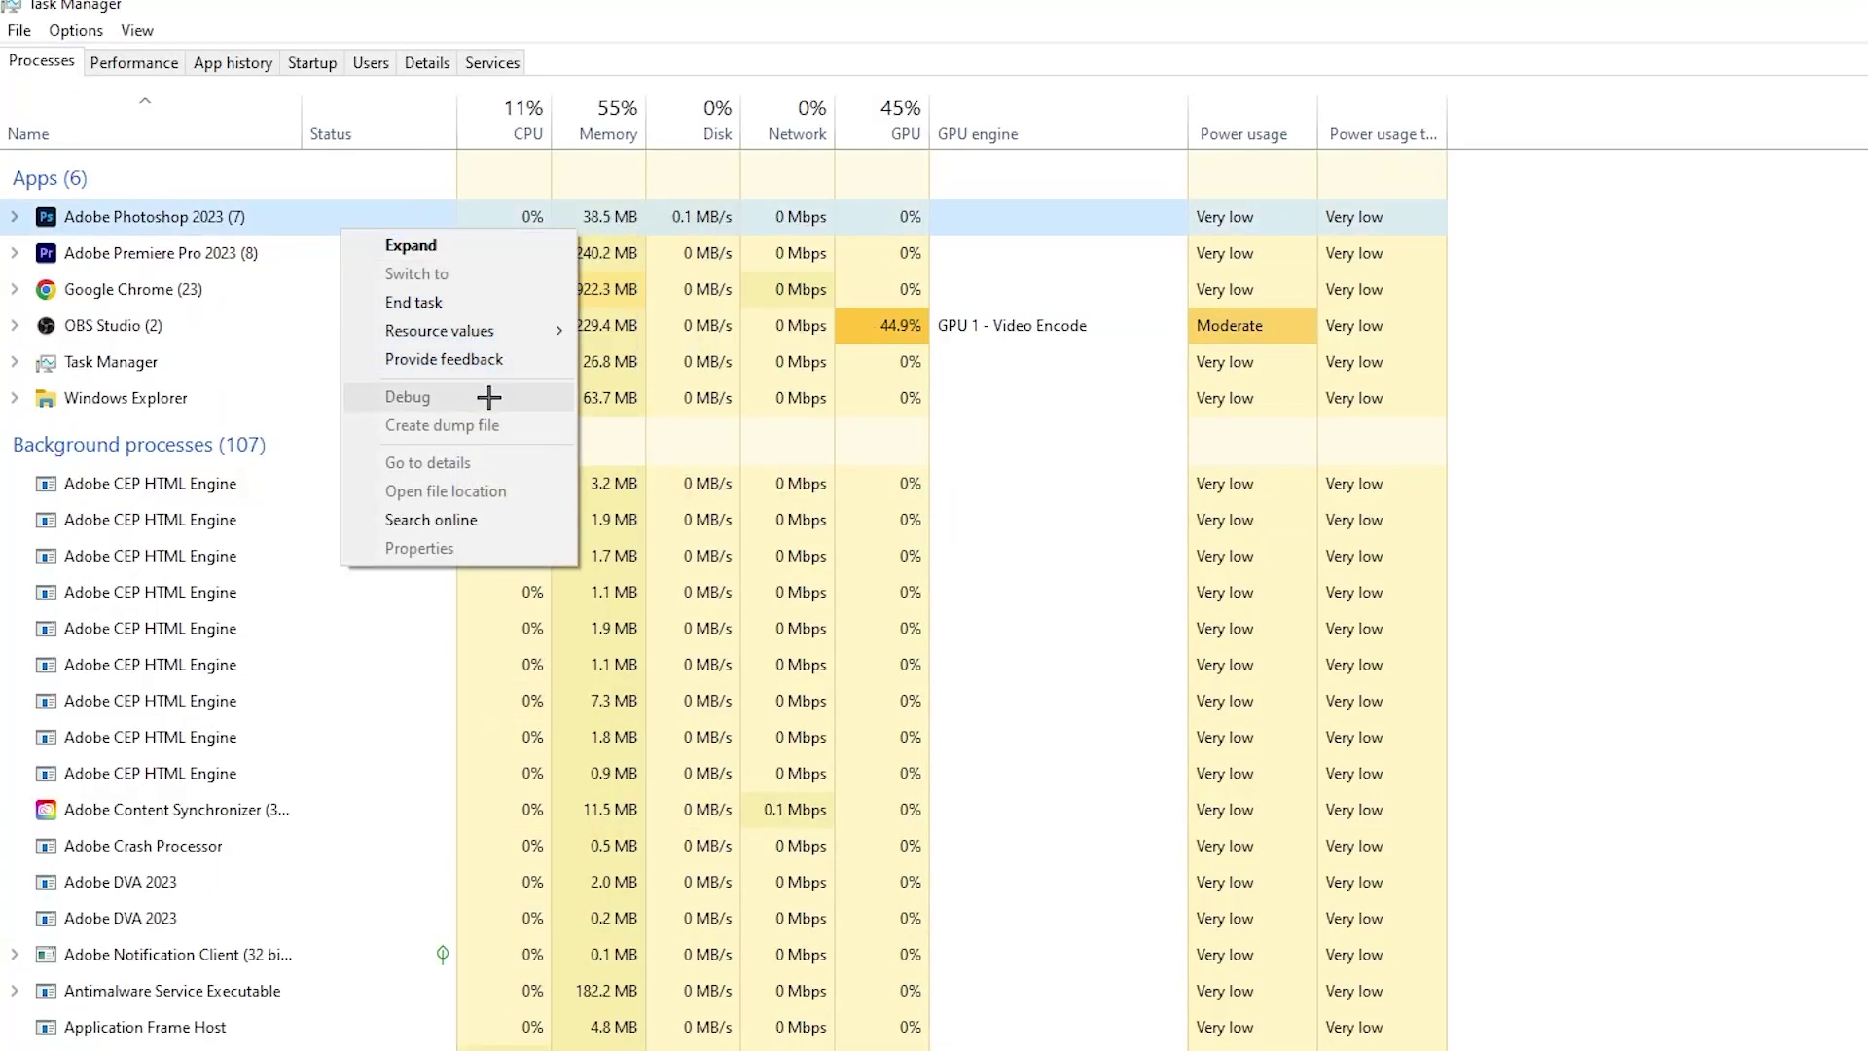
{"action": "left_click", "coordinate": [489, 299]}
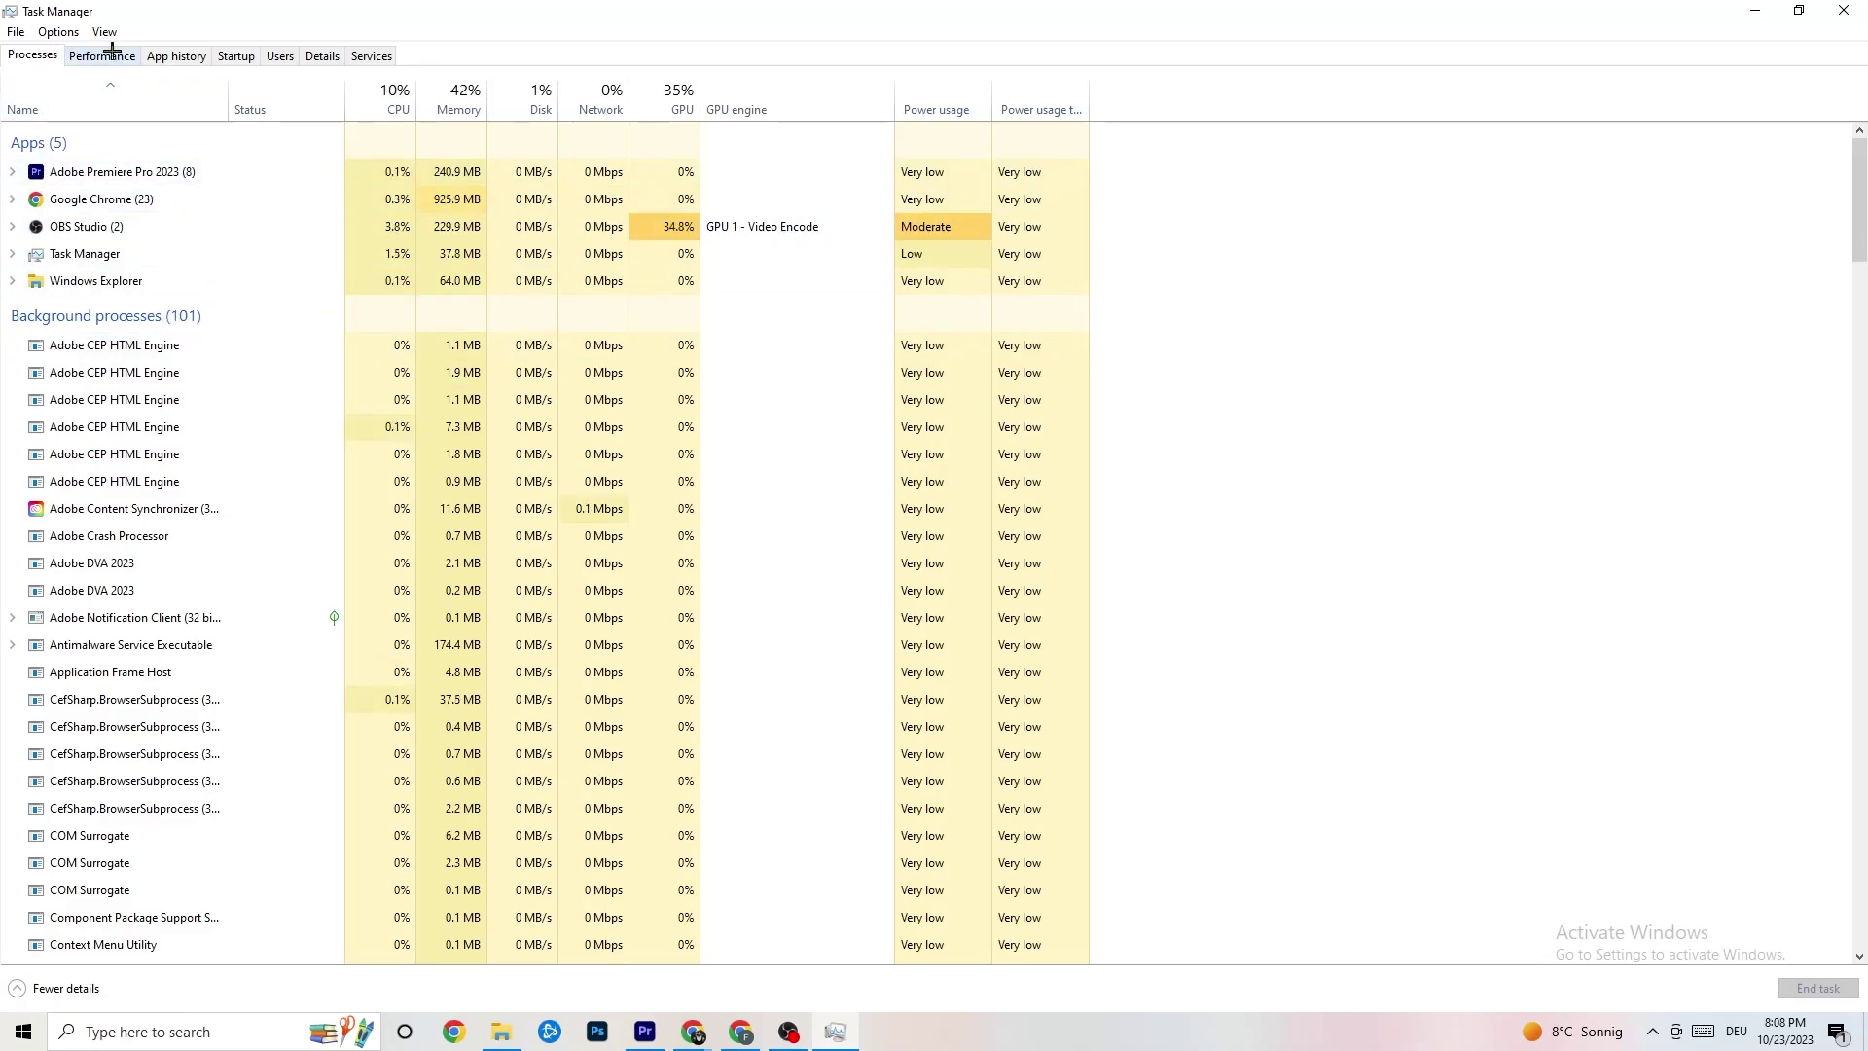
Inspect the available priority levels for the Adobe Premiere Pro process in the detailed process list, and dismiss them.
{"action": "left_click", "coordinate": [324, 54]}
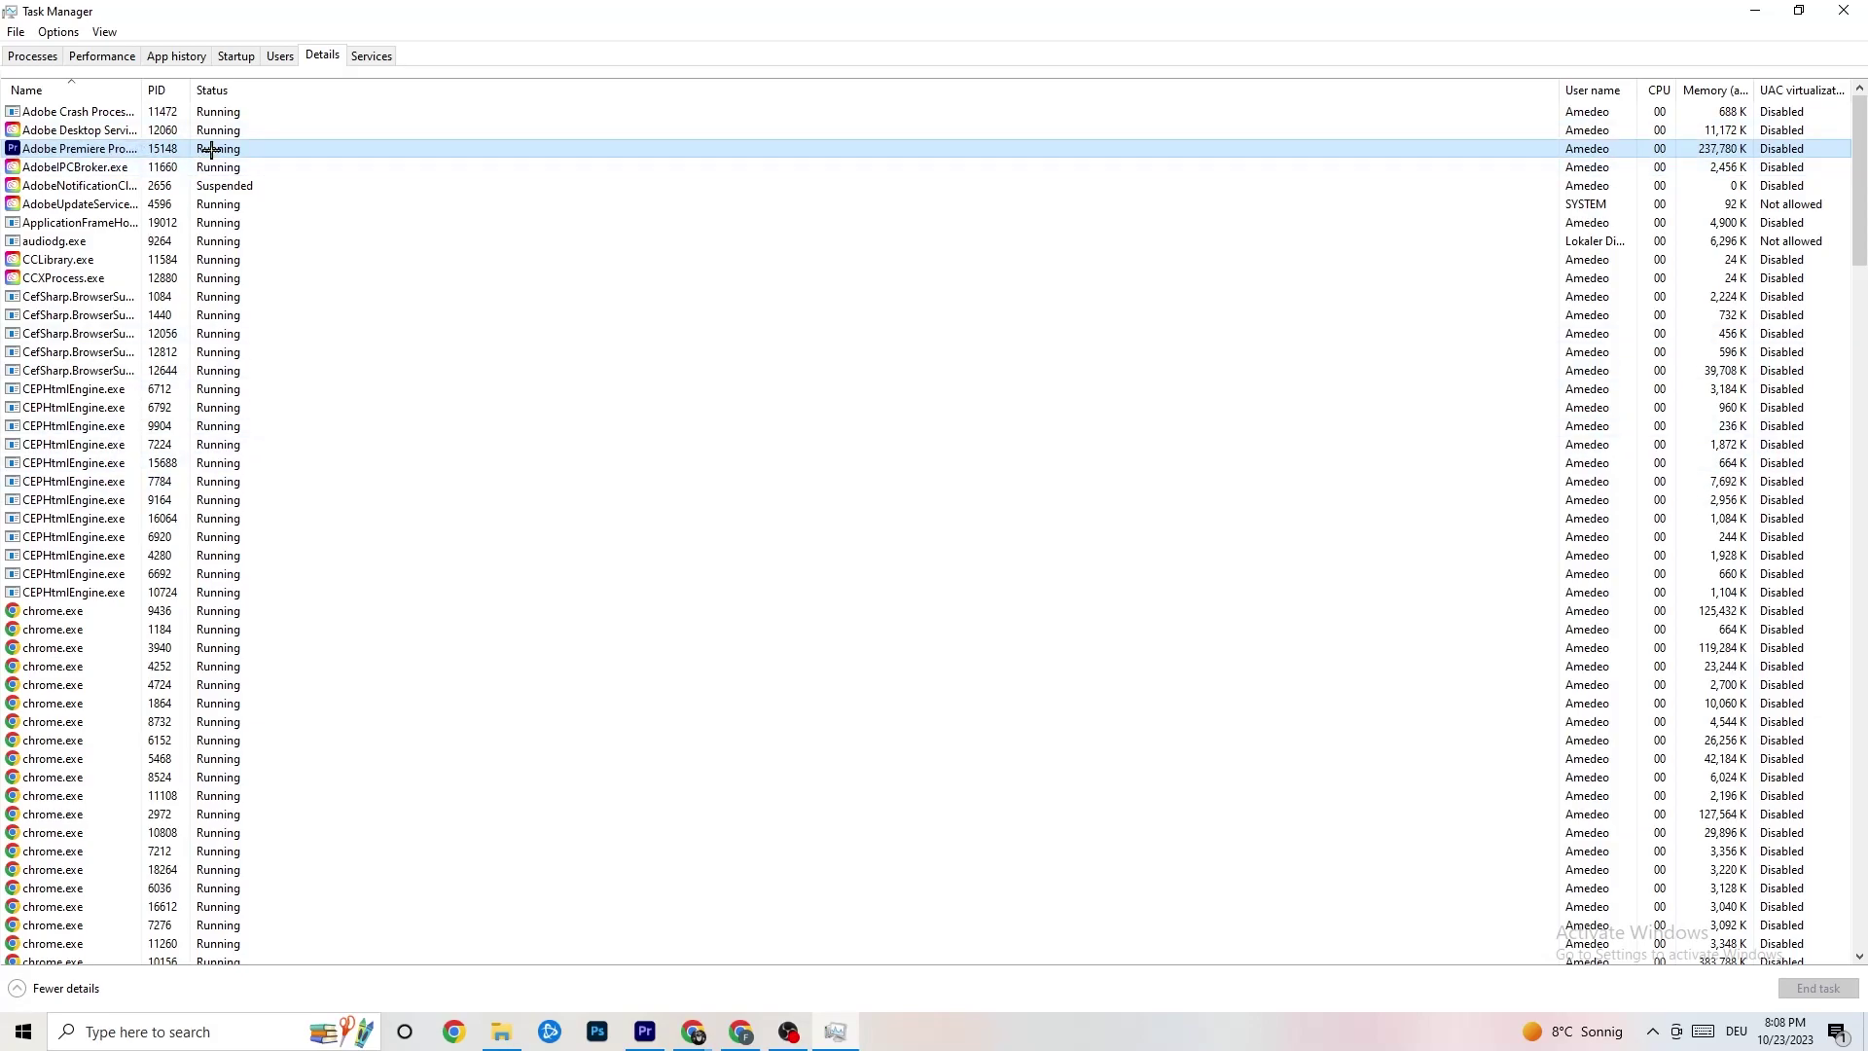
{"action": "right_click", "coordinate": [211, 150]}
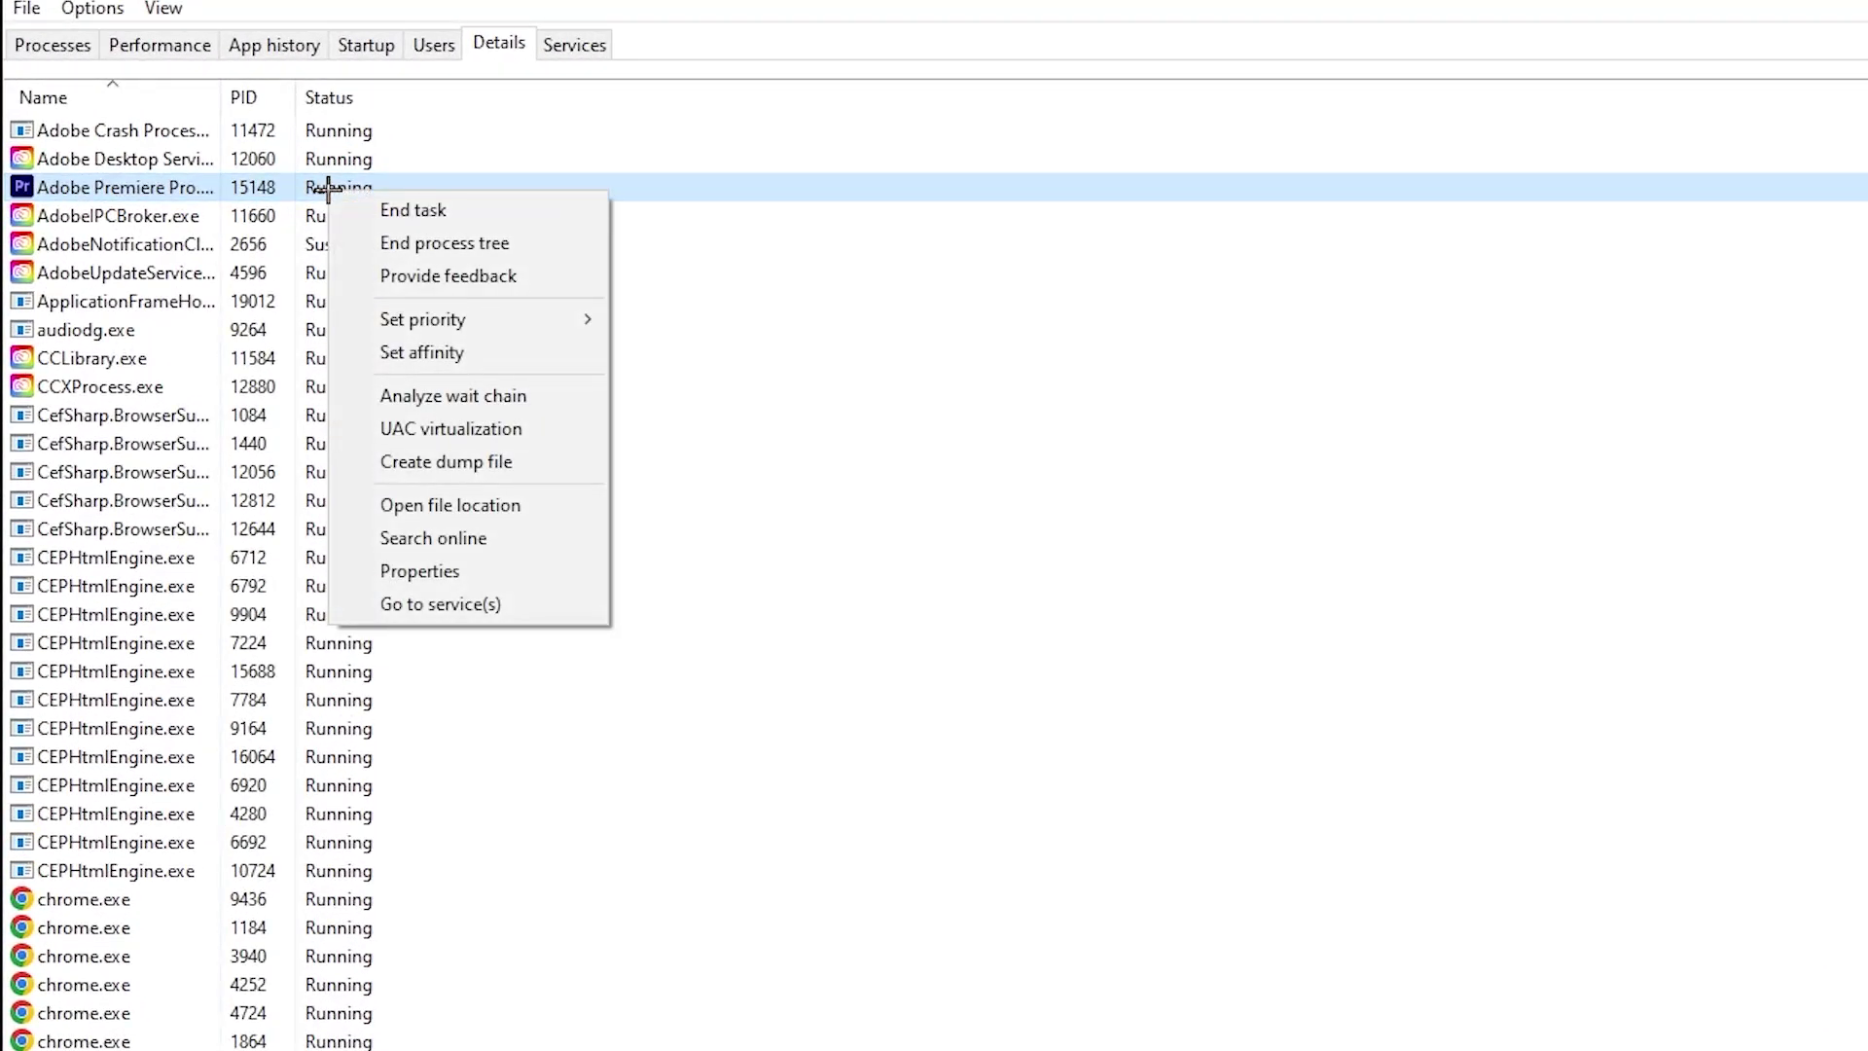
{"action": "mouse_move", "coordinate": [509, 321]}
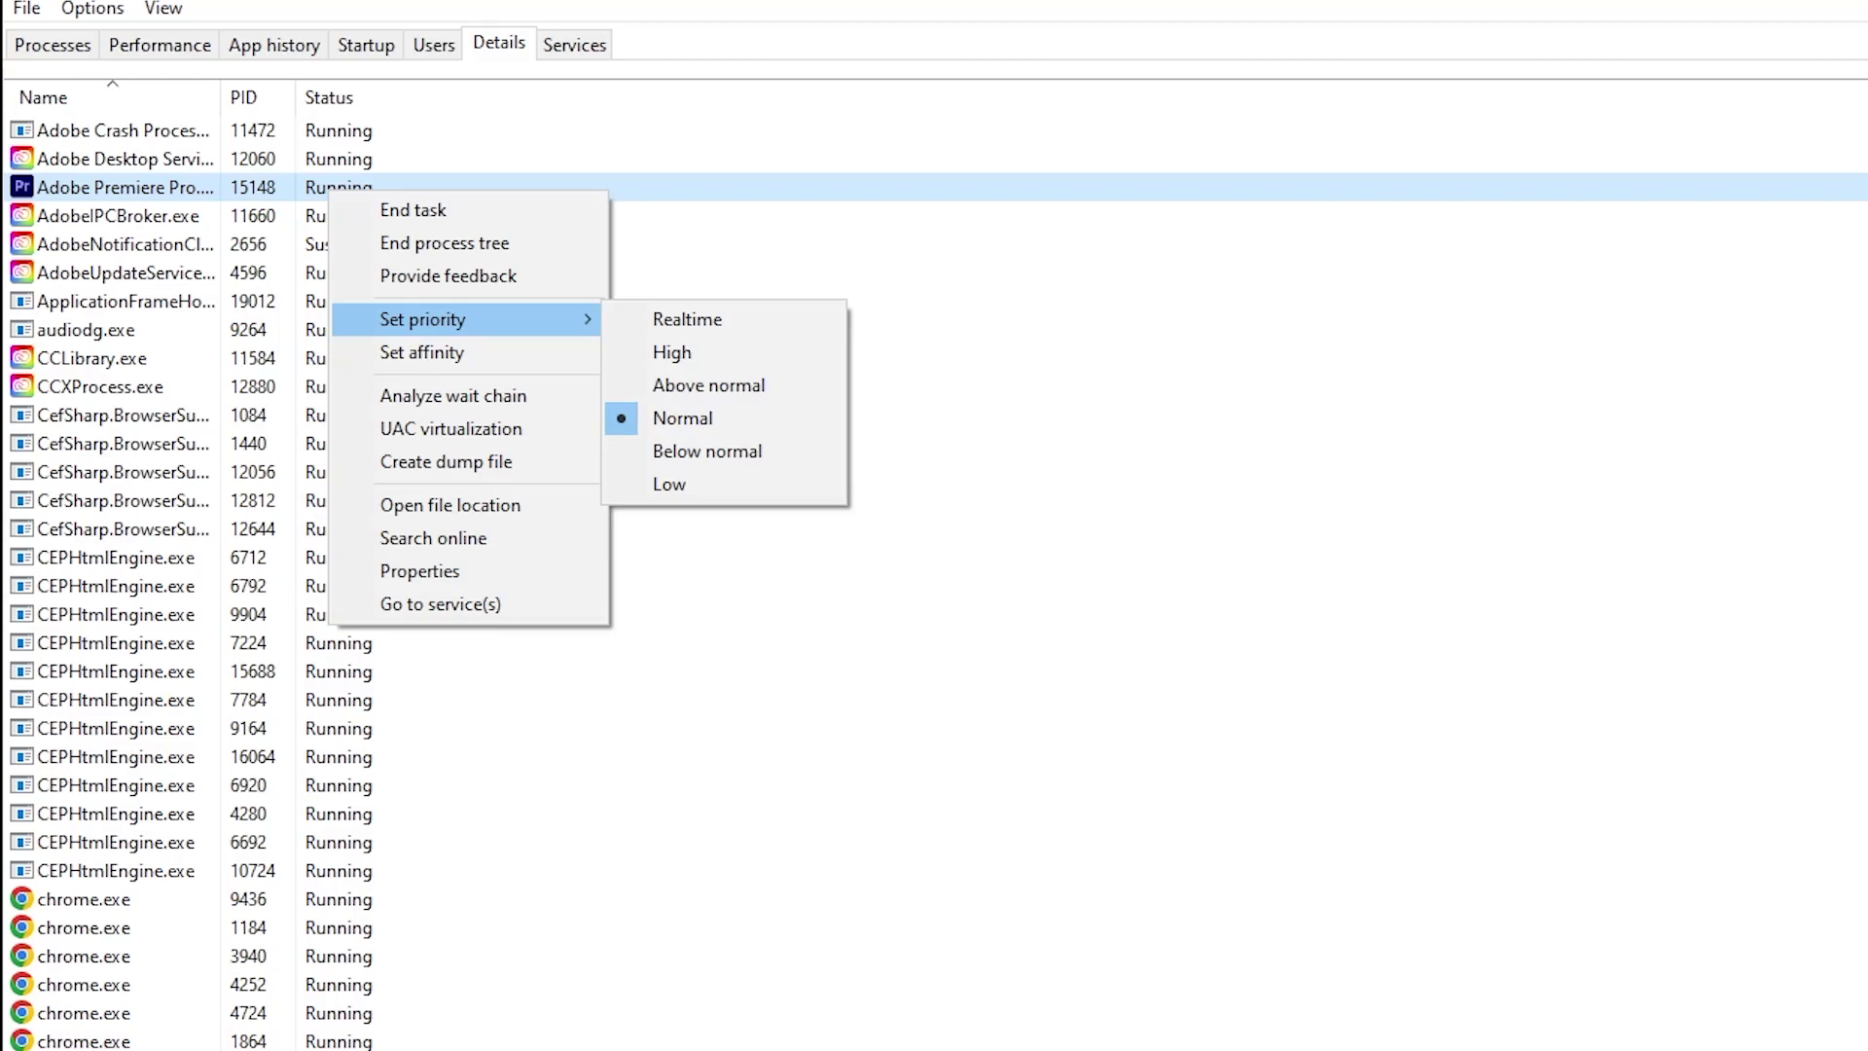
{"action": "left_click", "coordinate": [688, 129]}
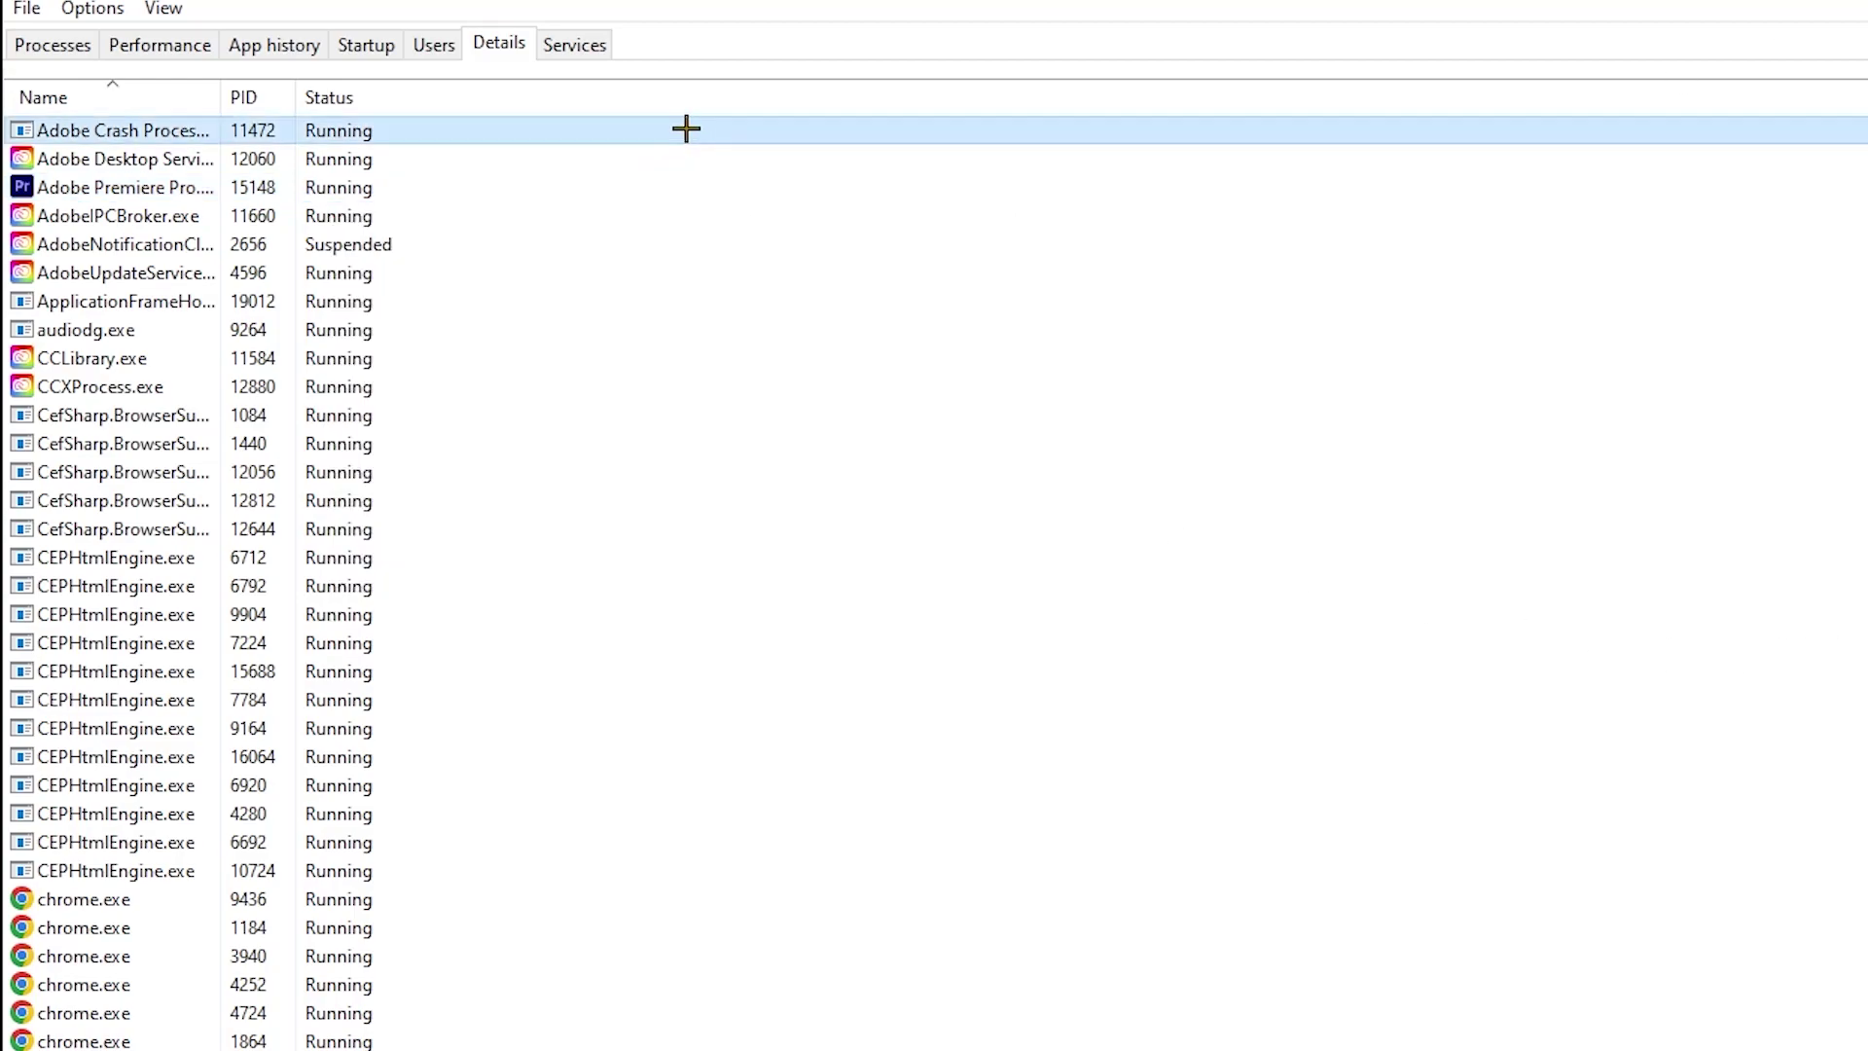
Review the startup apps and the actions available for Adobe Updater Startup Utility, and close Task Manager.
{"action": "left_click", "coordinate": [369, 39]}
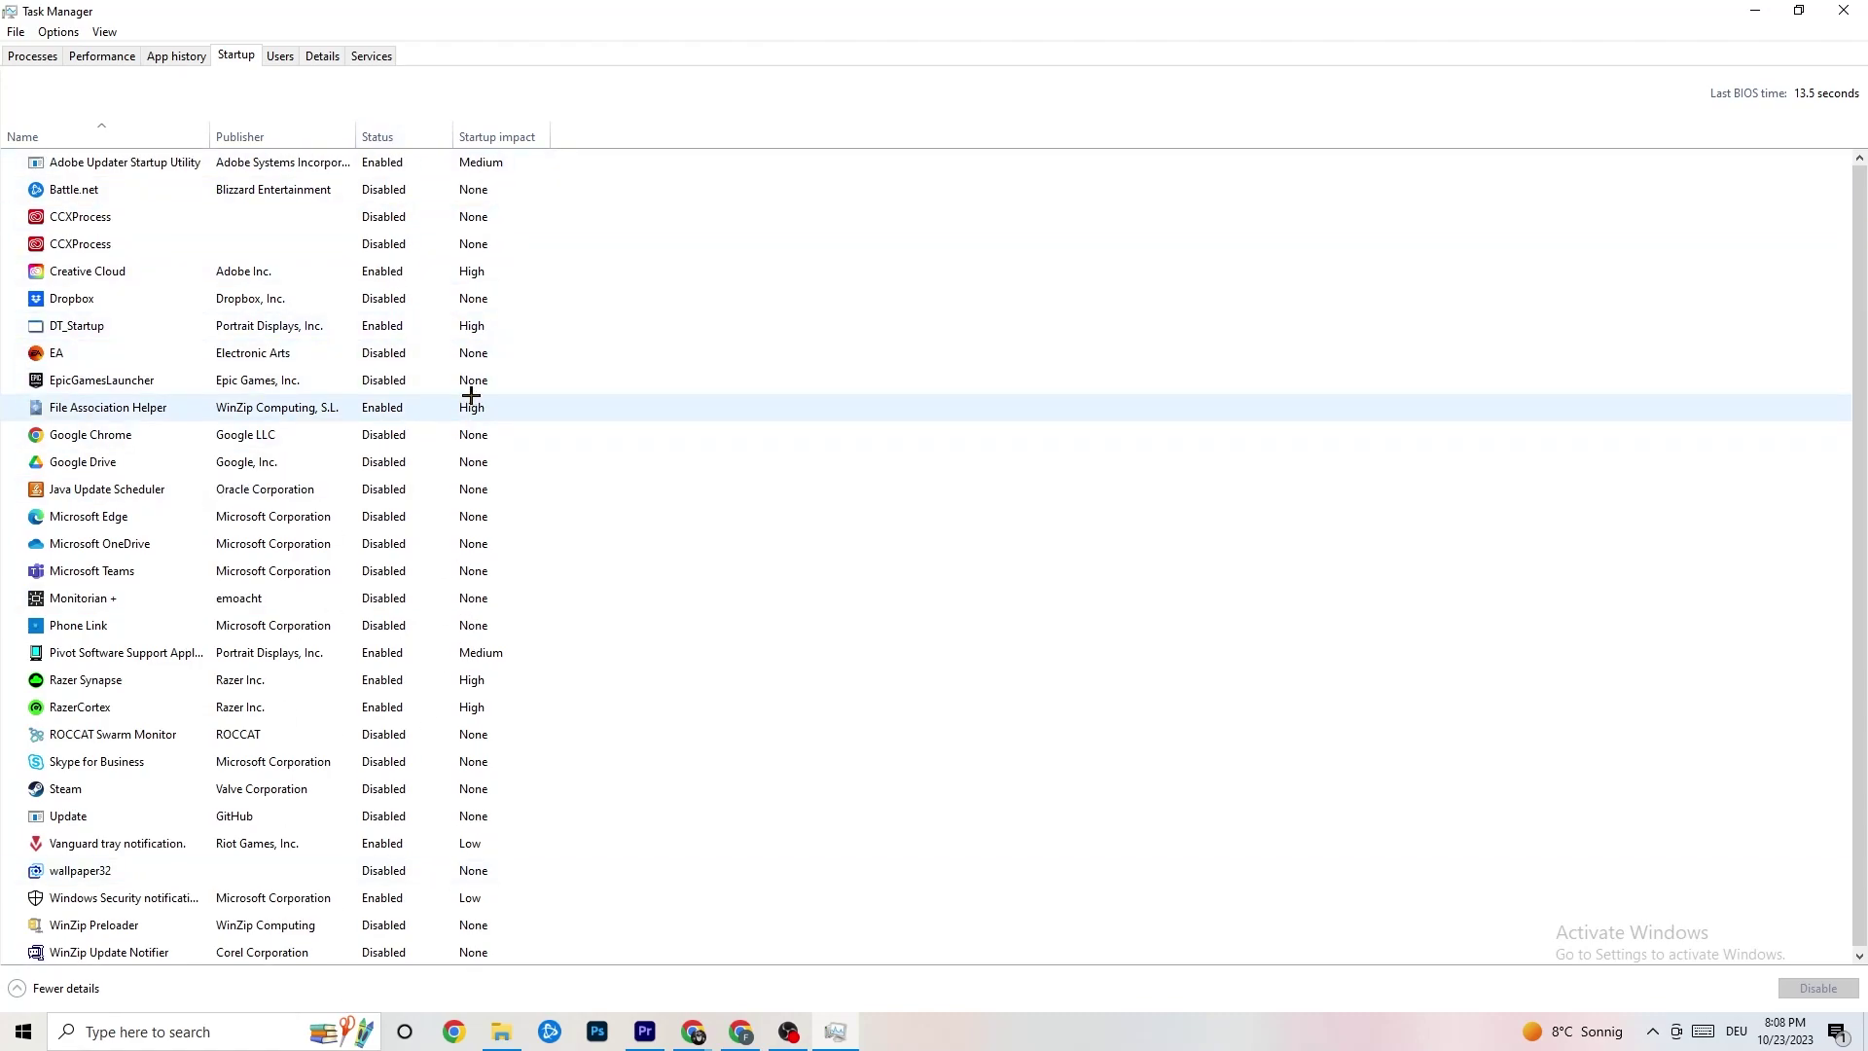
{"action": "left_click", "coordinate": [398, 169]}
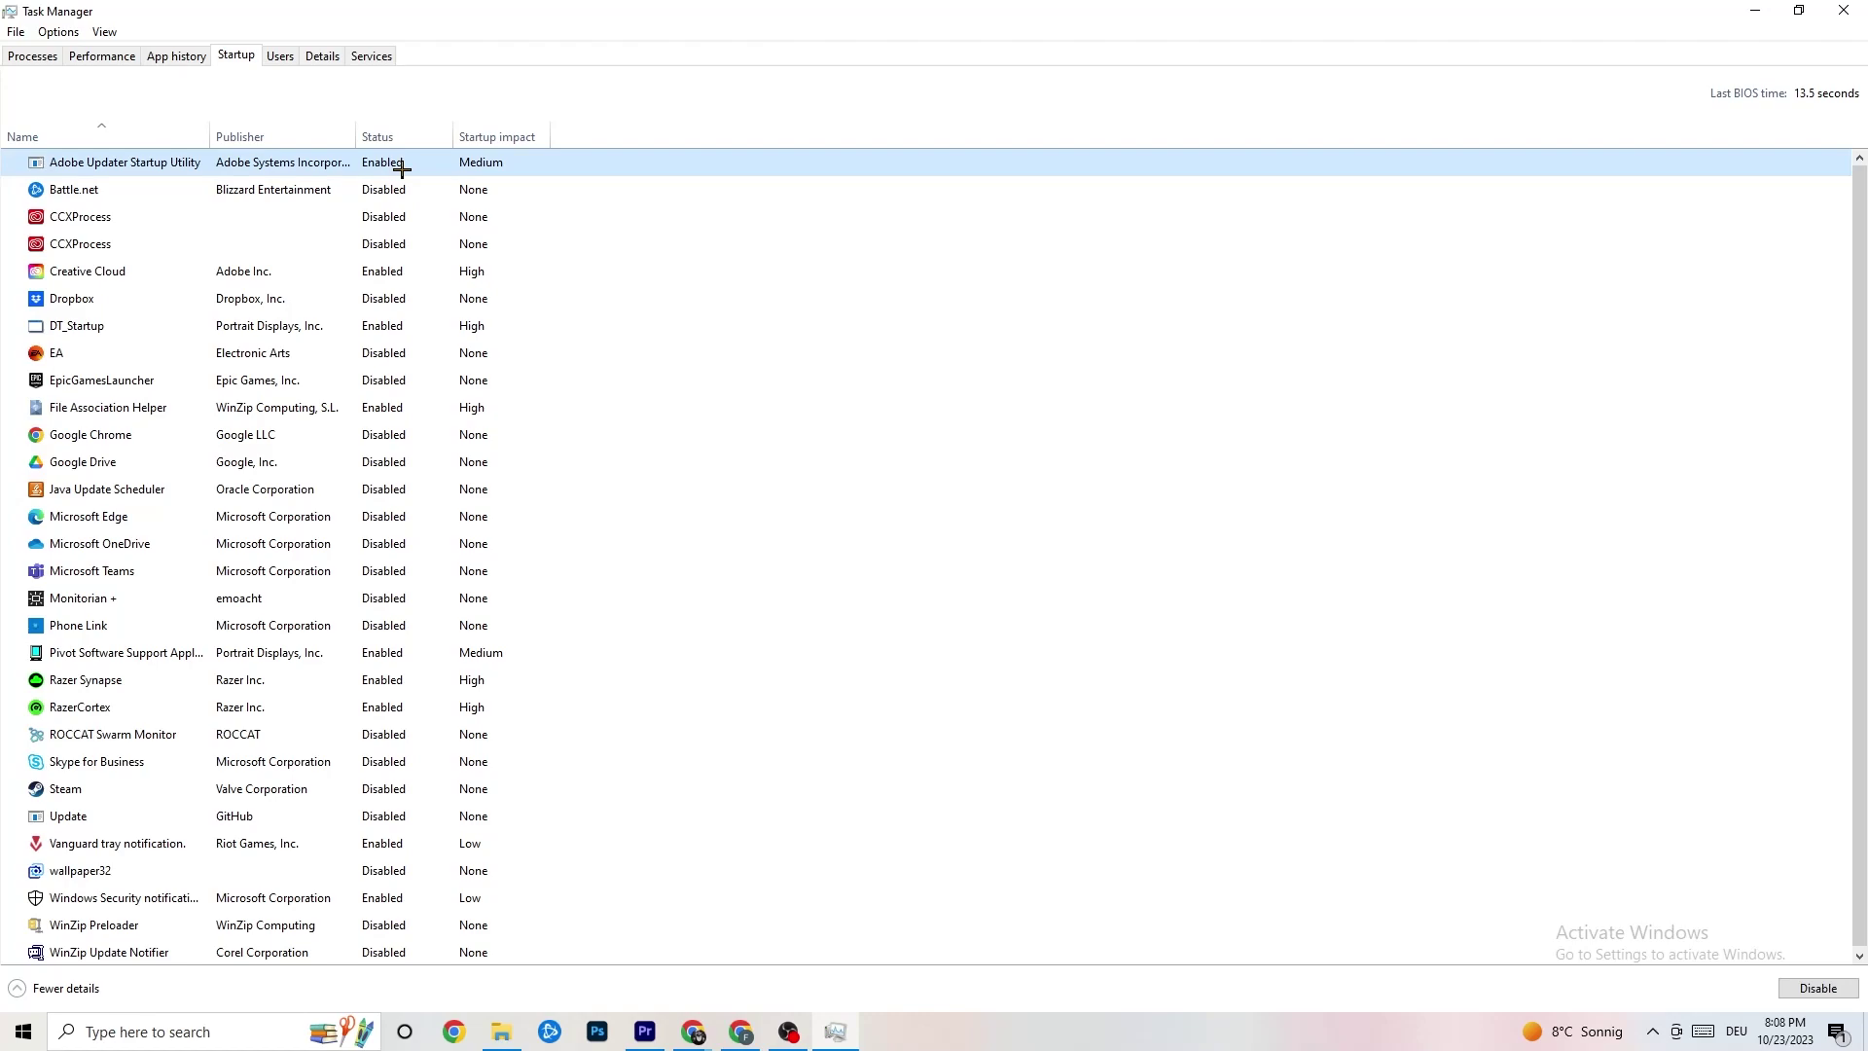
{"action": "right_click", "coordinate": [401, 171]}
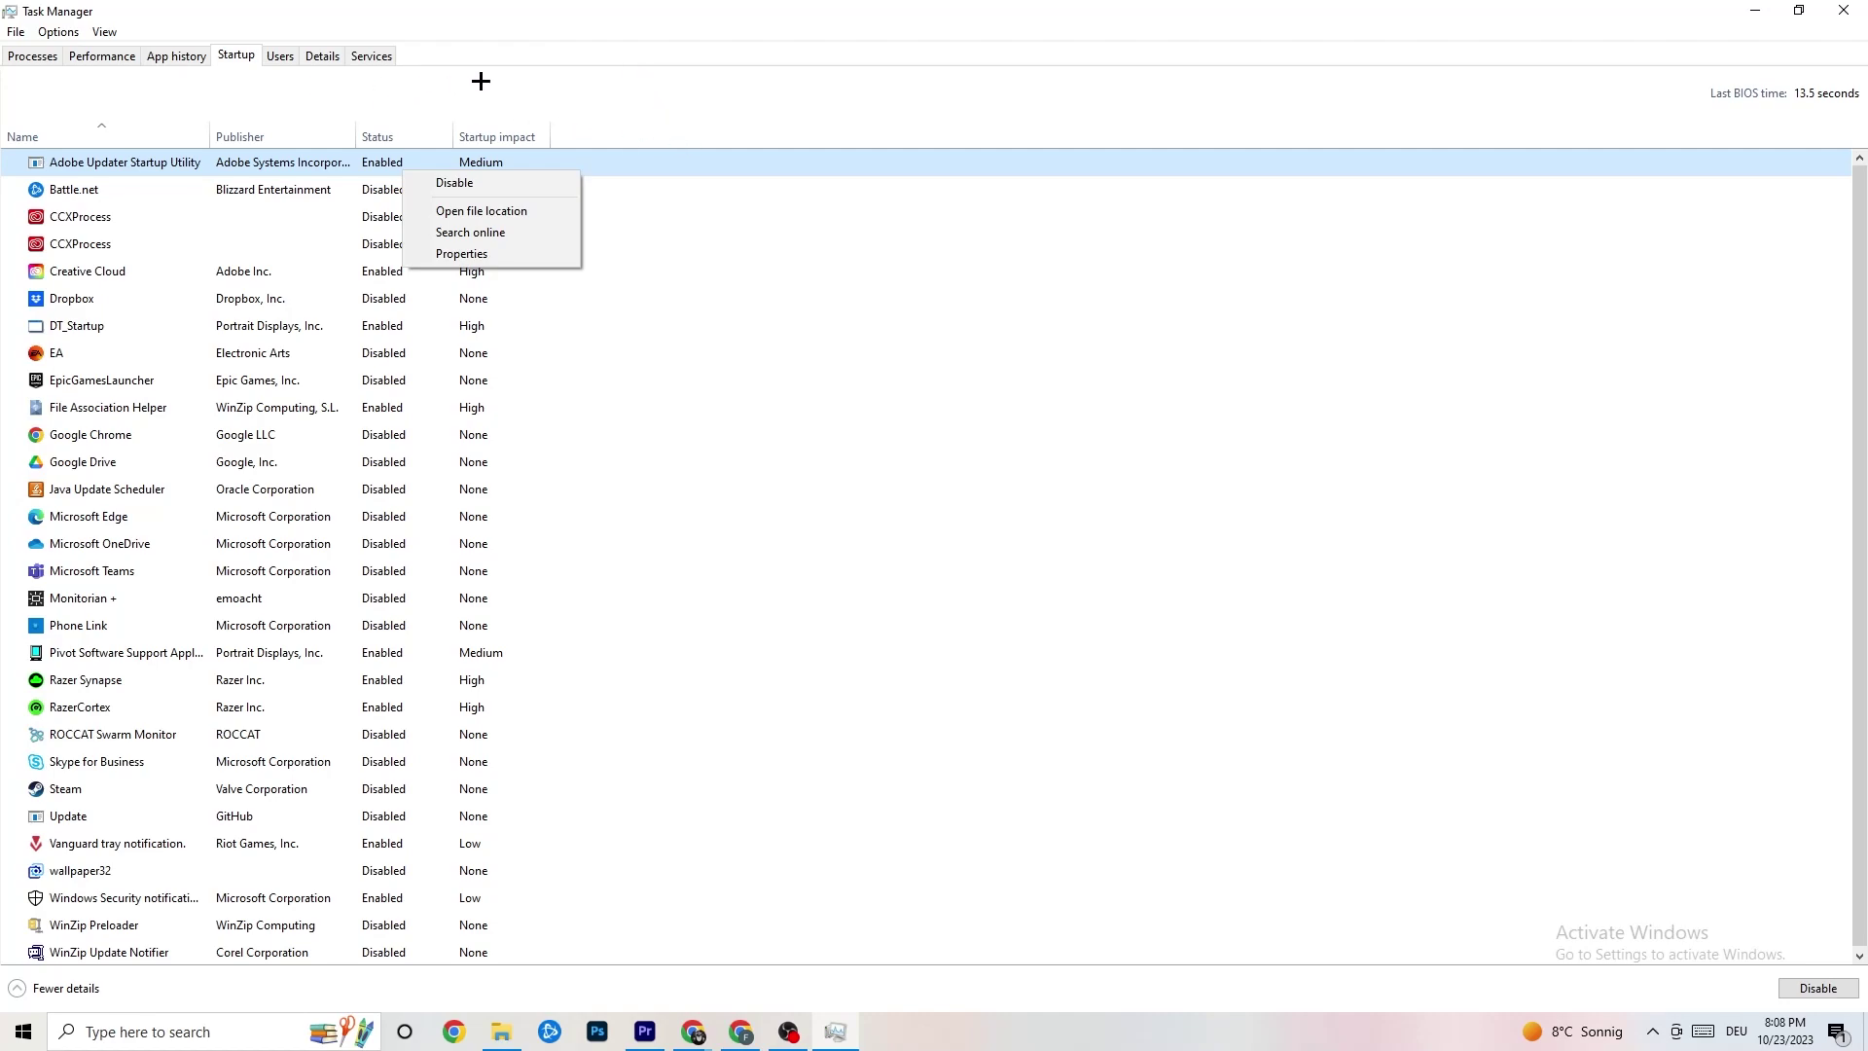
{"action": "left_click", "coordinate": [663, 5]}
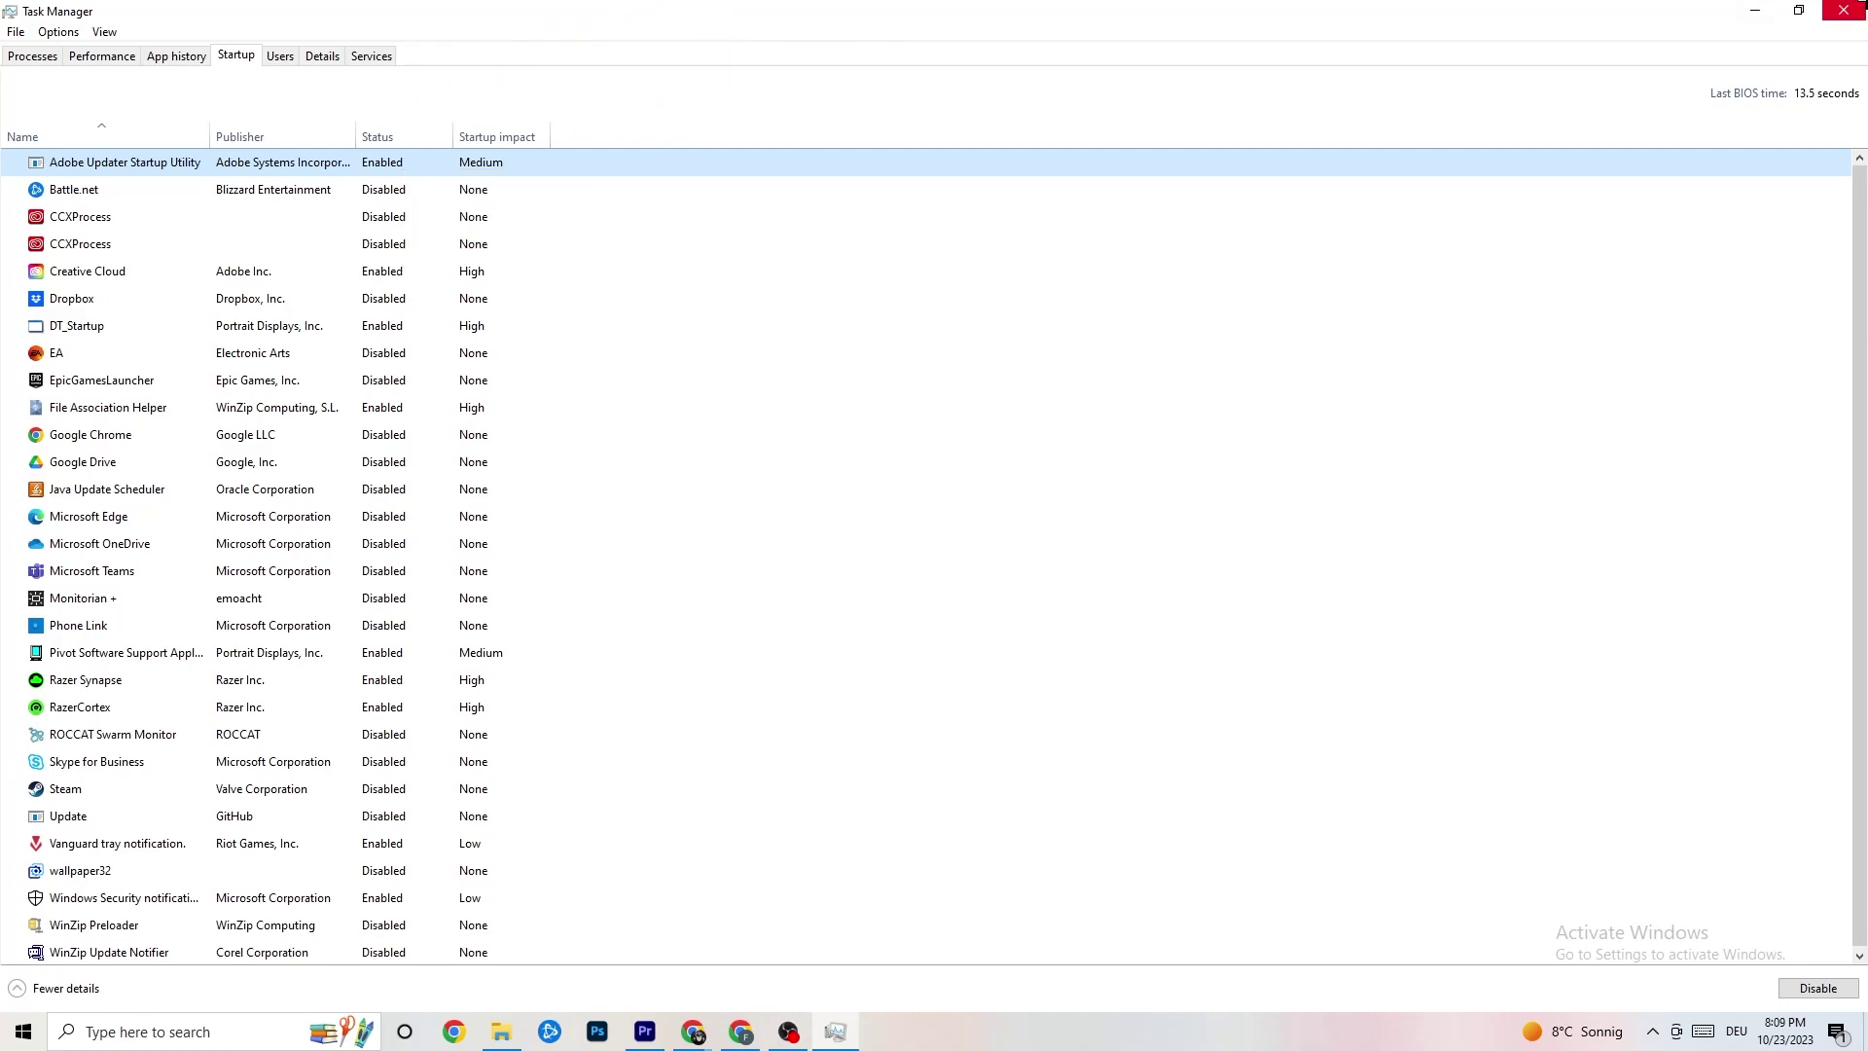
{"action": "left_click", "coordinate": [1844, 10]}
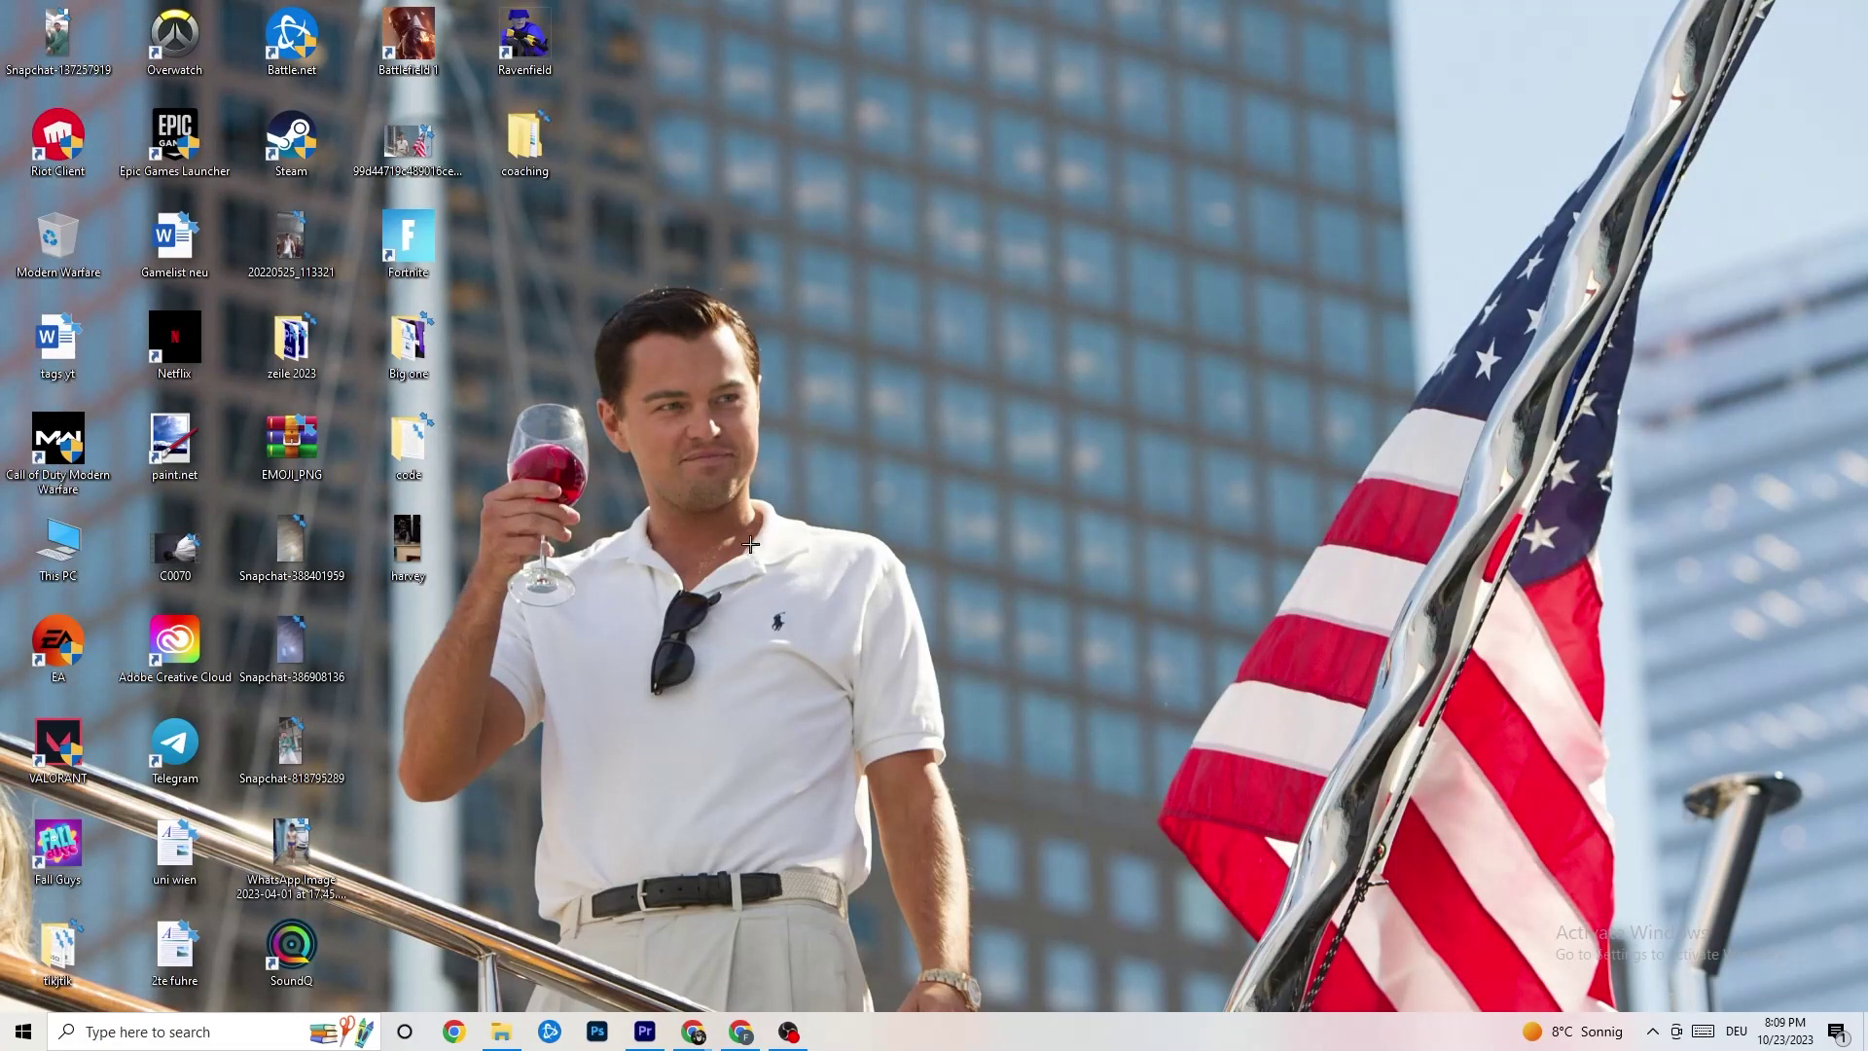
Open the Windows display settings and look over the Scale and layout section.
{"action": "left_click", "coordinate": [24, 1031]}
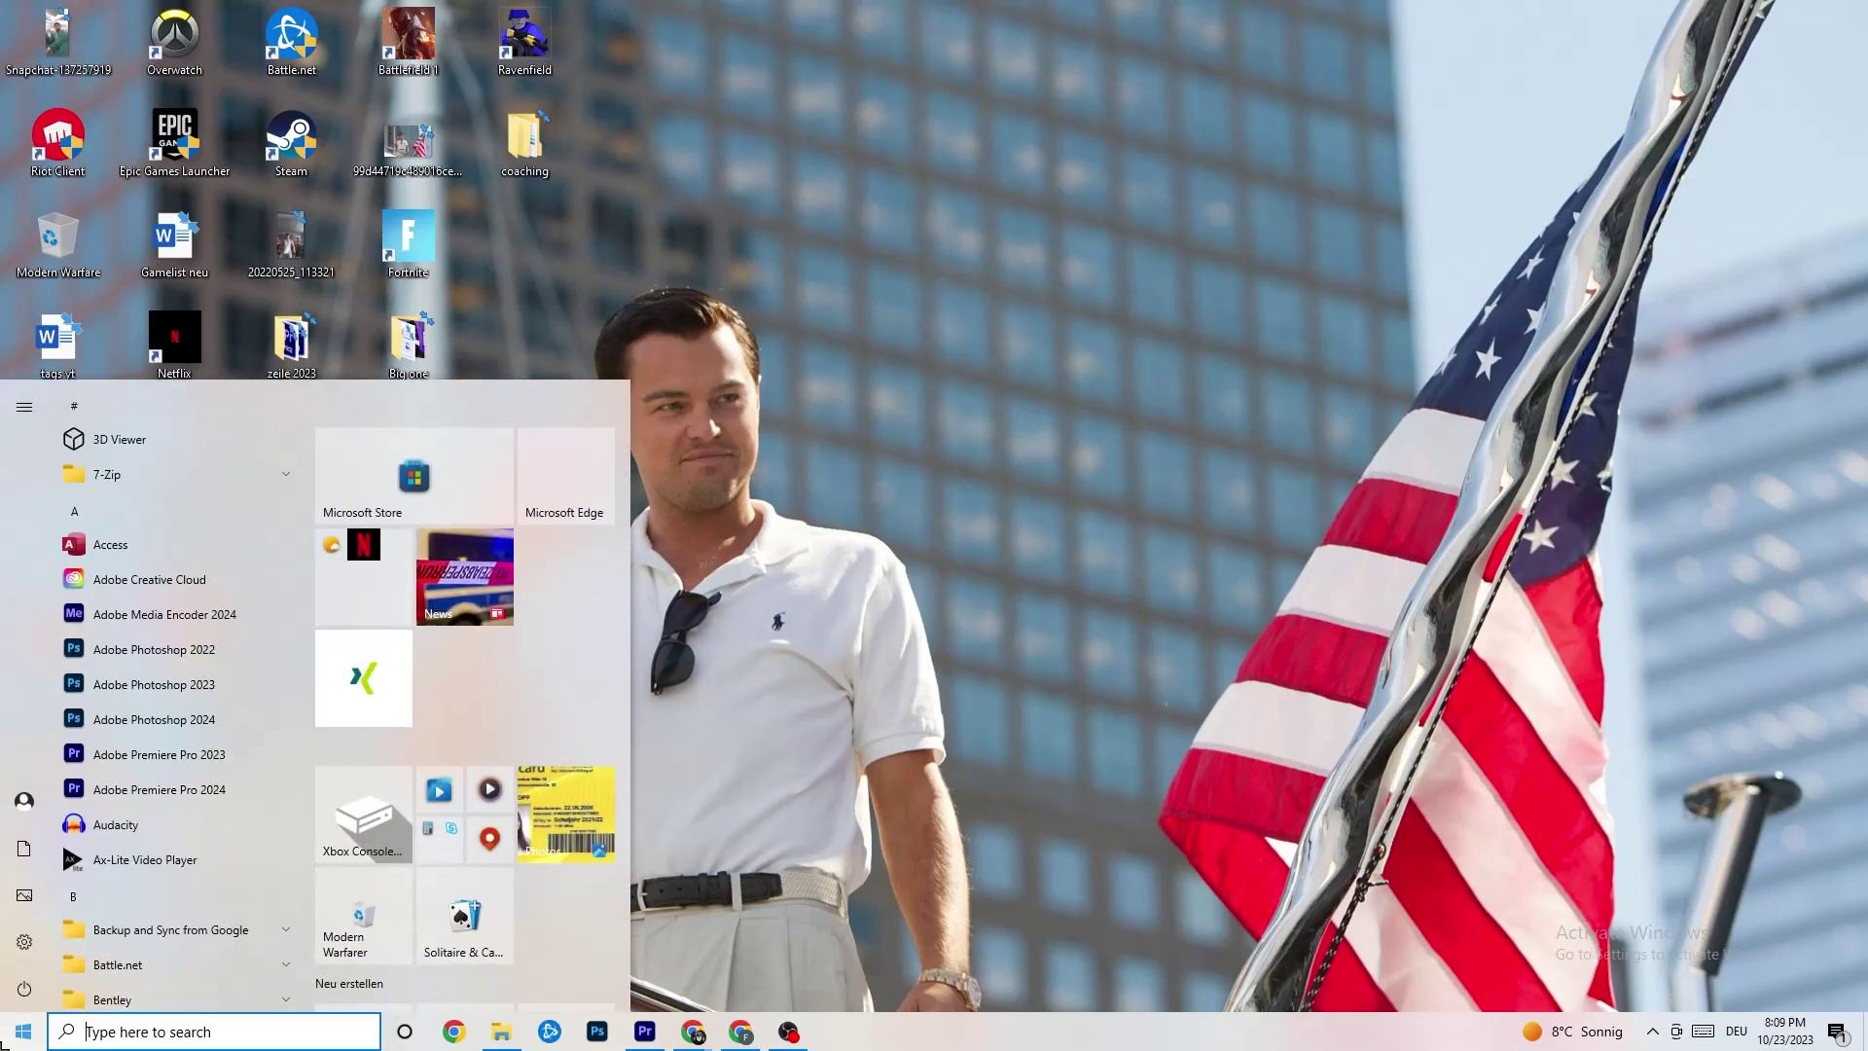
{"action": "left_click", "coordinate": [25, 945]}
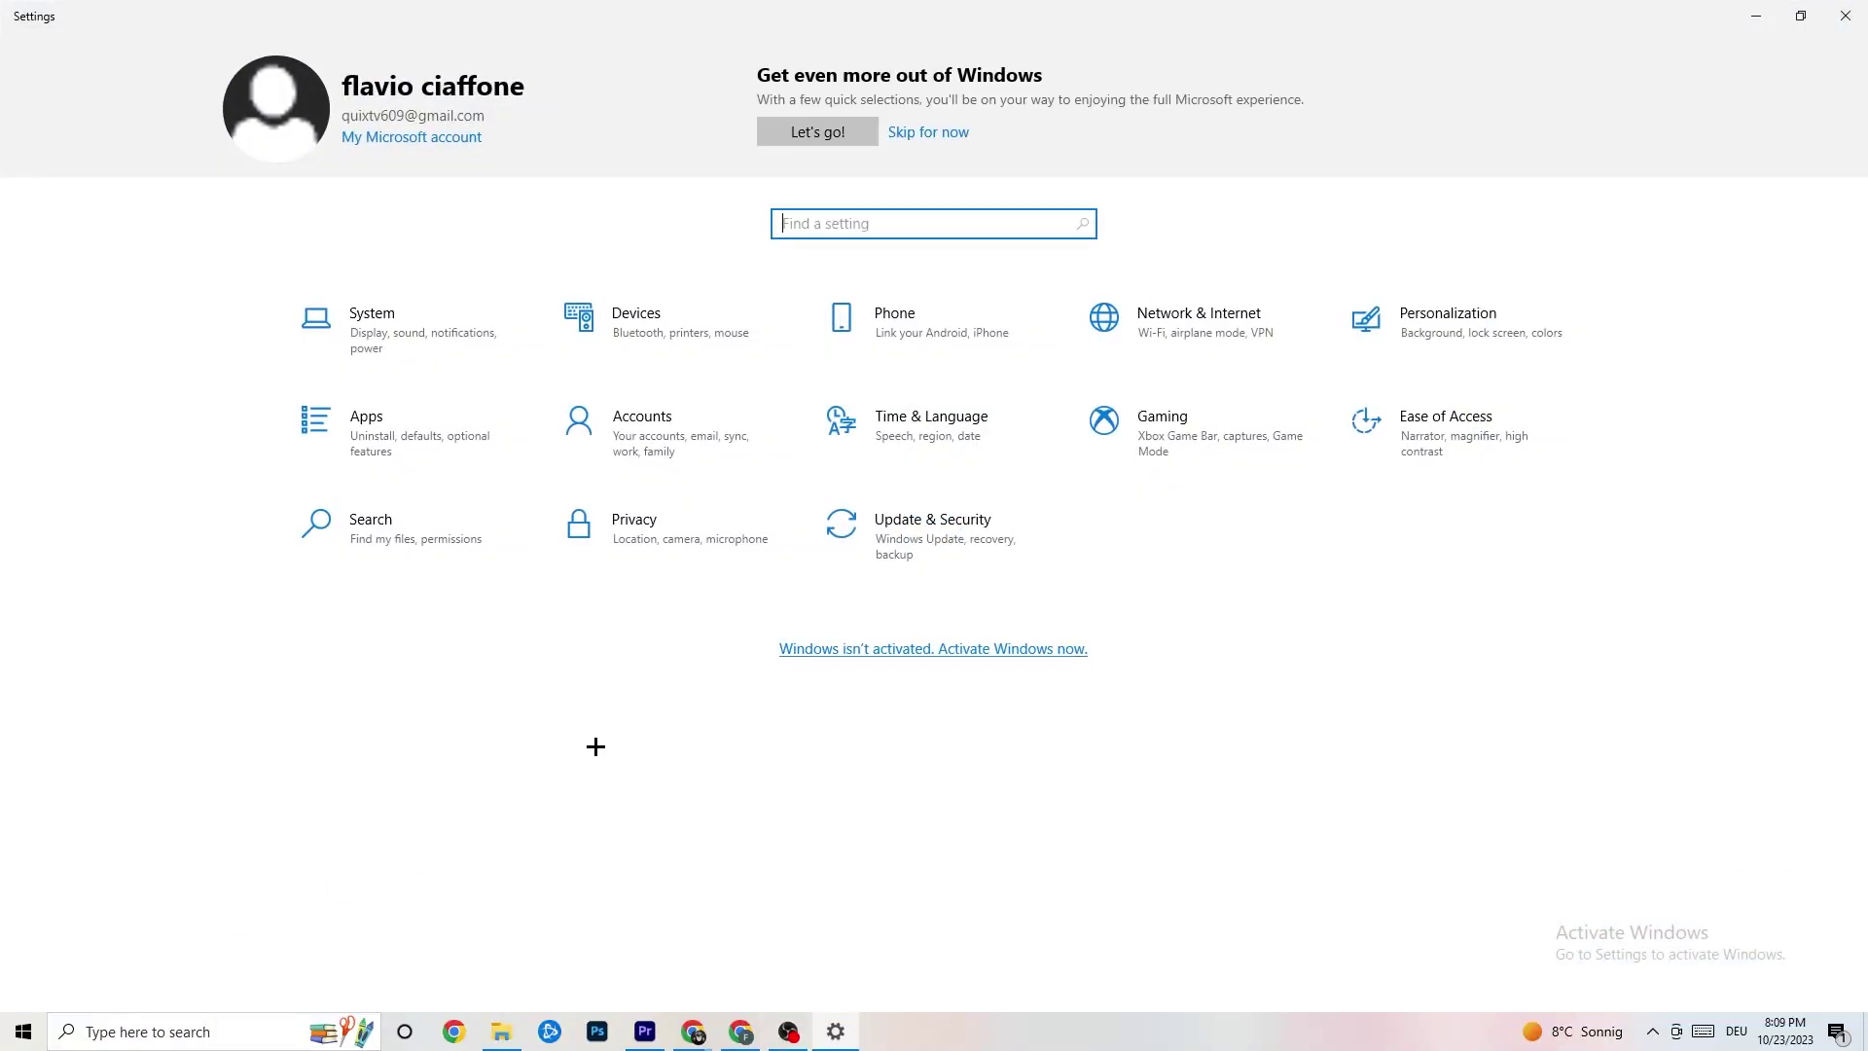
{"action": "left_click", "coordinate": [442, 339]}
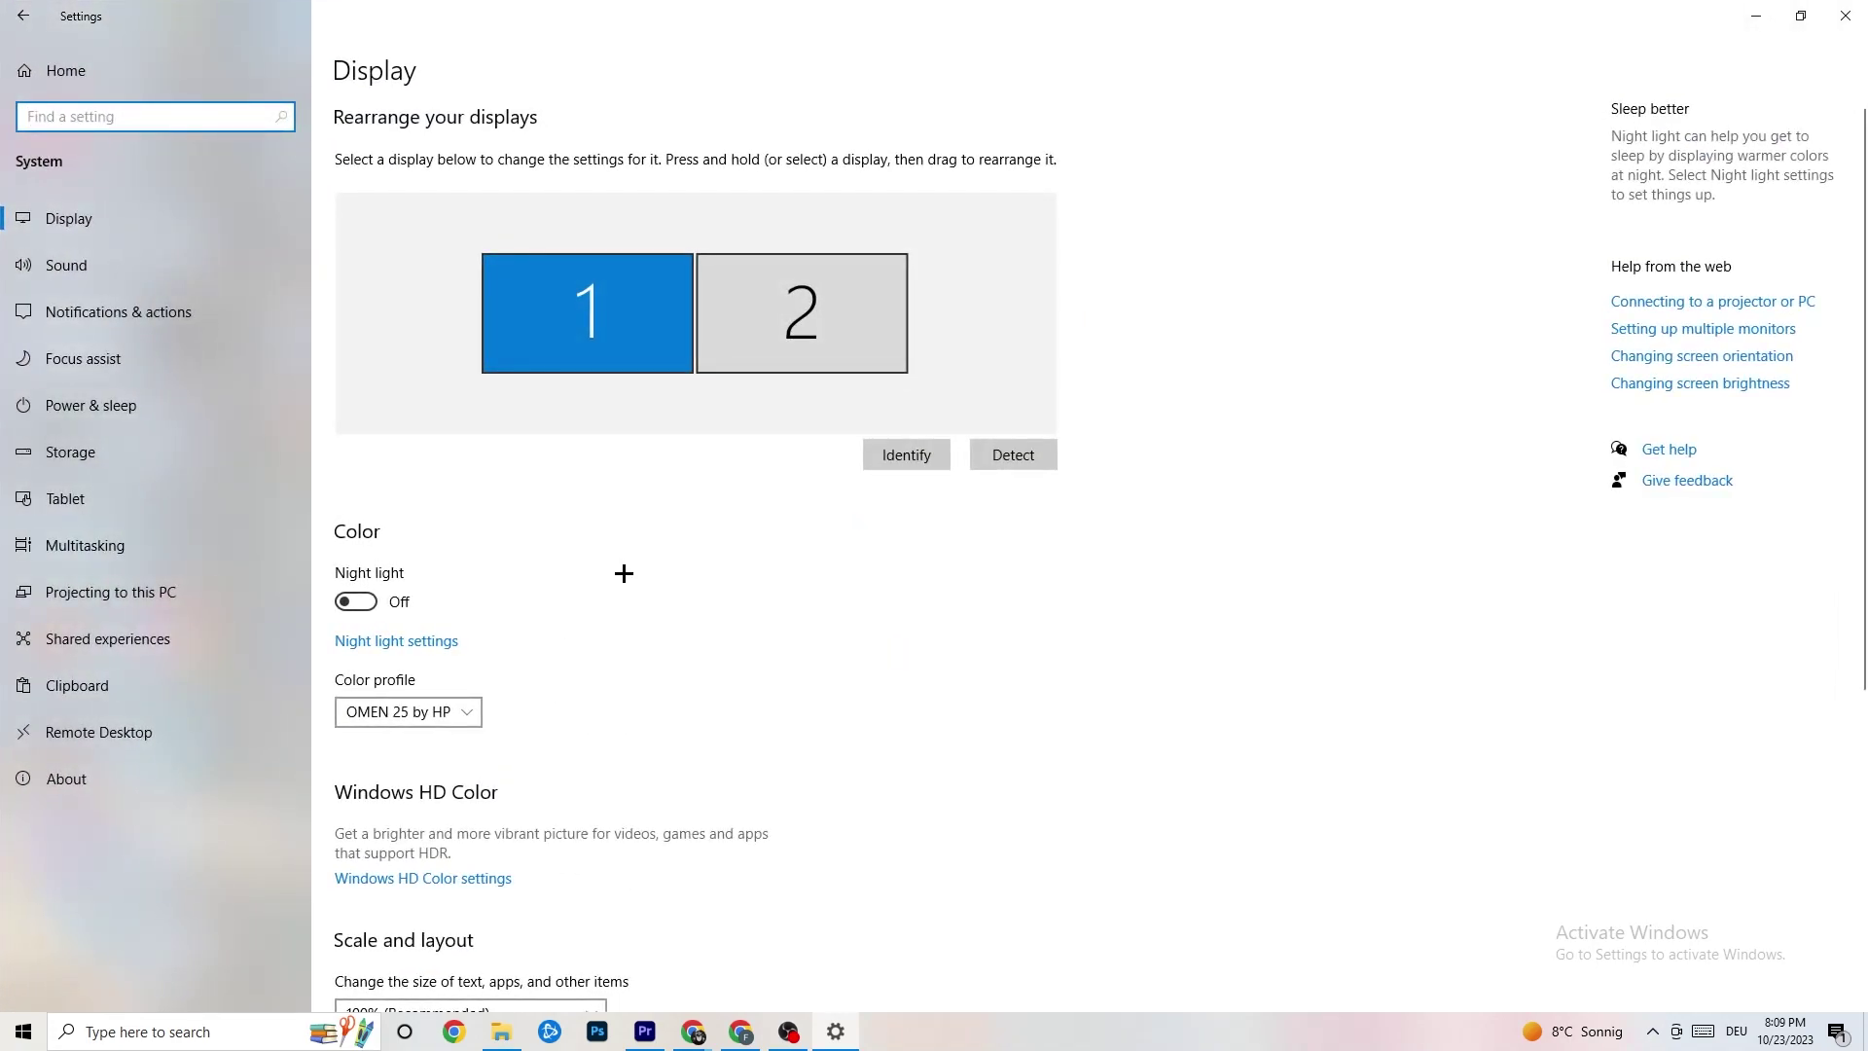
{"action": "scroll", "coordinate": [1051, 379], "scroll_direction": "down", "scroll_amount": 5}
{"action": "scroll", "coordinate": [1051, 380], "scroll_direction": "up", "scroll_amount": 5}
{"action": "scroll", "coordinate": [803, 401], "scroll_direction": "down", "scroll_amount": 5}
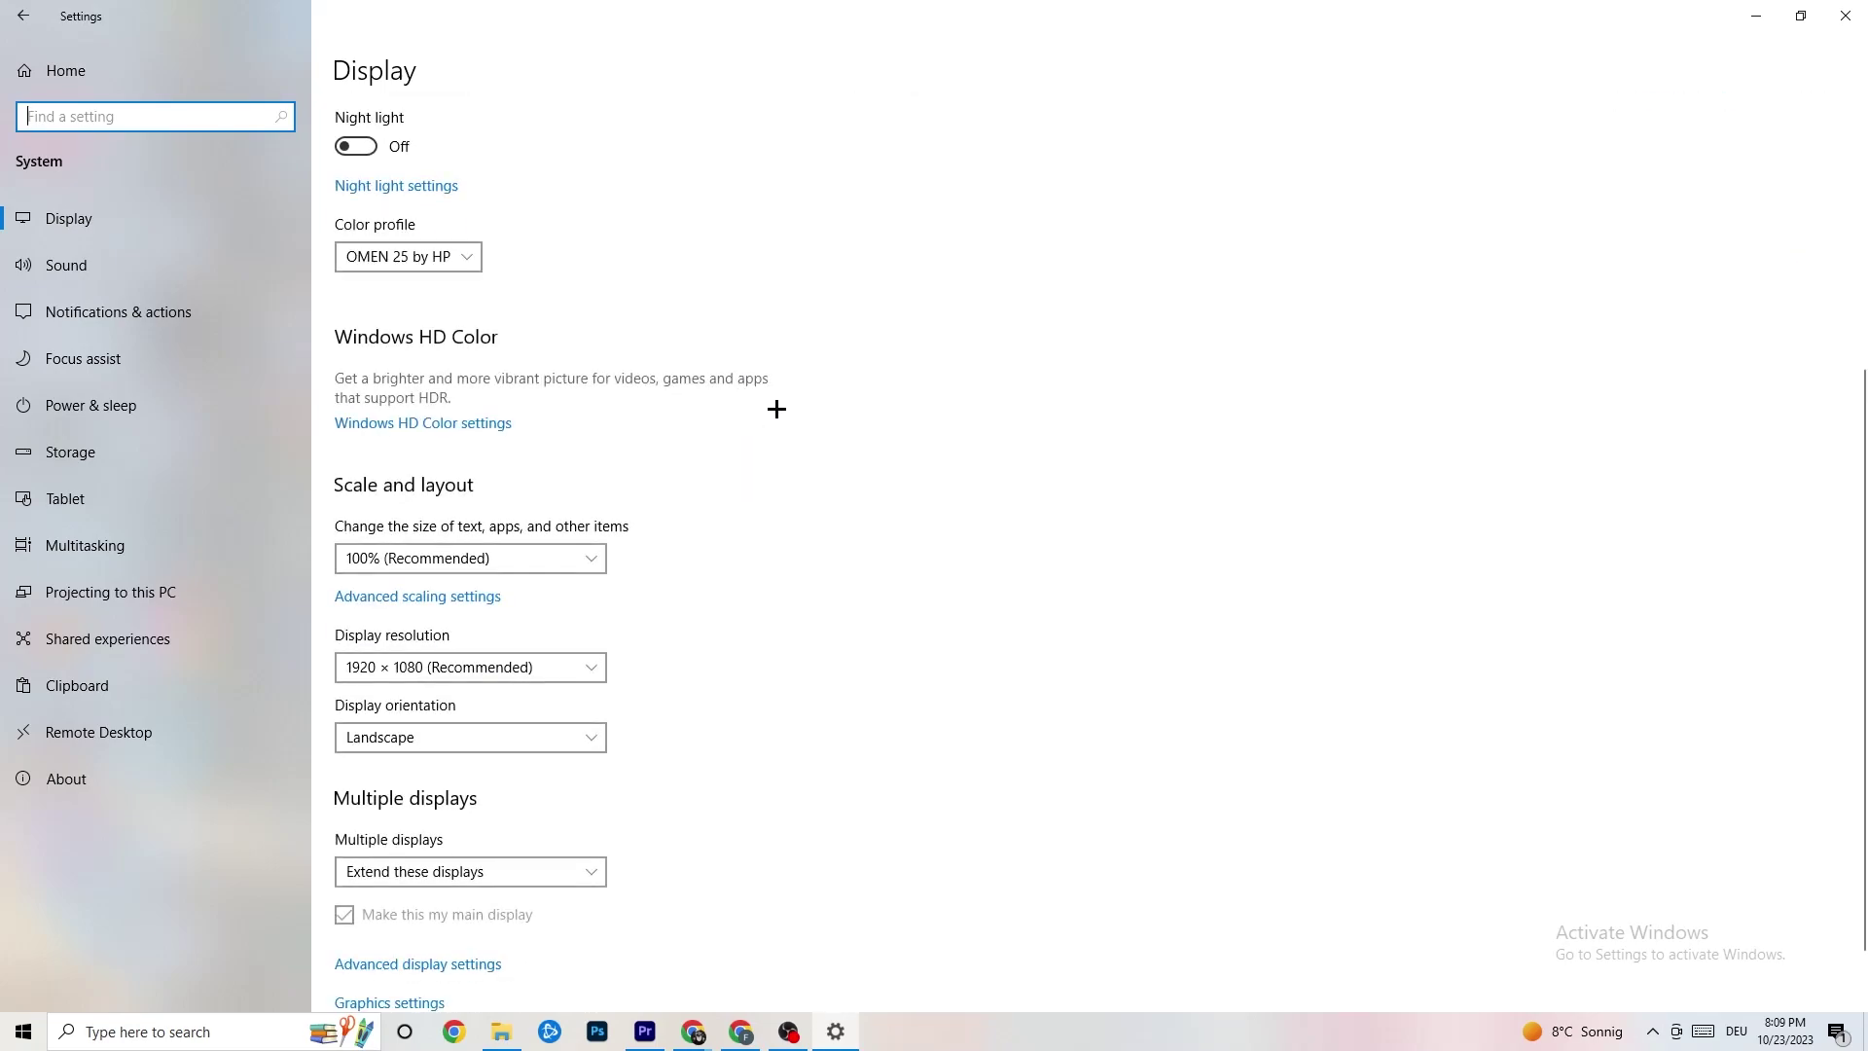
Review the scaling and display resolution choices for the main display.
{"action": "left_click", "coordinate": [588, 557]}
{"action": "left_click", "coordinate": [477, 572]}
{"action": "left_click", "coordinate": [478, 572]}
{"action": "left_click", "coordinate": [826, 500]}
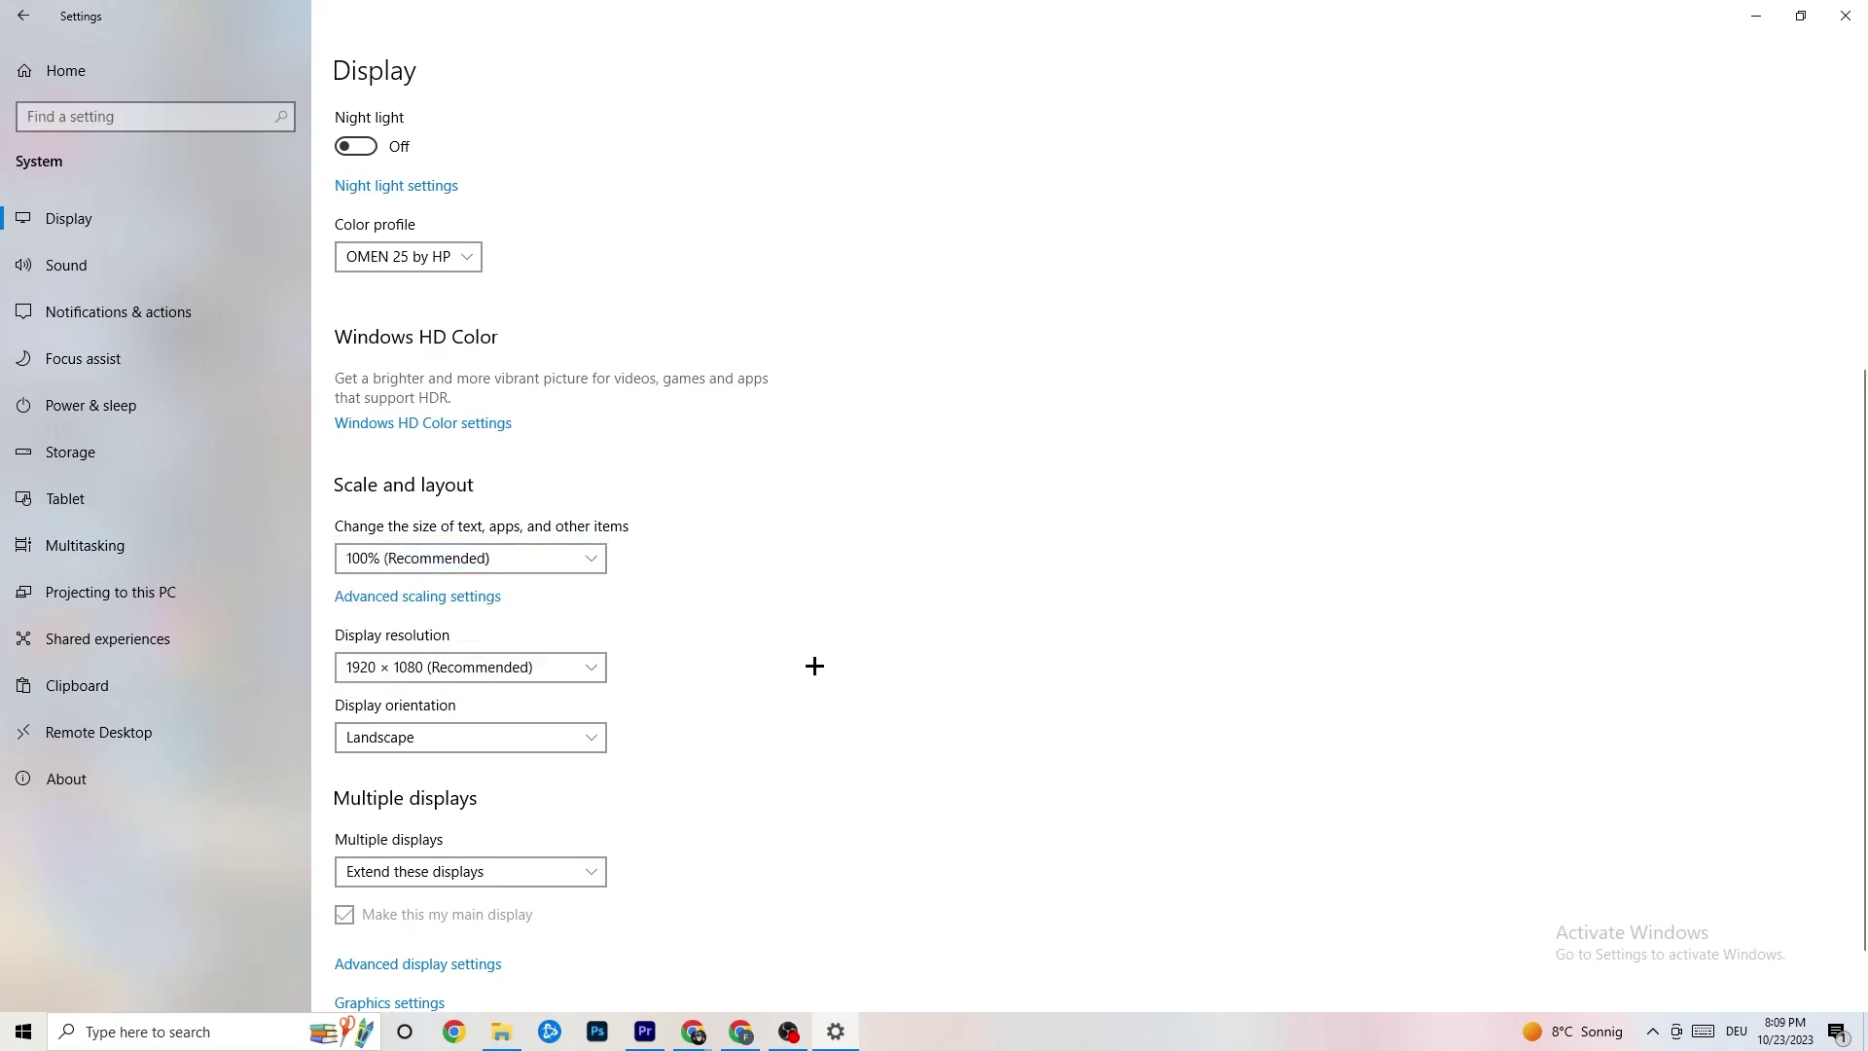
{"action": "left_click", "coordinate": [560, 677]}
{"action": "left_click", "coordinate": [830, 584]}
{"action": "scroll", "coordinate": [801, 559], "scroll_direction": "down", "scroll_amount": 2}
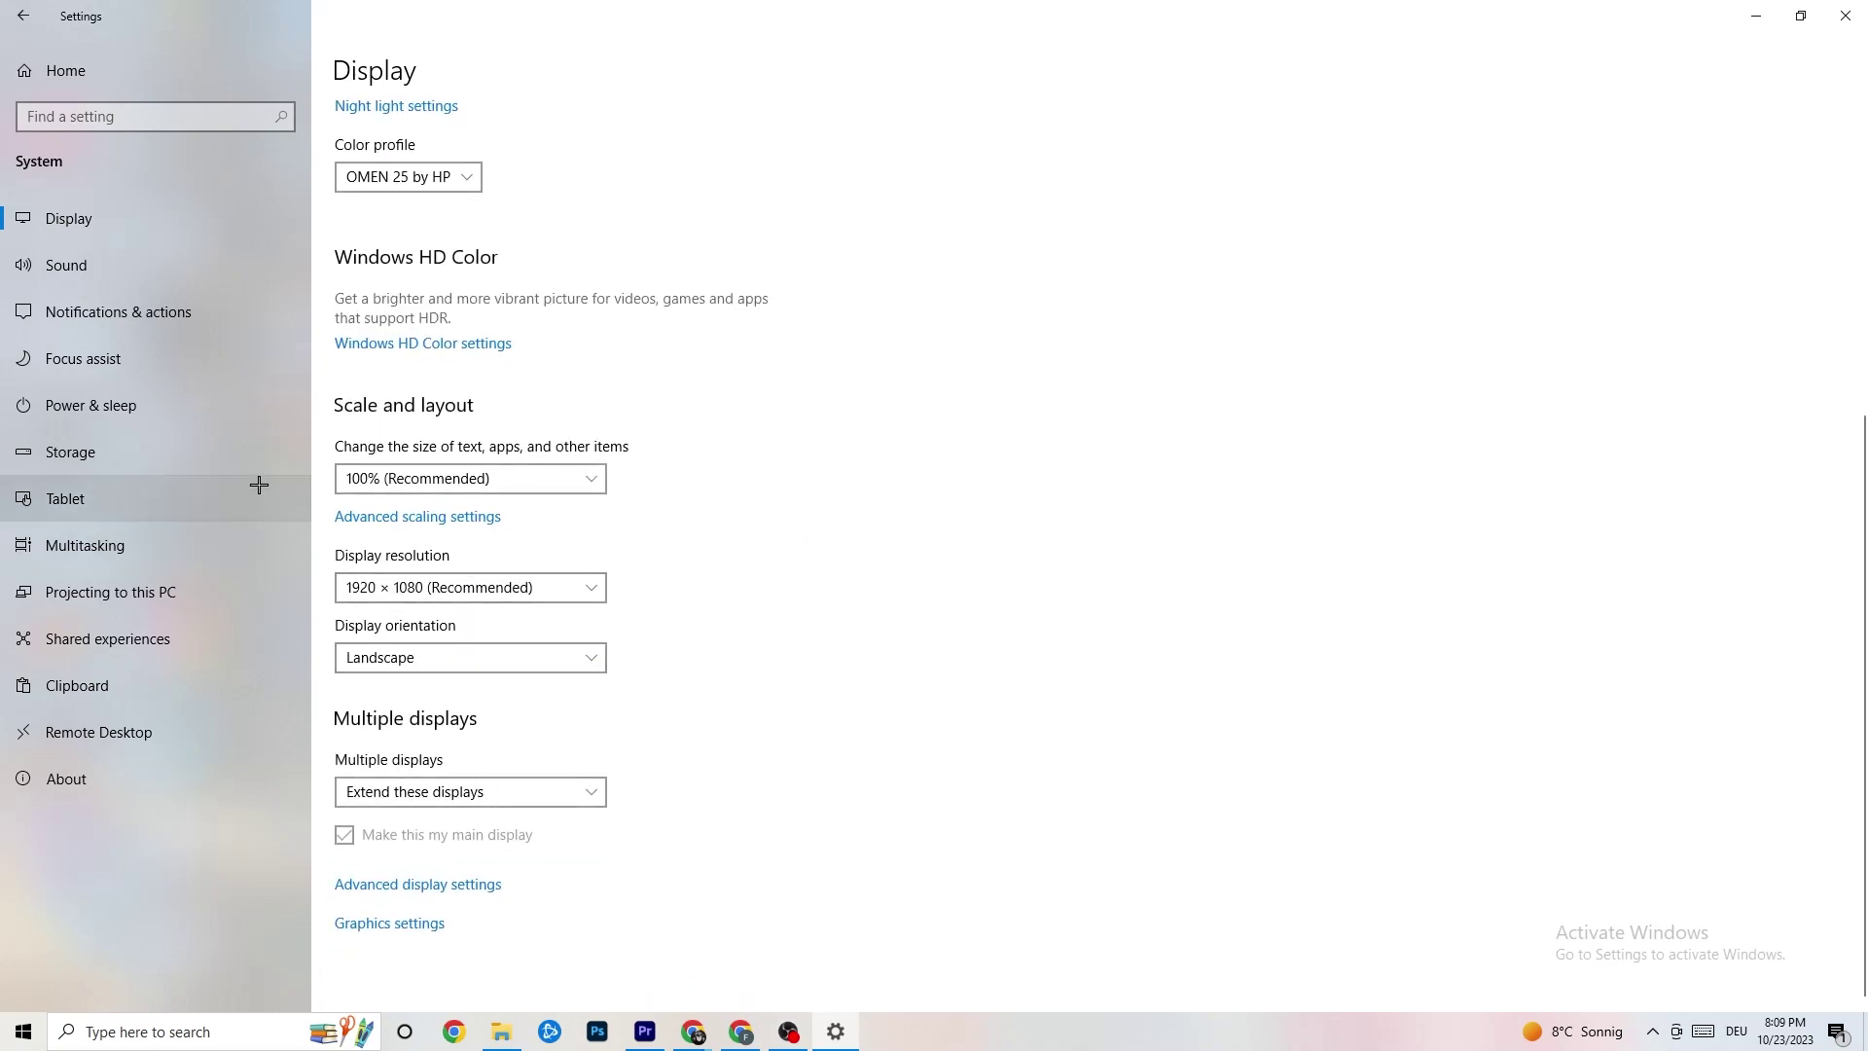
Review the available power plans in the additional power settings, and close Power Options.
{"action": "left_click", "coordinate": [189, 399]}
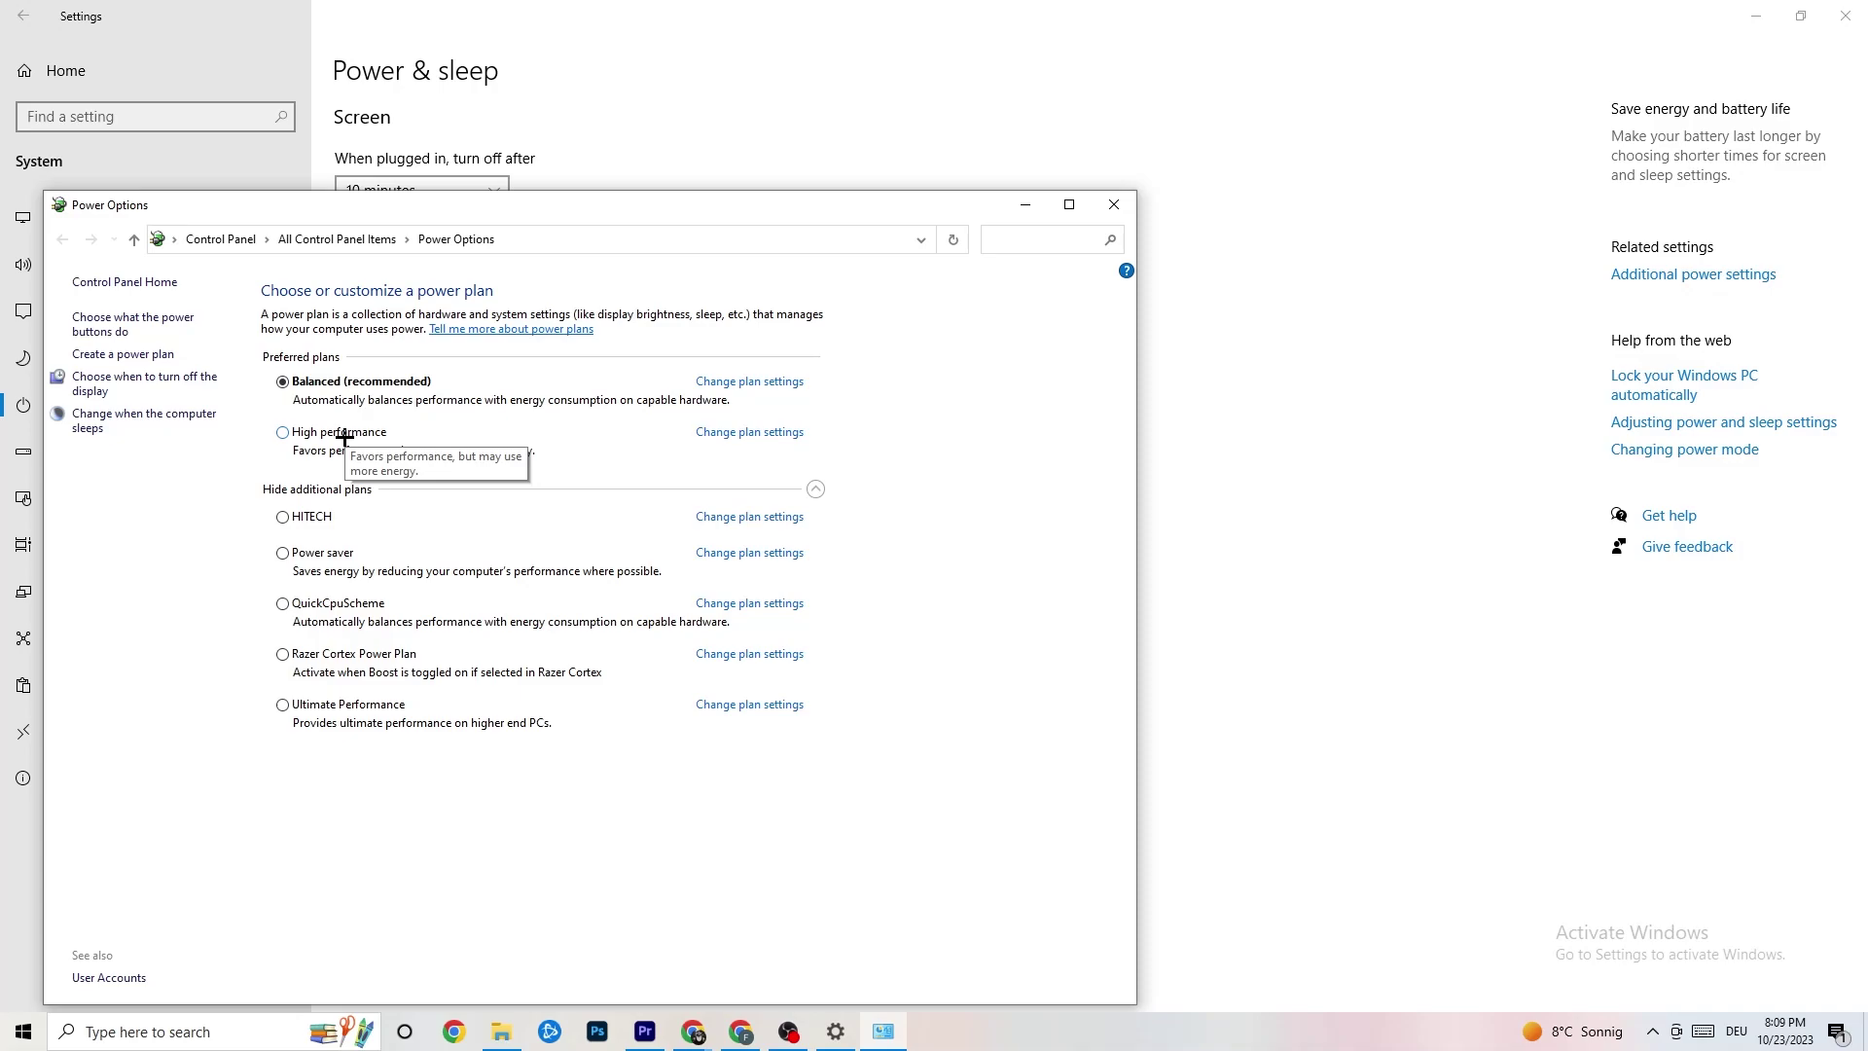
{"action": "left_click", "coordinate": [1114, 208]}
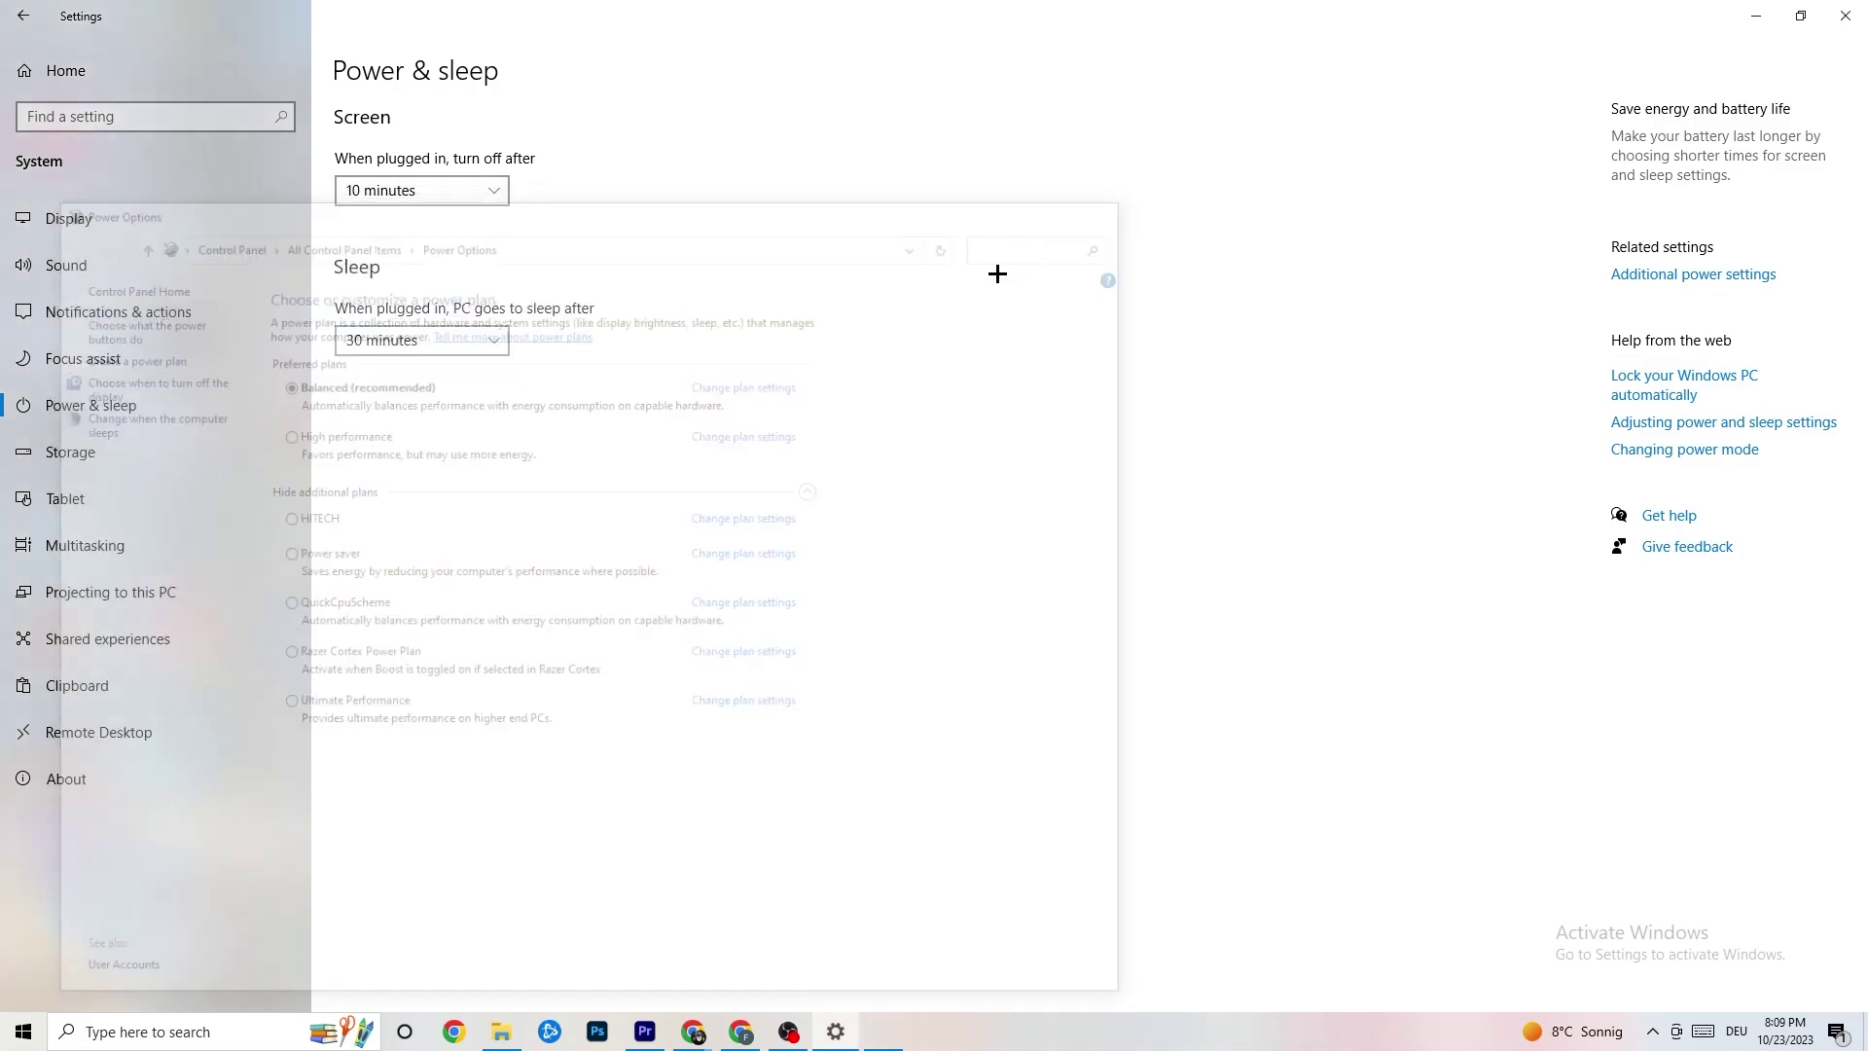
Review the Storage Sense configuration and its run frequency choices, and return to the Settings home page.
{"action": "left_click", "coordinate": [121, 466]}
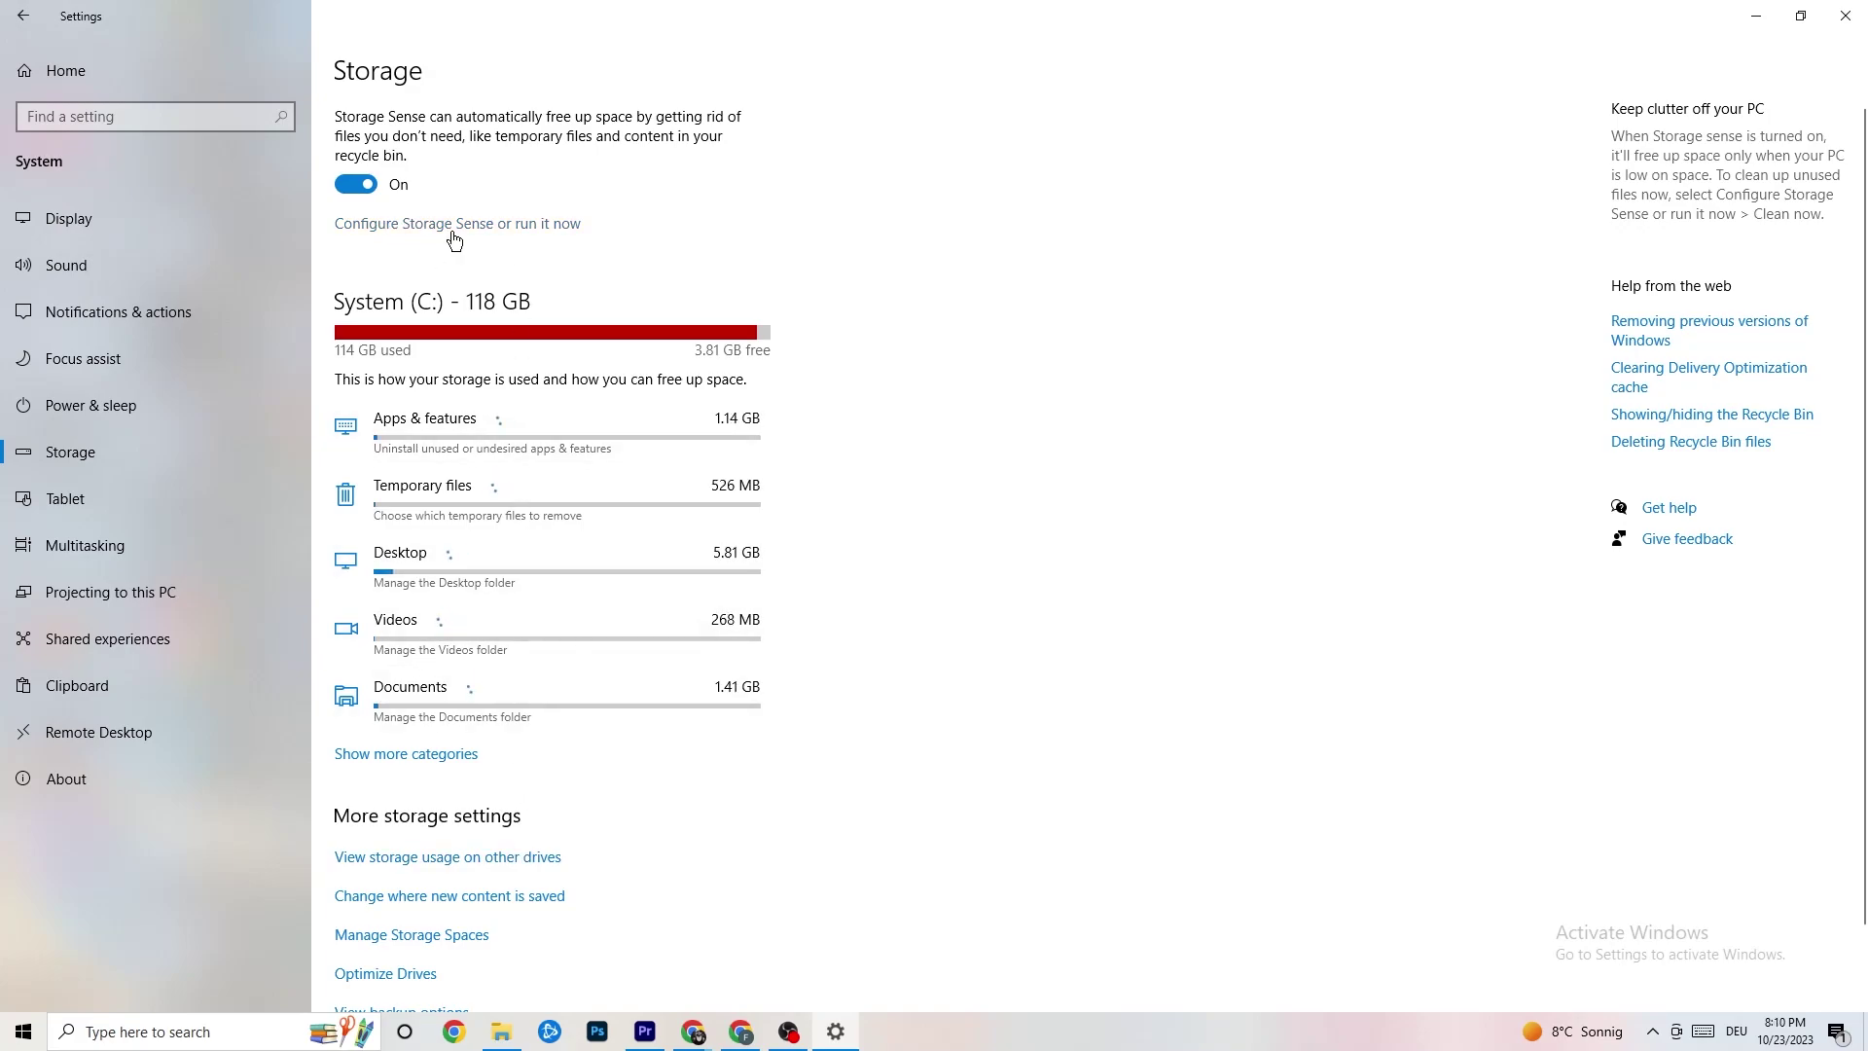
{"action": "left_click", "coordinate": [524, 225]}
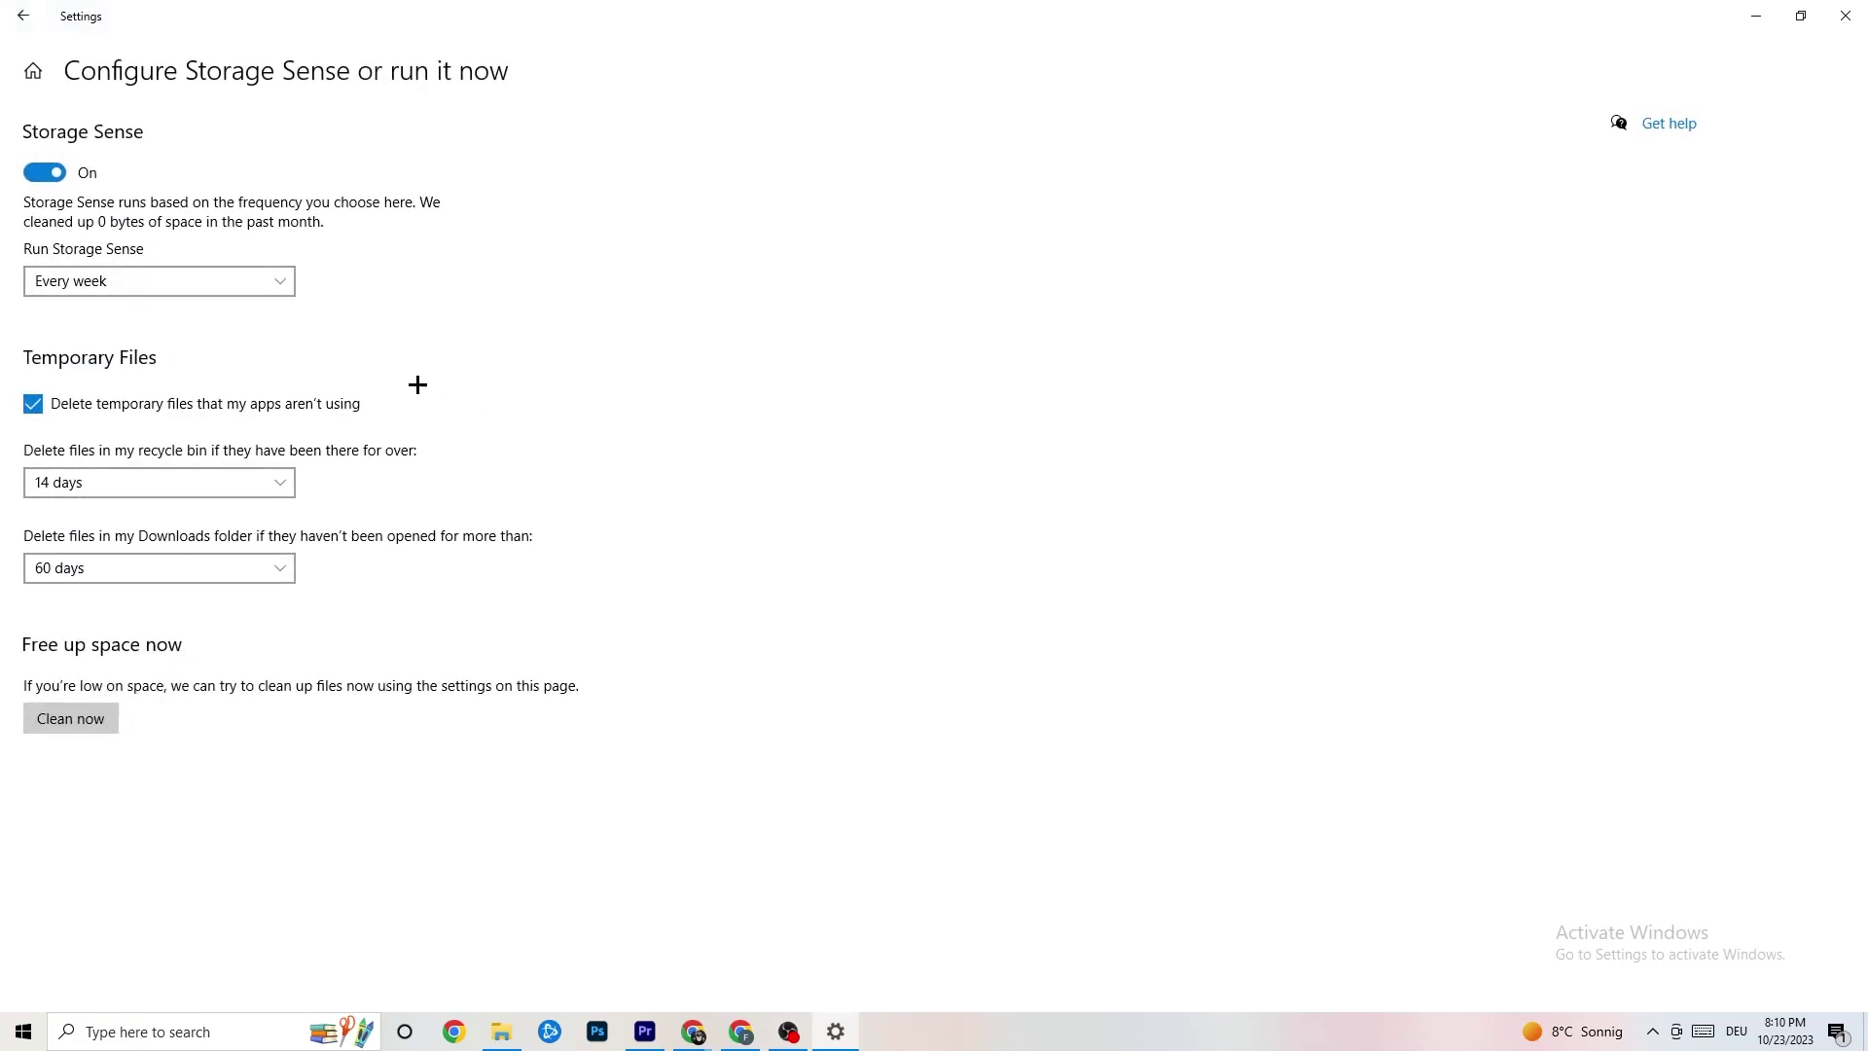
{"action": "left_click", "coordinate": [234, 281]}
{"action": "left_click", "coordinate": [581, 277]}
{"action": "left_click", "coordinate": [29, 20]}
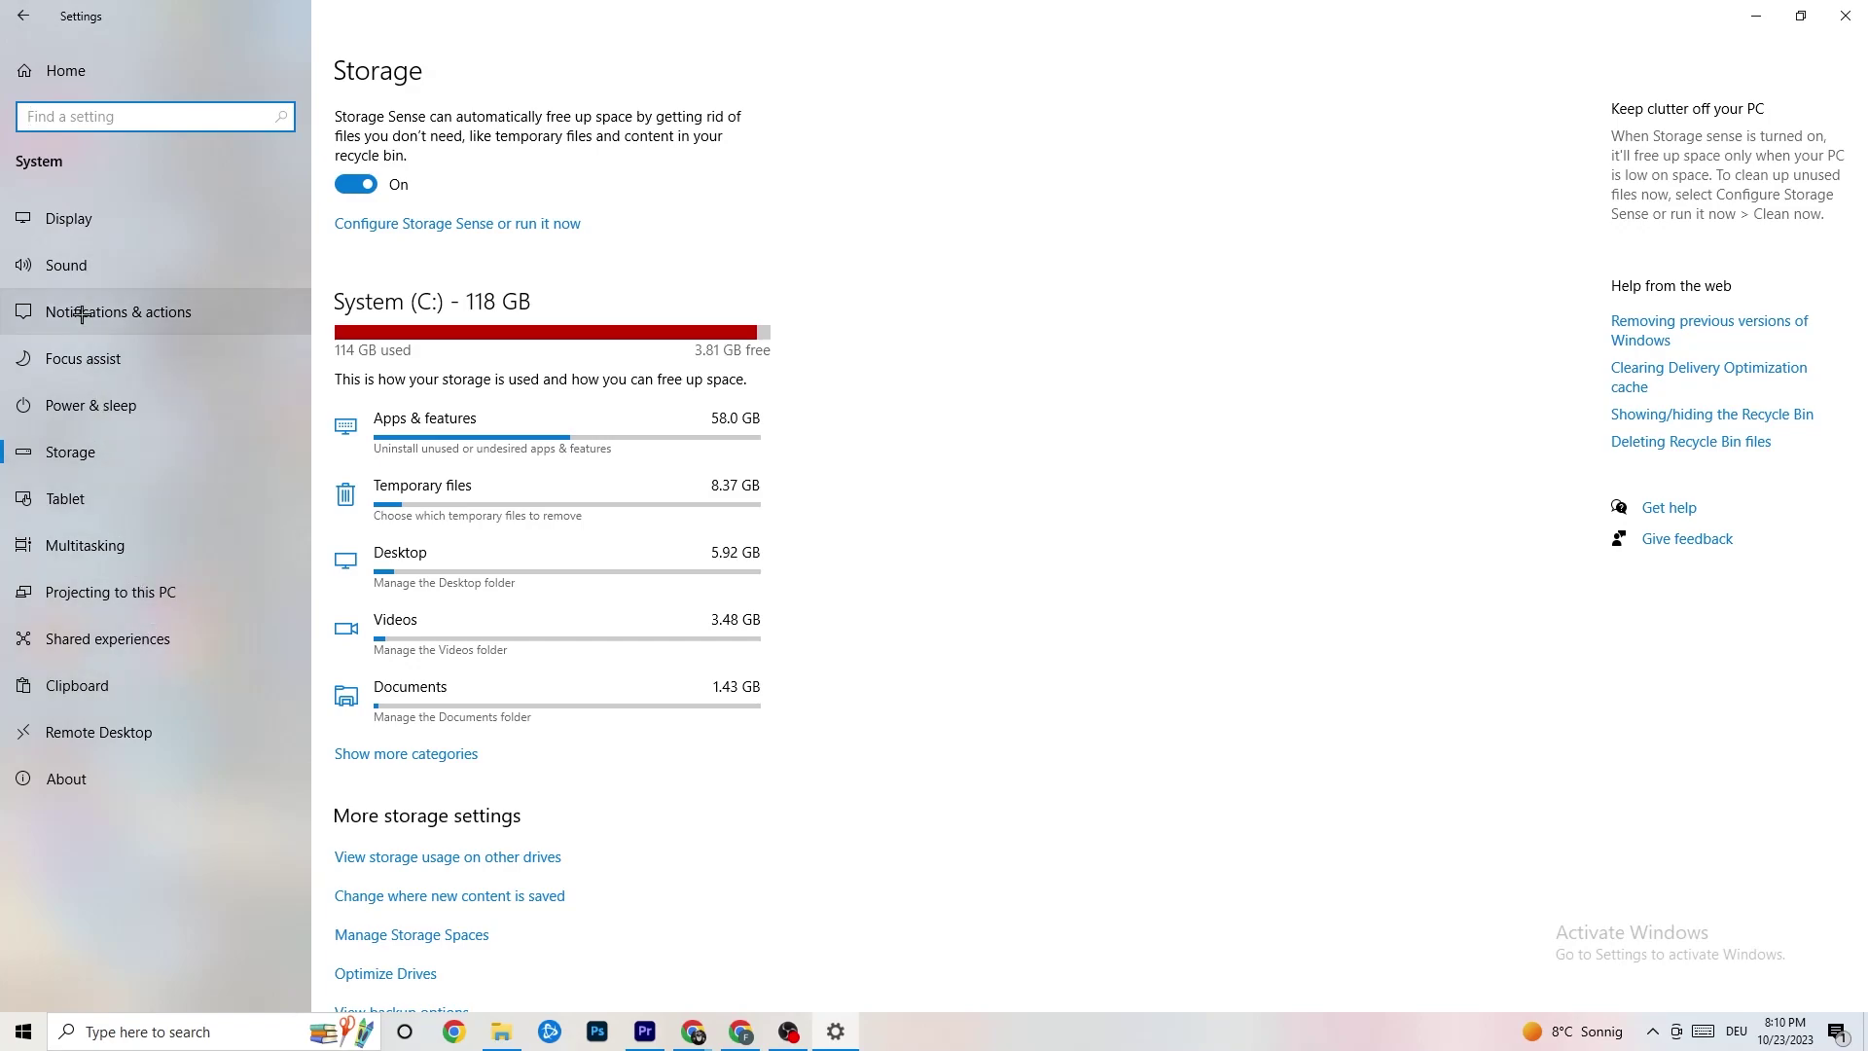
{"action": "left_click", "coordinate": [22, 15]}
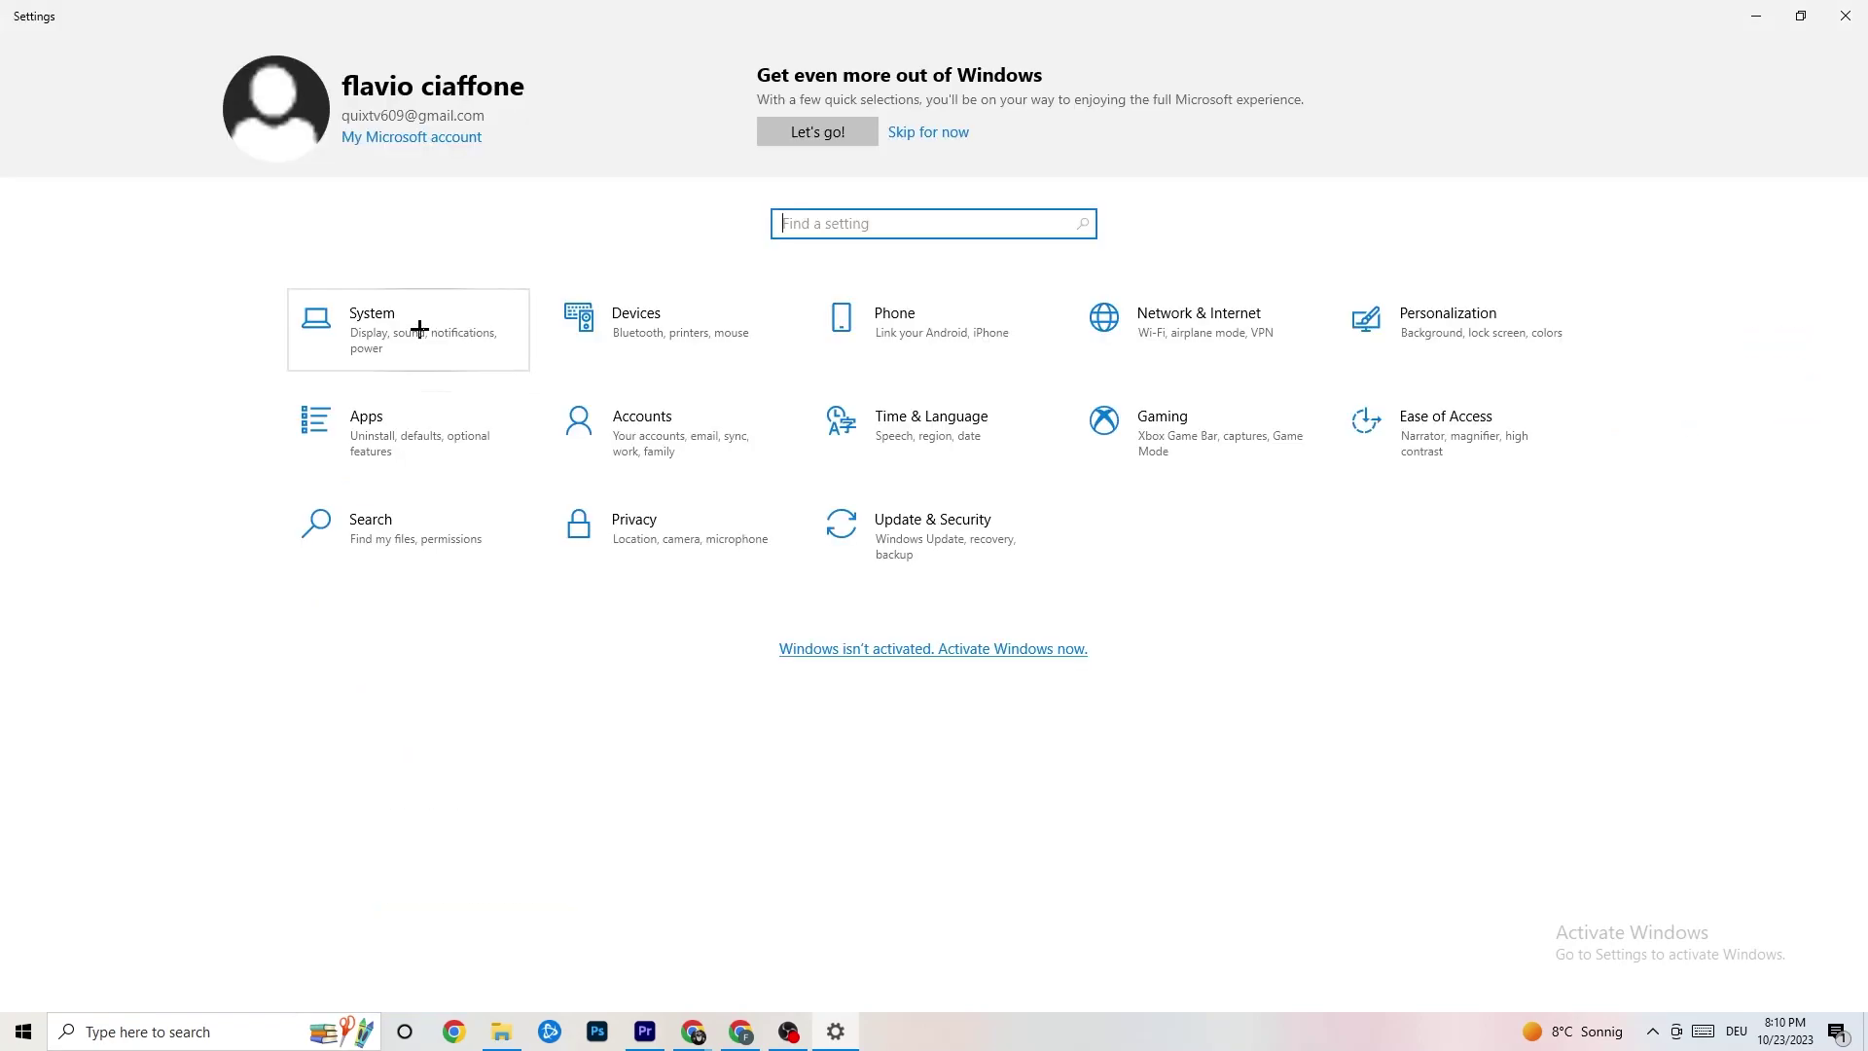
Check the Xbox Game Bar, Captures and Game Mode settings under Gaming, and return to the Settings home page.
{"action": "left_click", "coordinate": [1138, 462]}
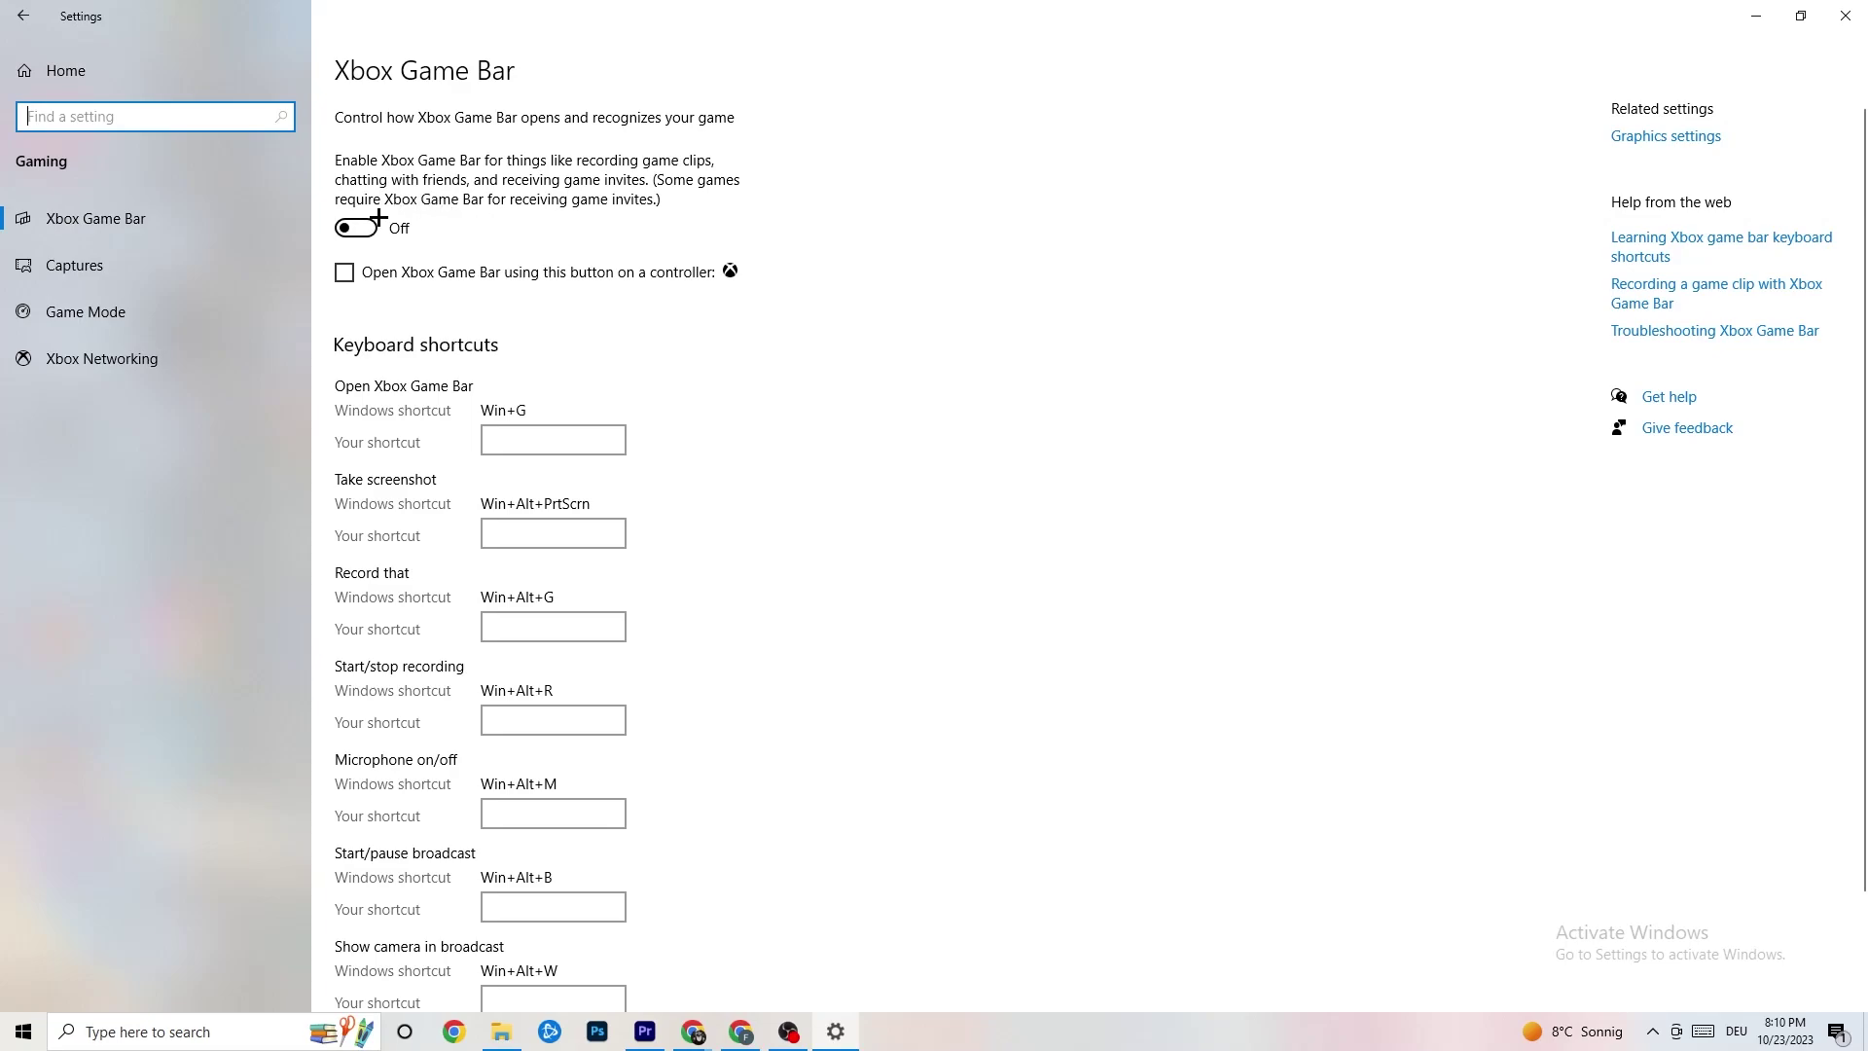
{"action": "left_click", "coordinate": [175, 265]}
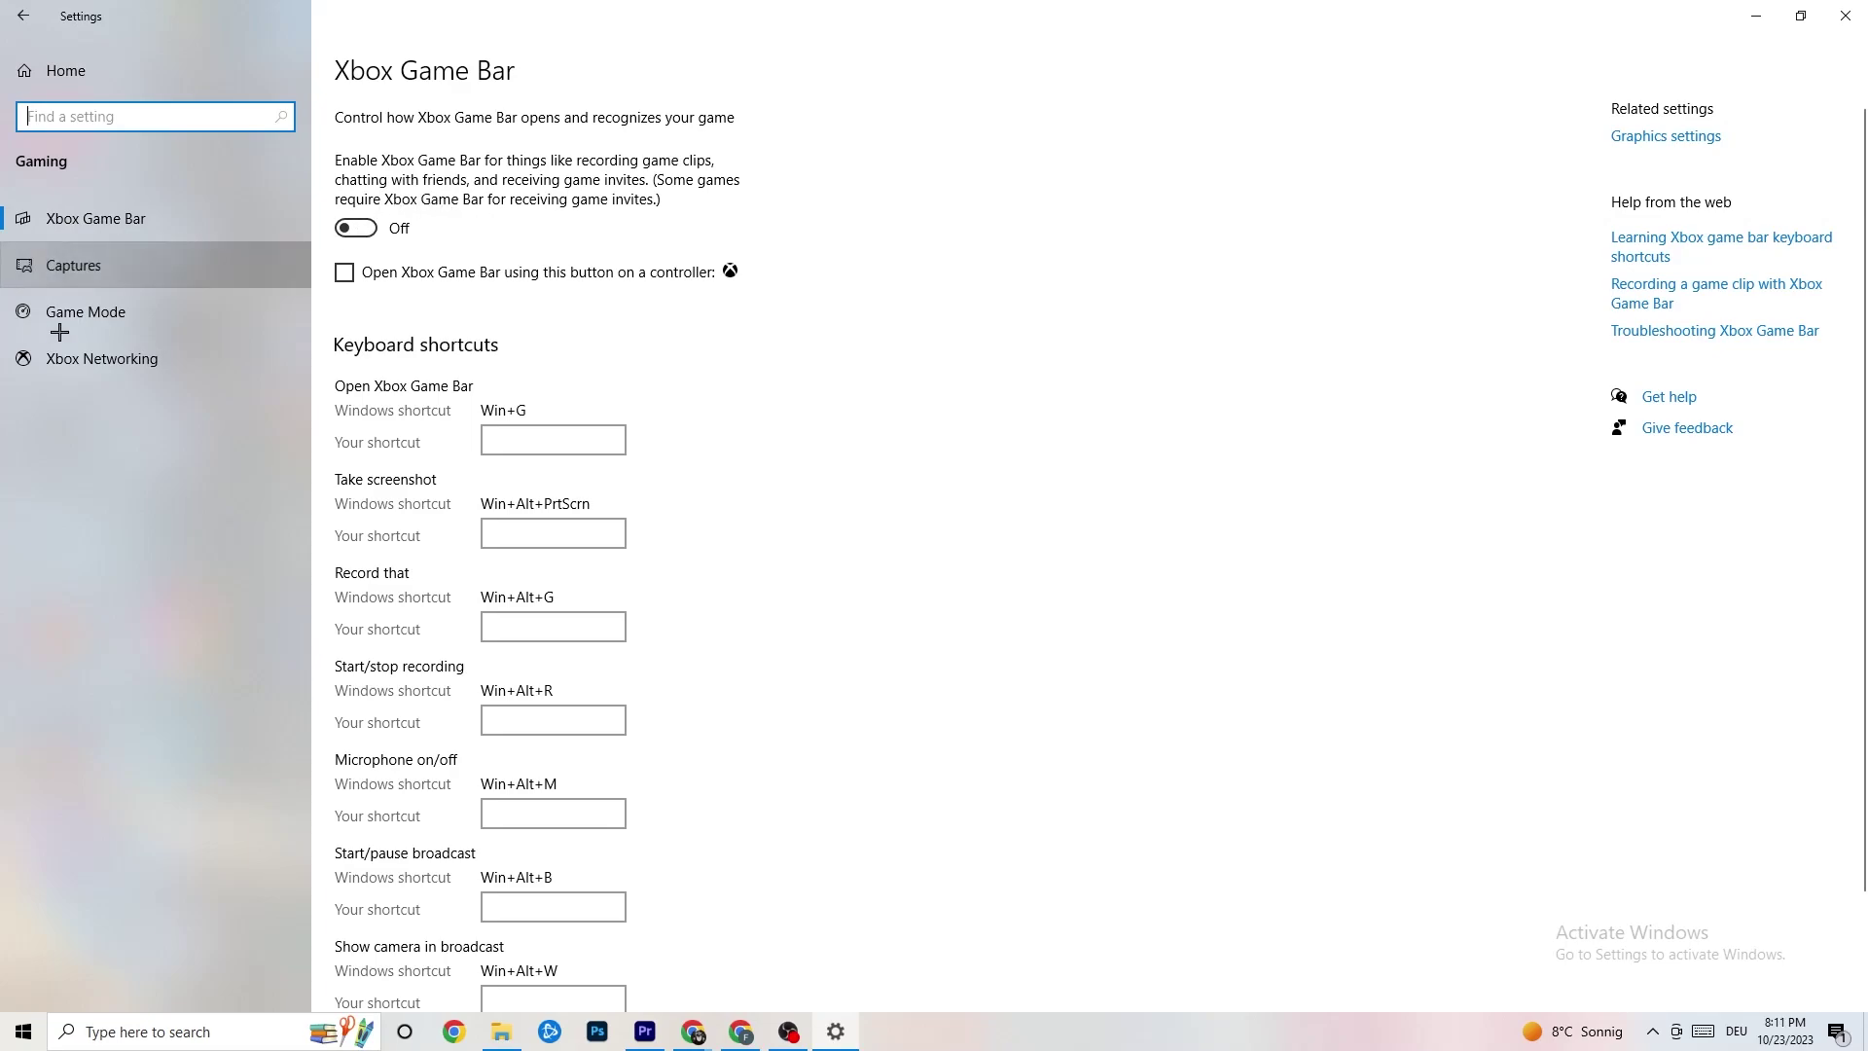
{"action": "scroll", "coordinate": [647, 407], "scroll_direction": "down", "scroll_amount": 2}
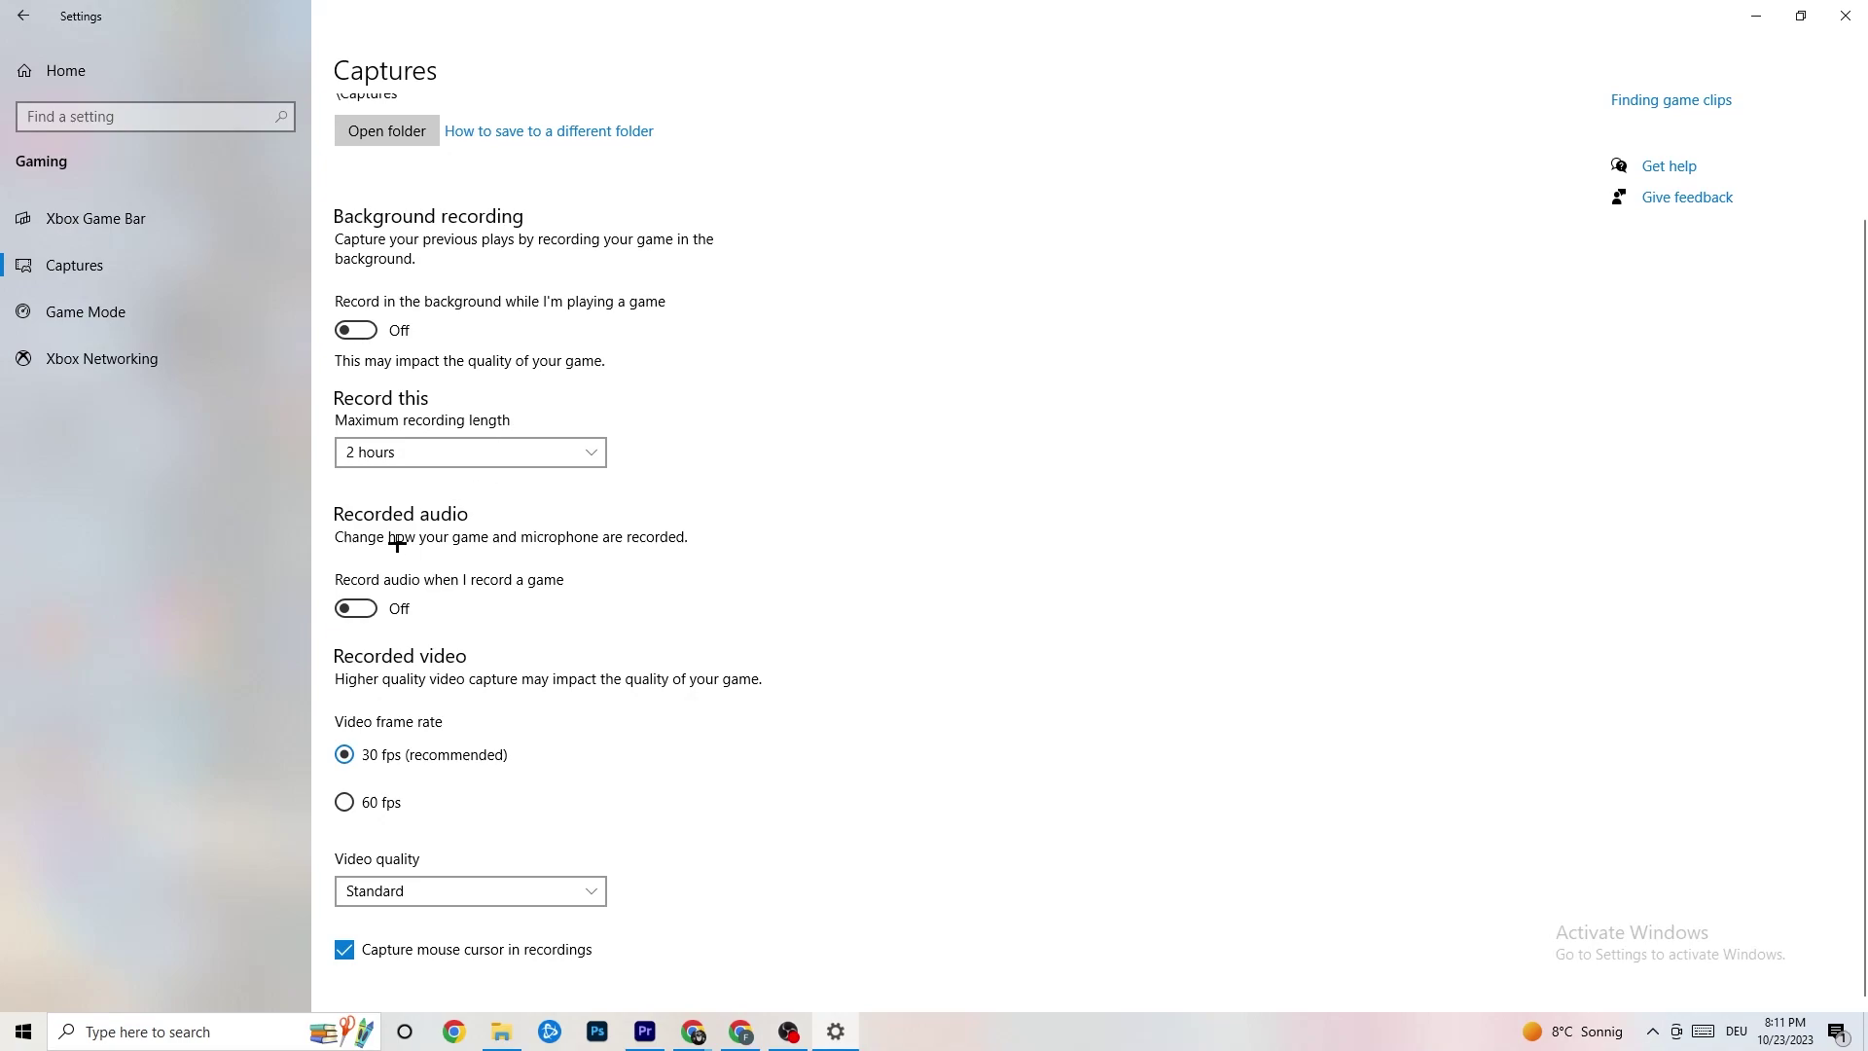
{"action": "left_click", "coordinate": [125, 307]}
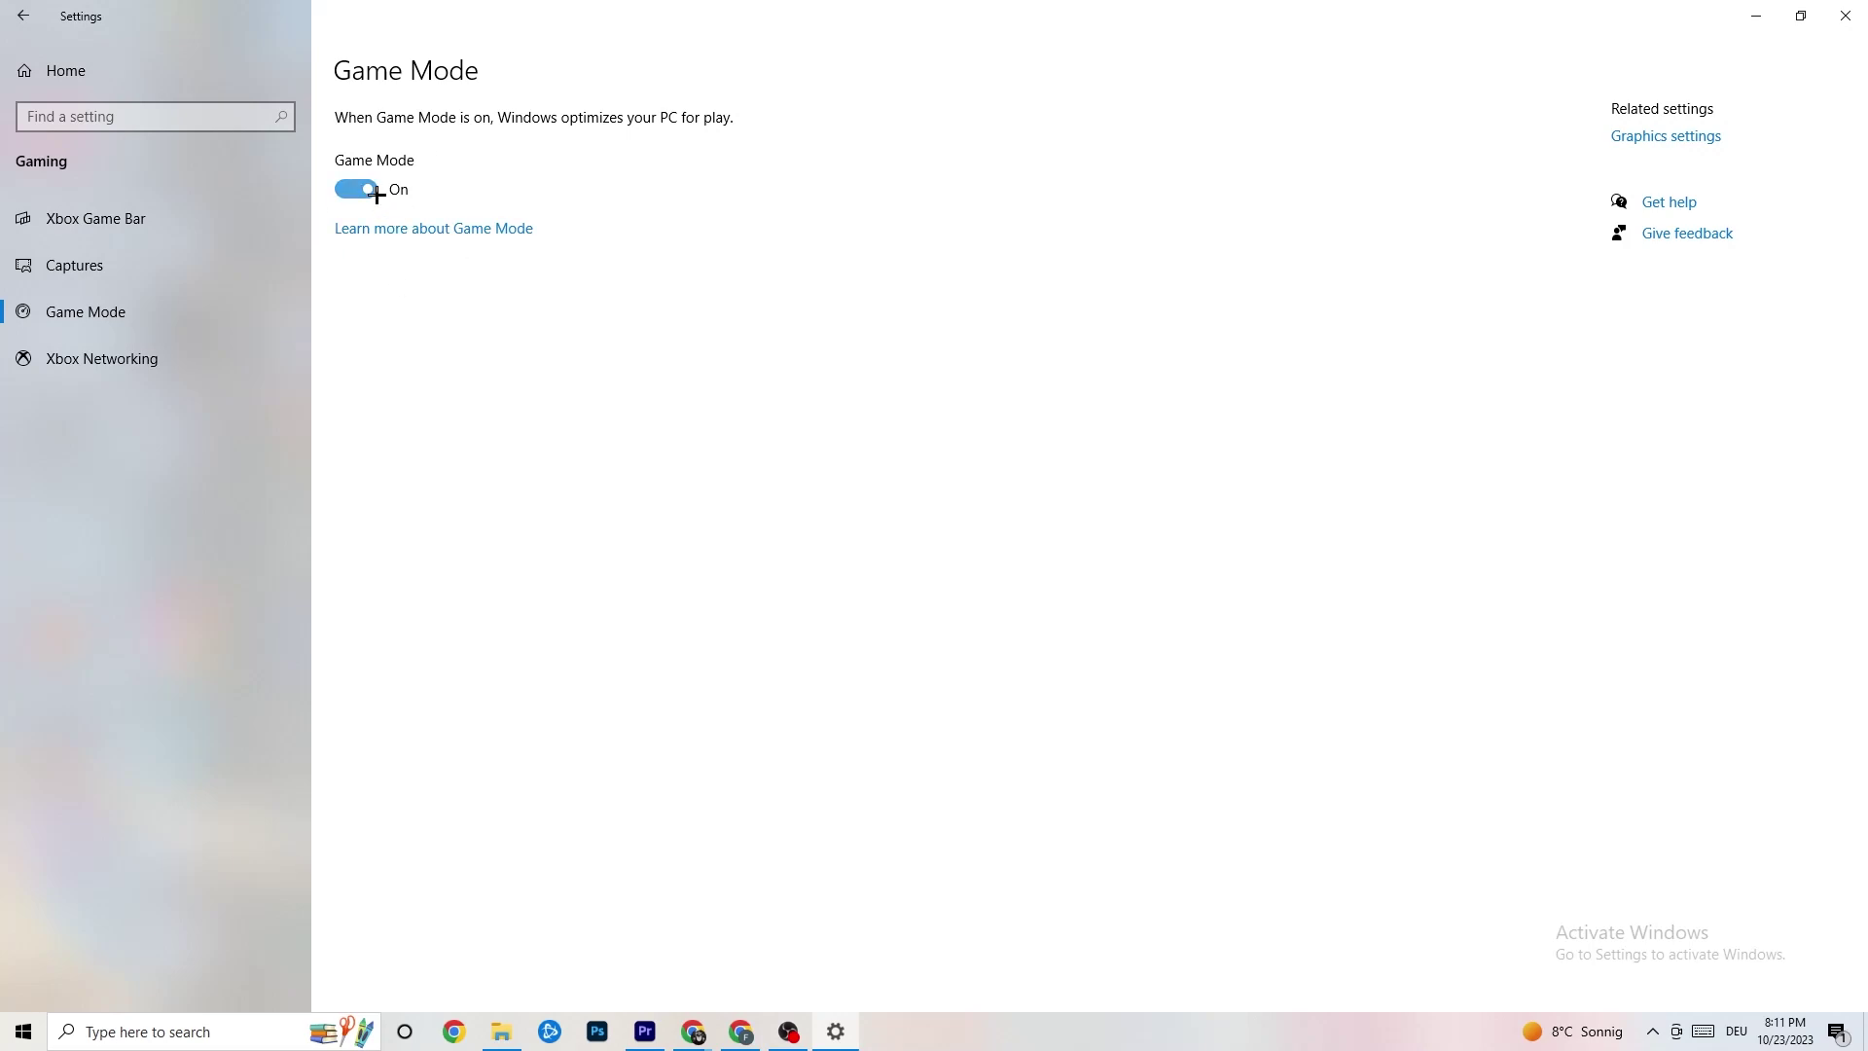
{"action": "left_click", "coordinate": [23, 16]}
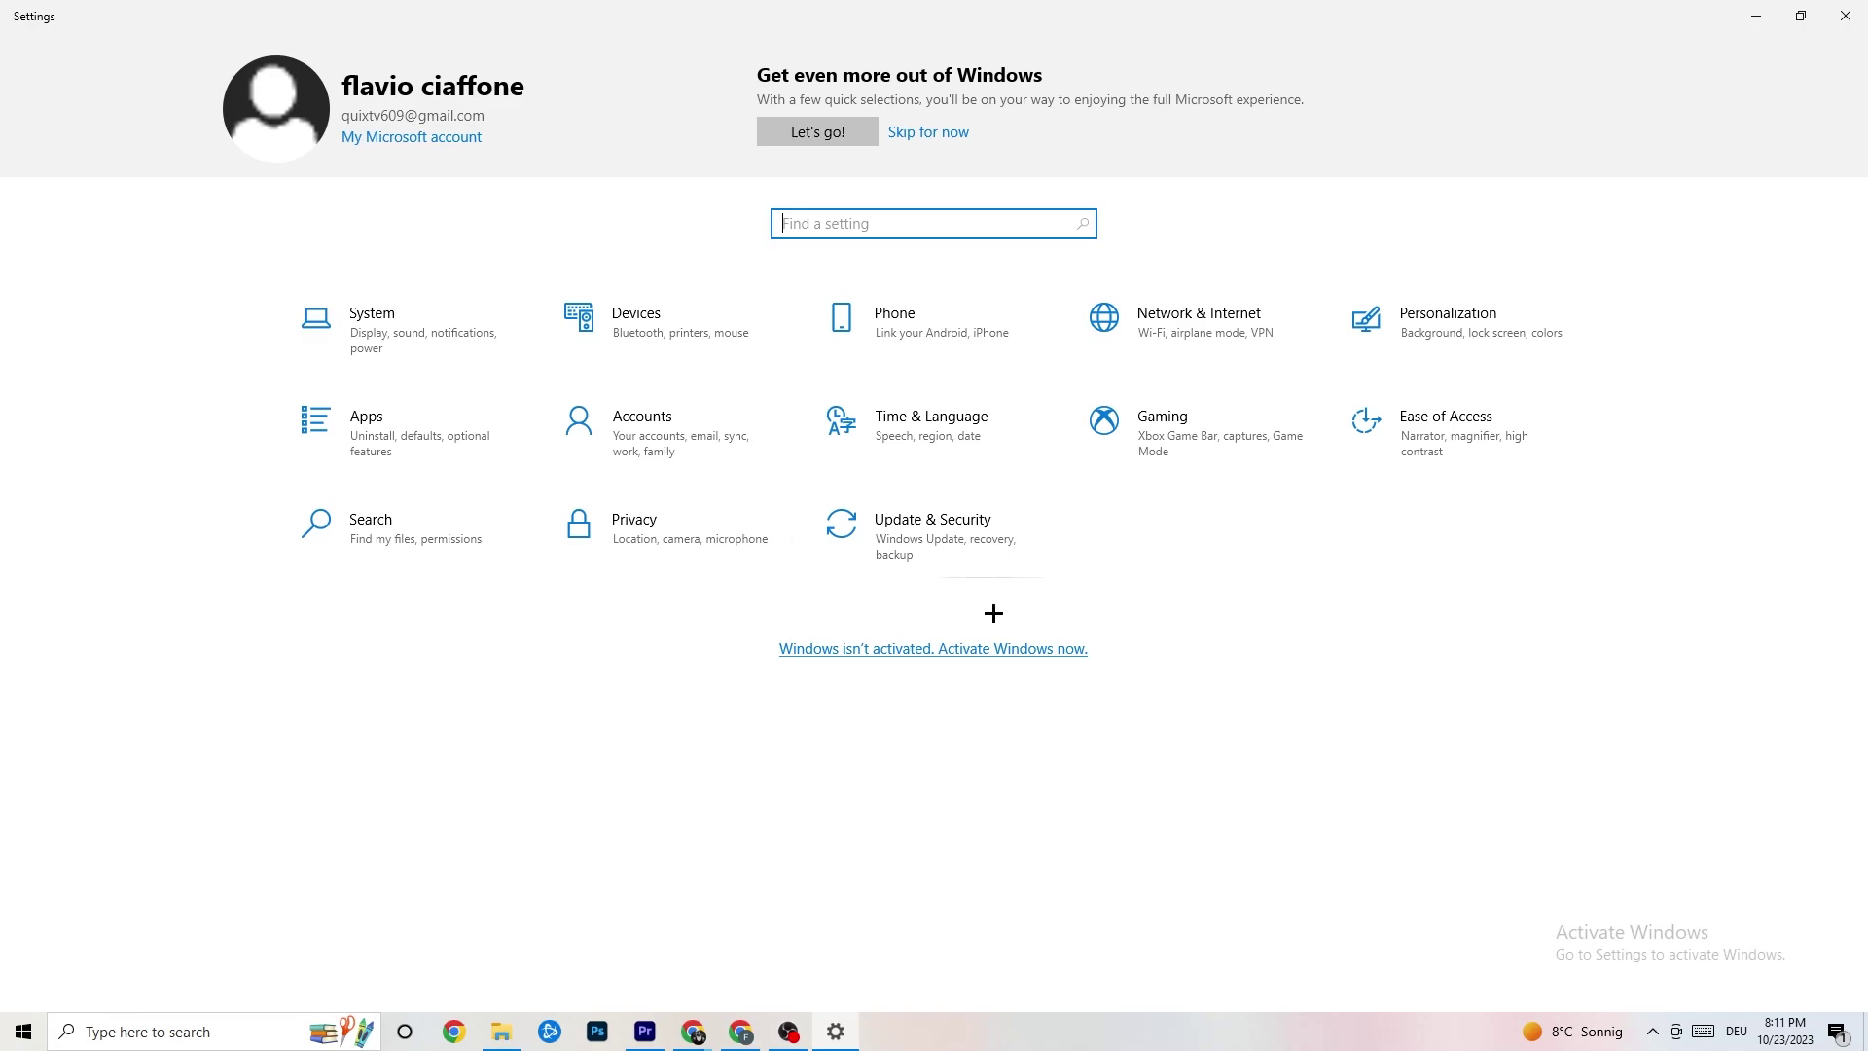
Check the Windows Update status and the Troubleshoot options under Update & Security, and close Settings.
{"action": "left_click", "coordinate": [941, 526]}
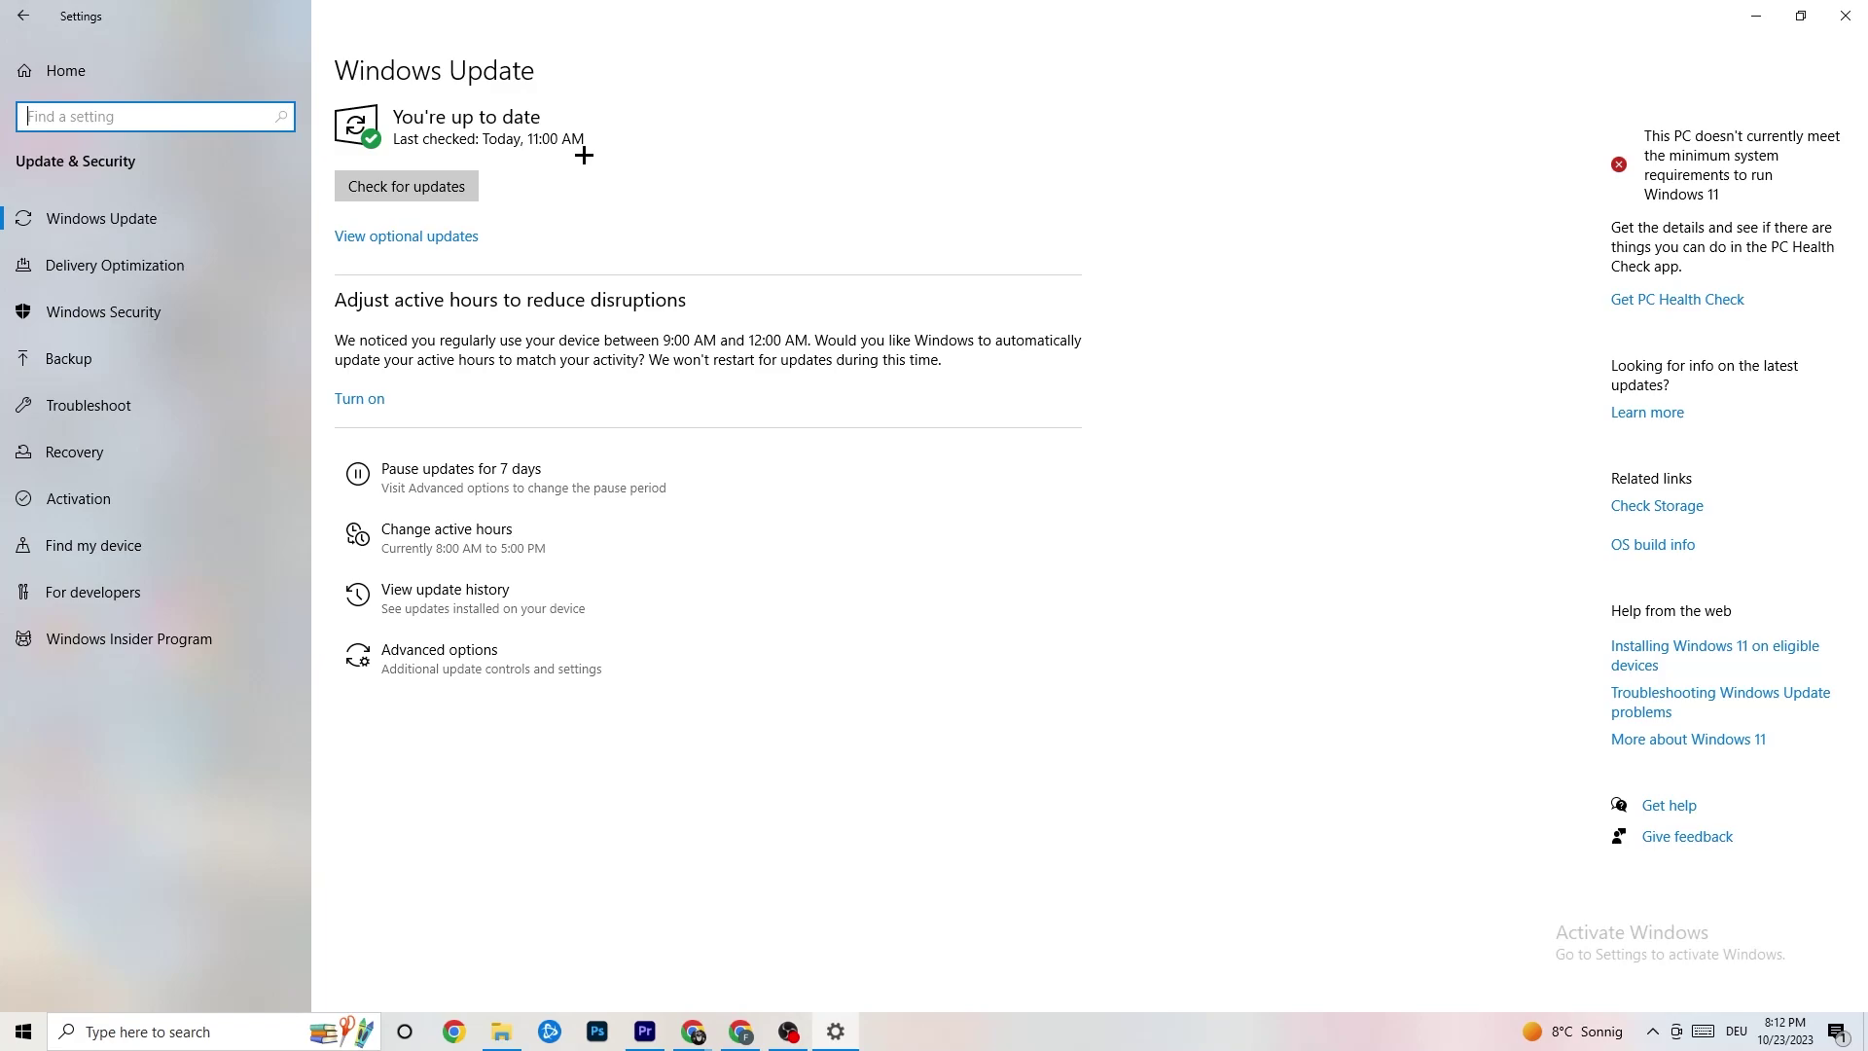
{"action": "left_click", "coordinate": [212, 224]}
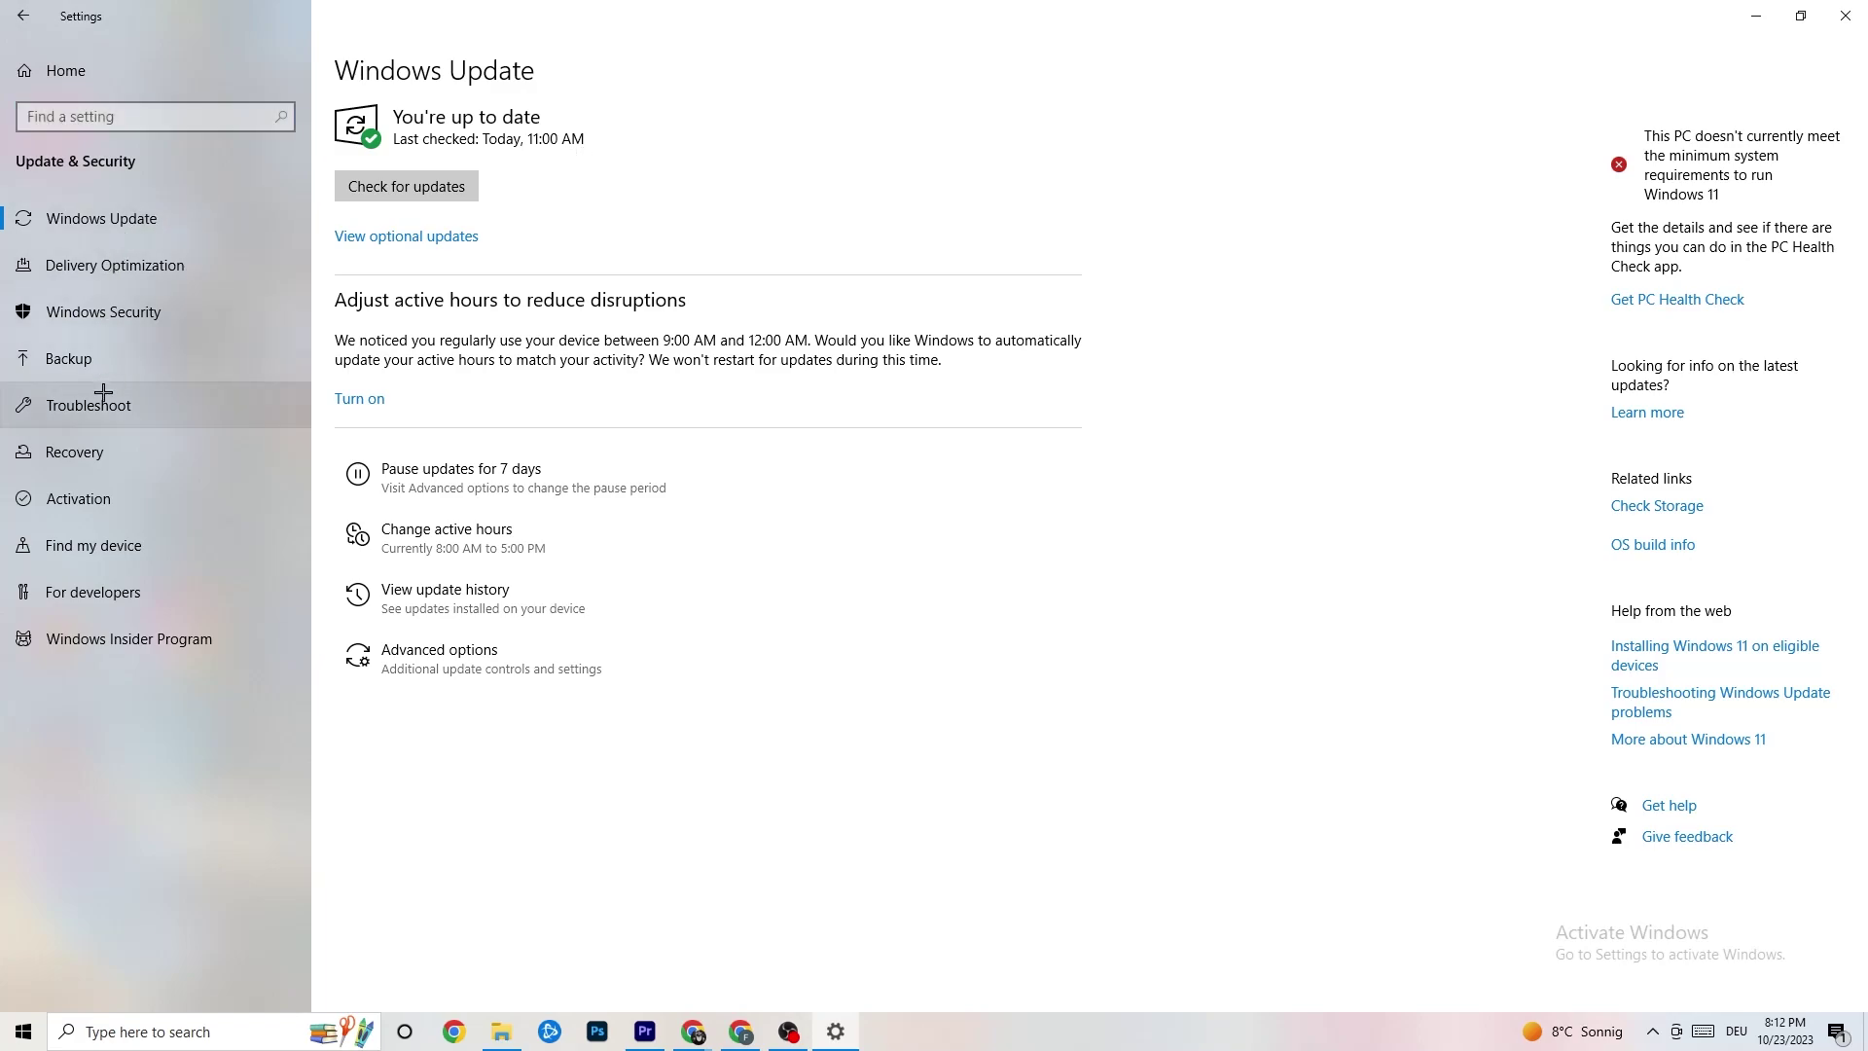
{"action": "left_click", "coordinate": [103, 399]}
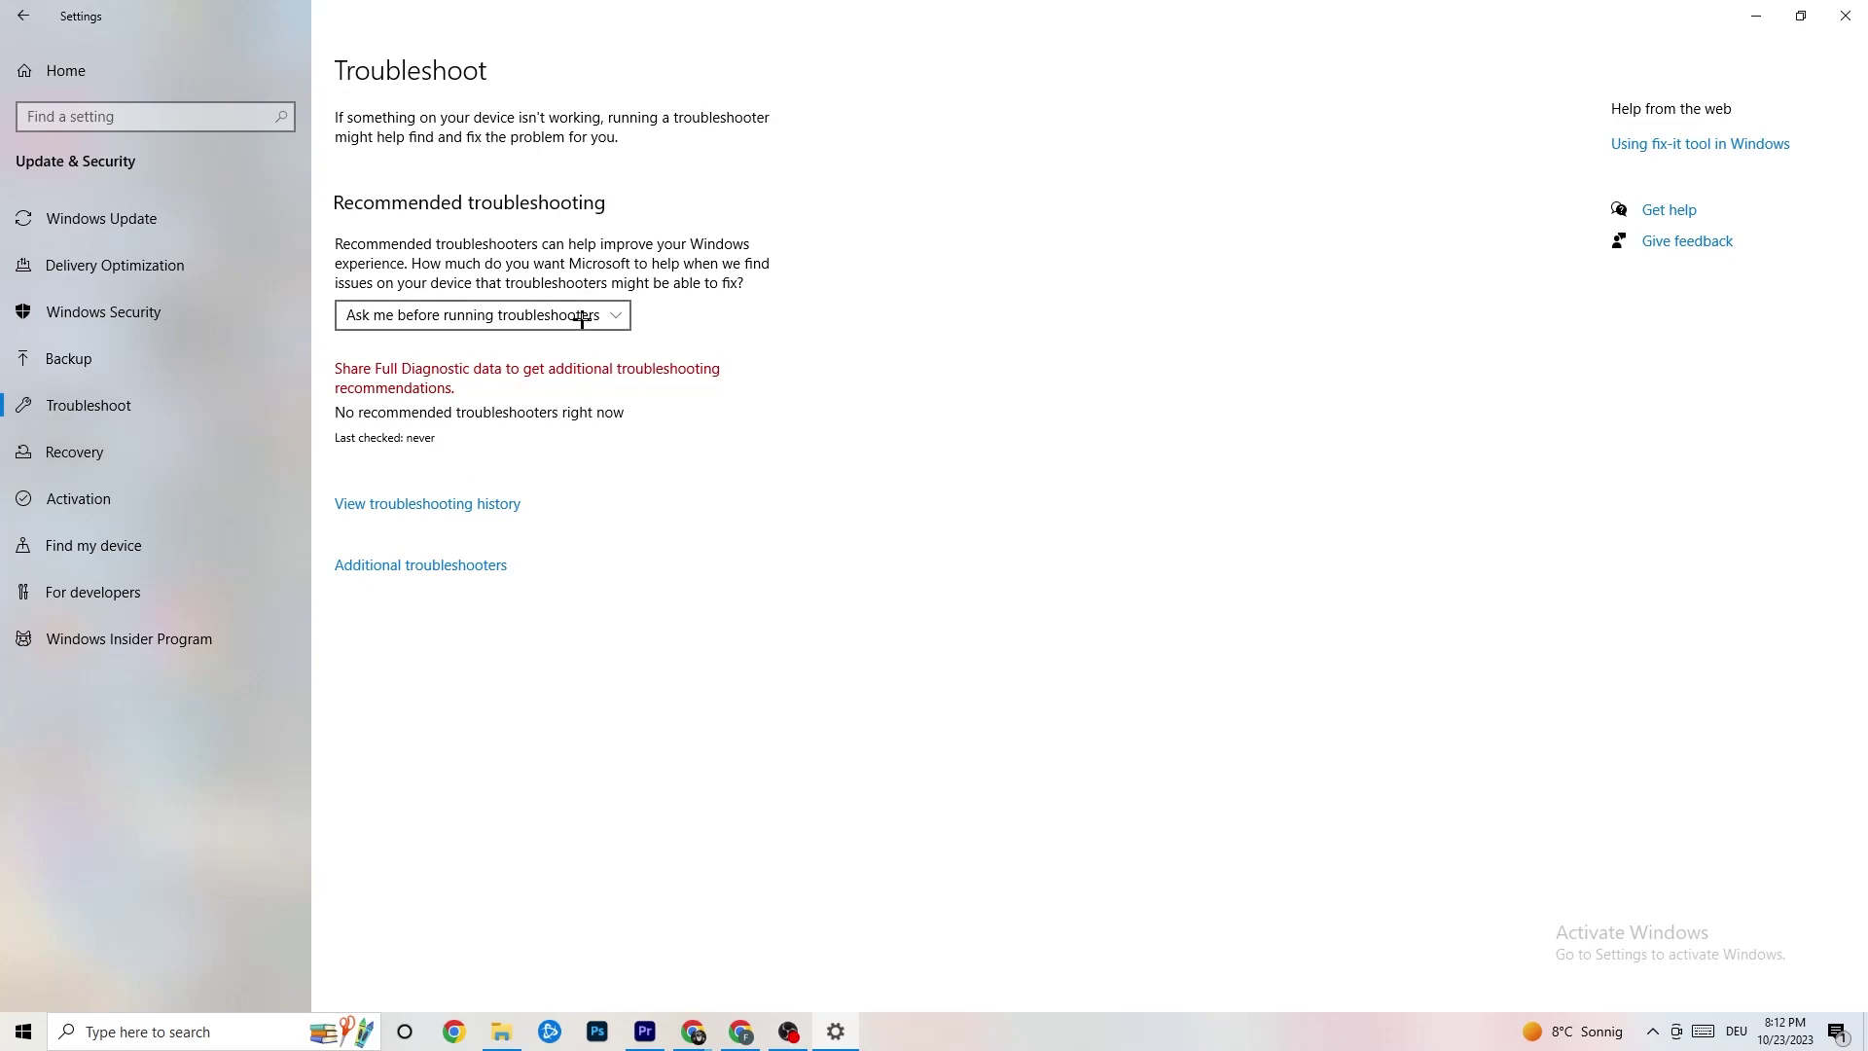
{"action": "left_click", "coordinate": [1848, 12]}
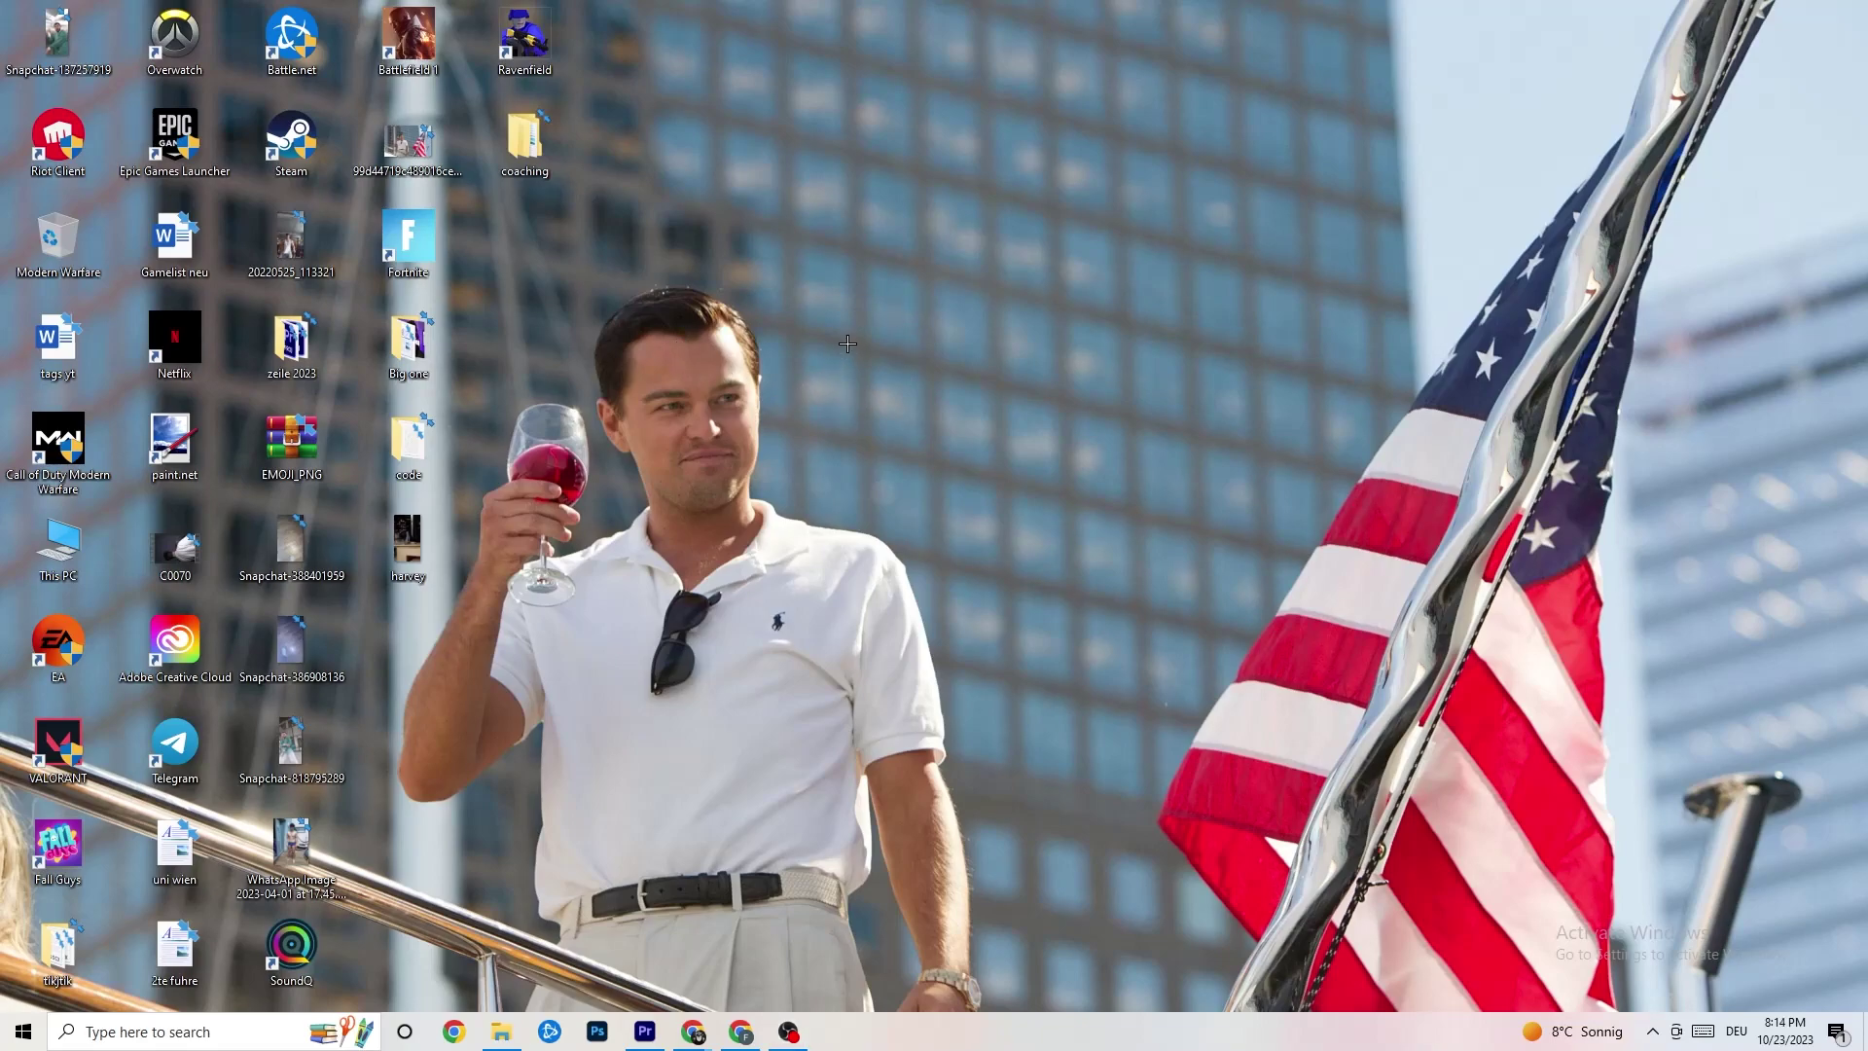
Open the NVIDIA Control Panel from the desktop and review the options for adjusting image settings with preview.
{"action": "right_click", "coordinate": [837, 253]}
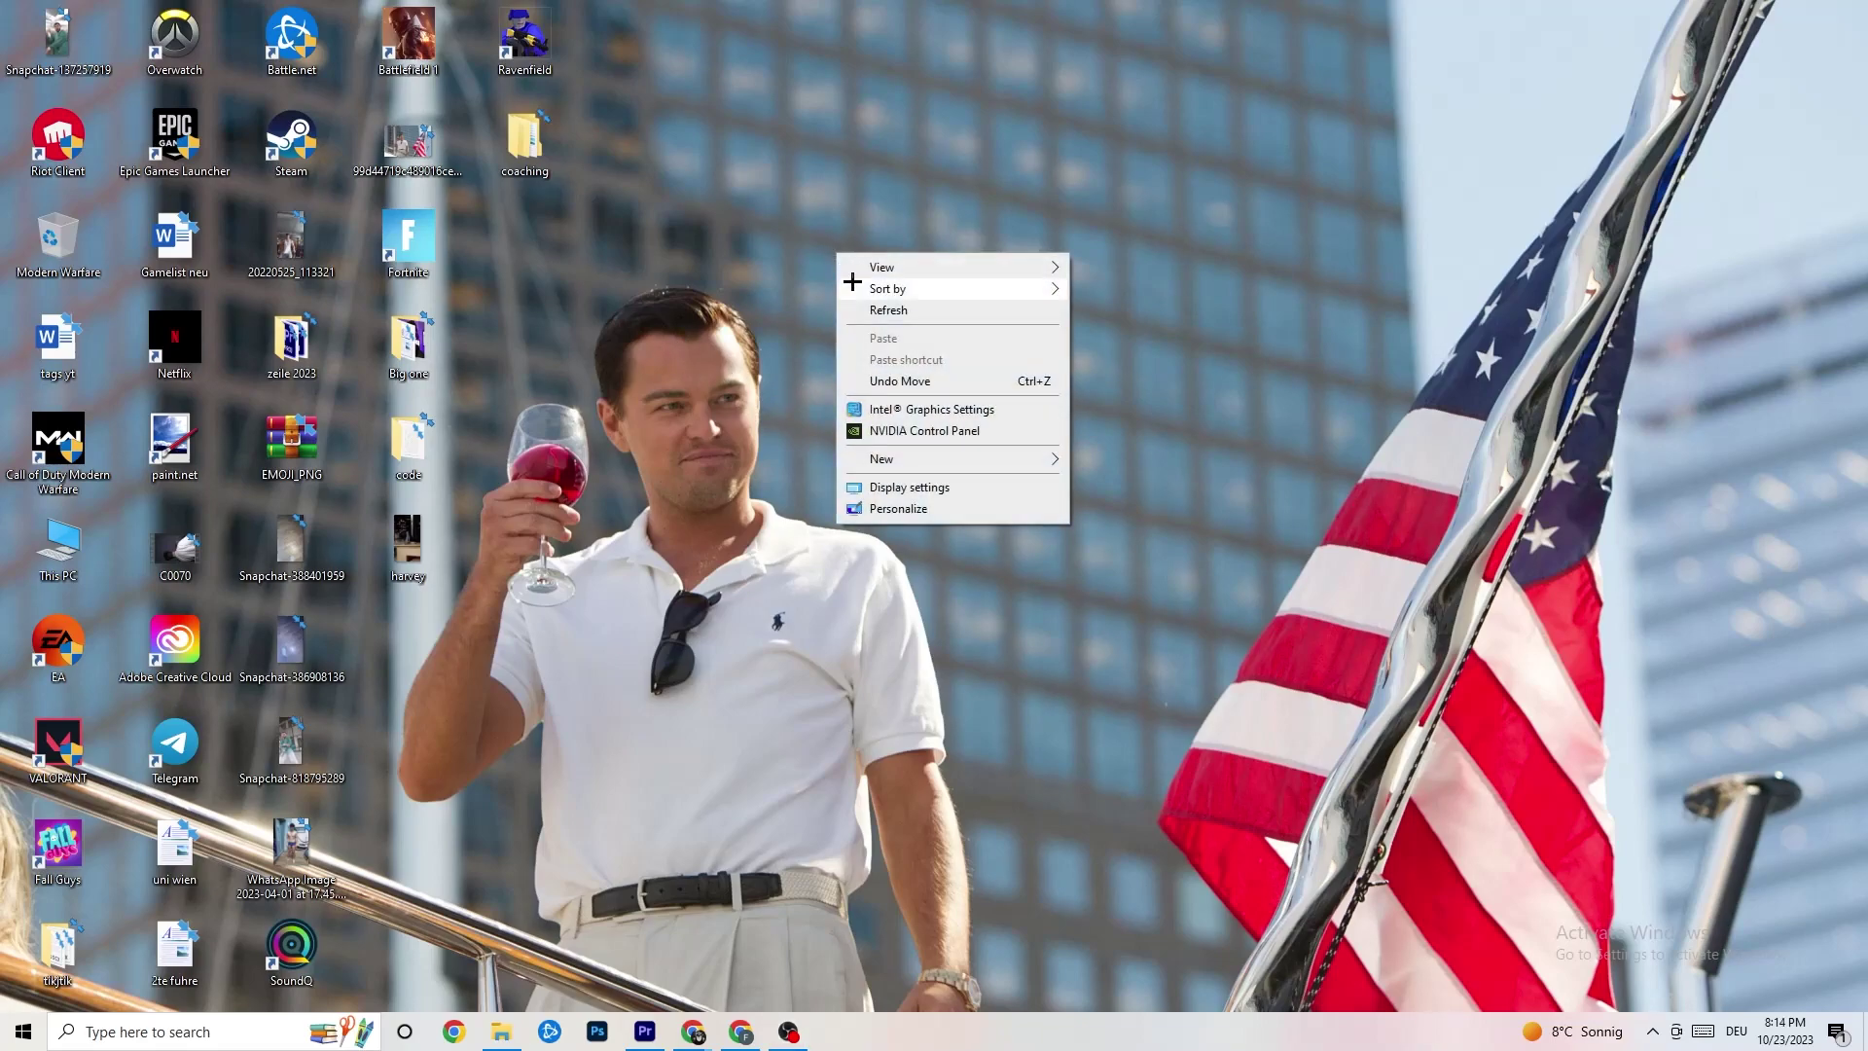
{"action": "left_click", "coordinate": [904, 431]}
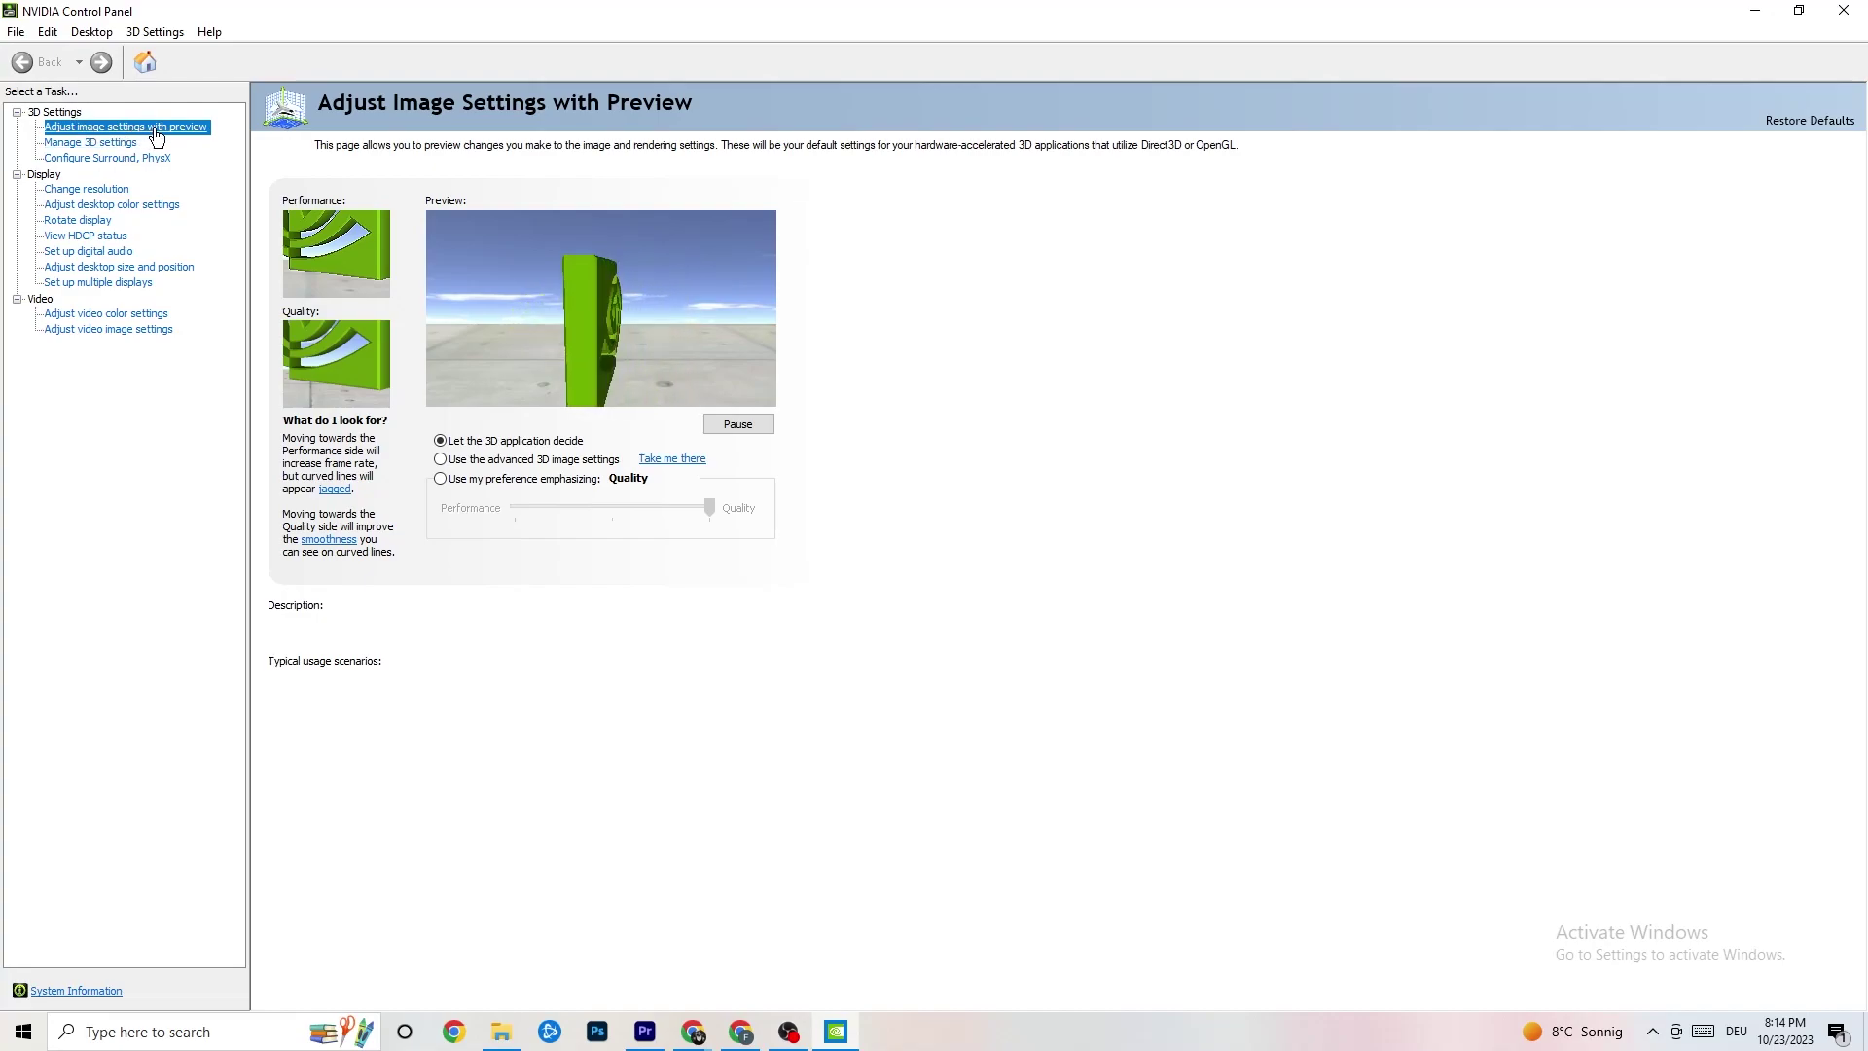
{"action": "mouse_move", "coordinate": [491, 450]}
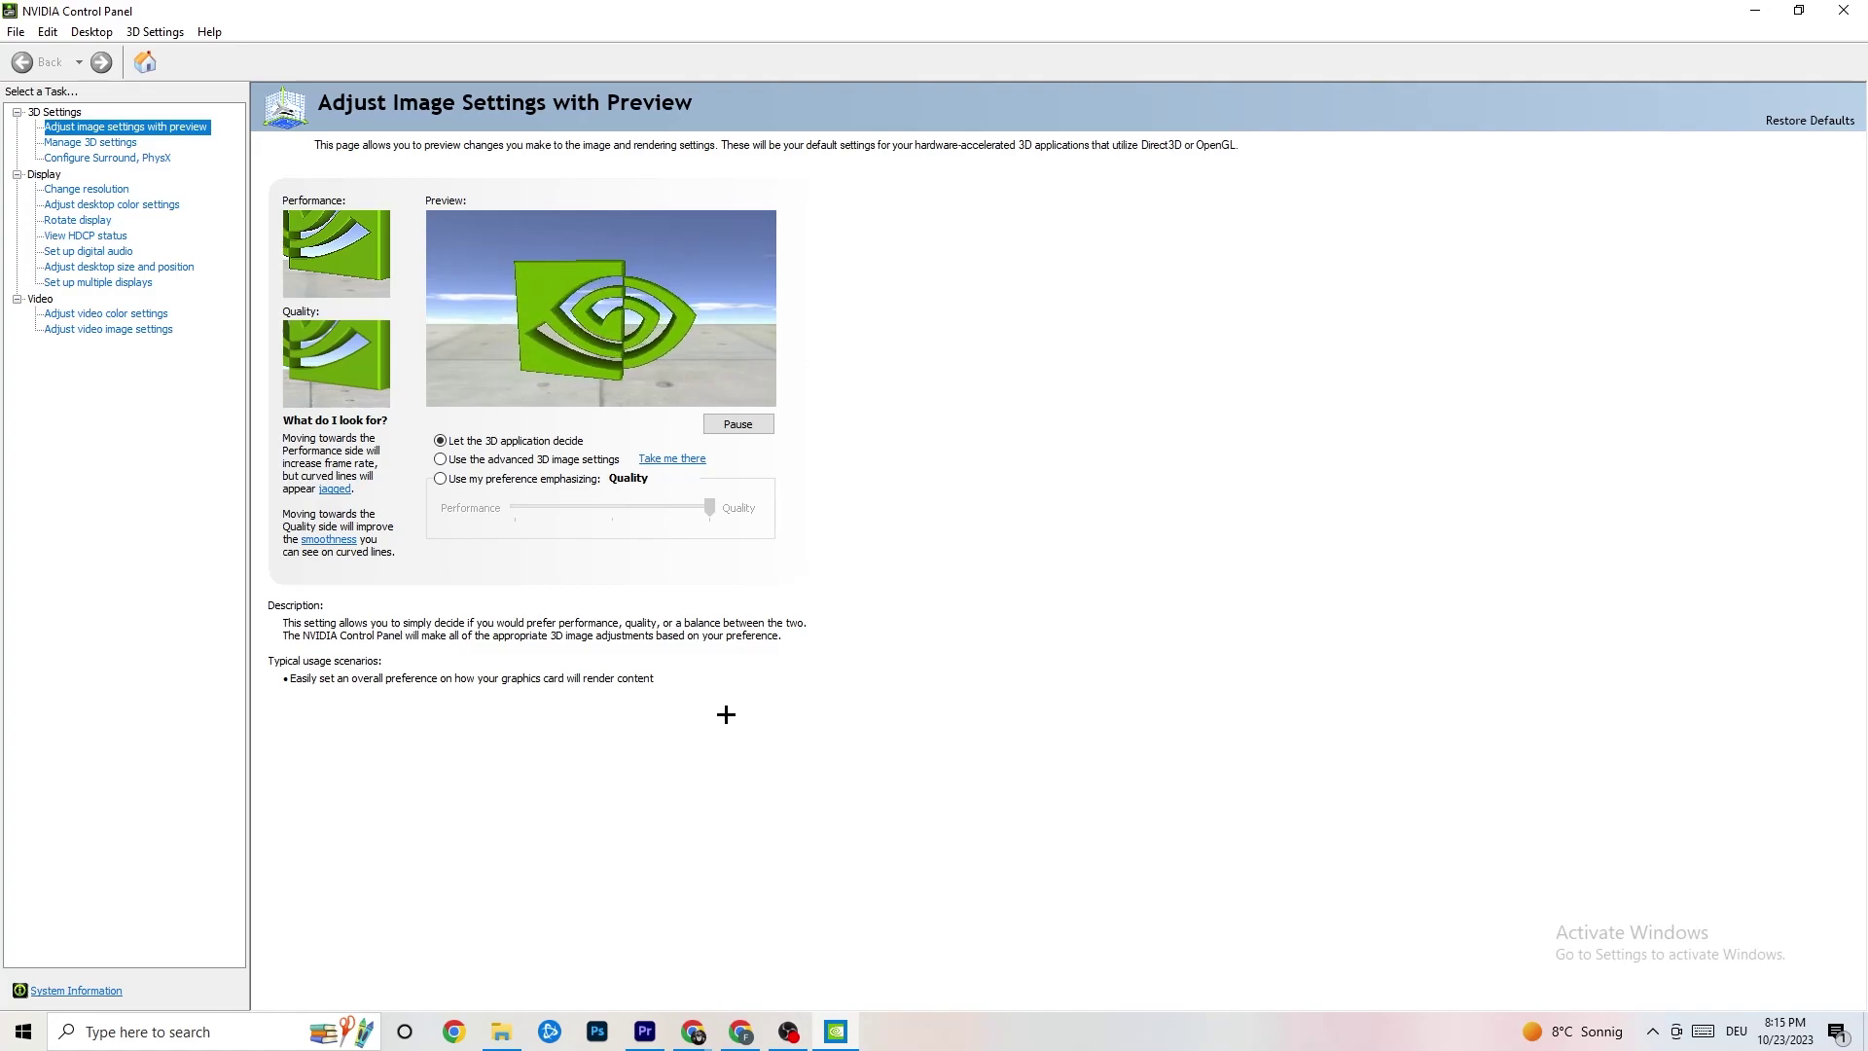
Review the display's resolution, refresh rate and color settings, and close the NVIDIA Control Panel.
{"action": "left_click", "coordinate": [80, 190]}
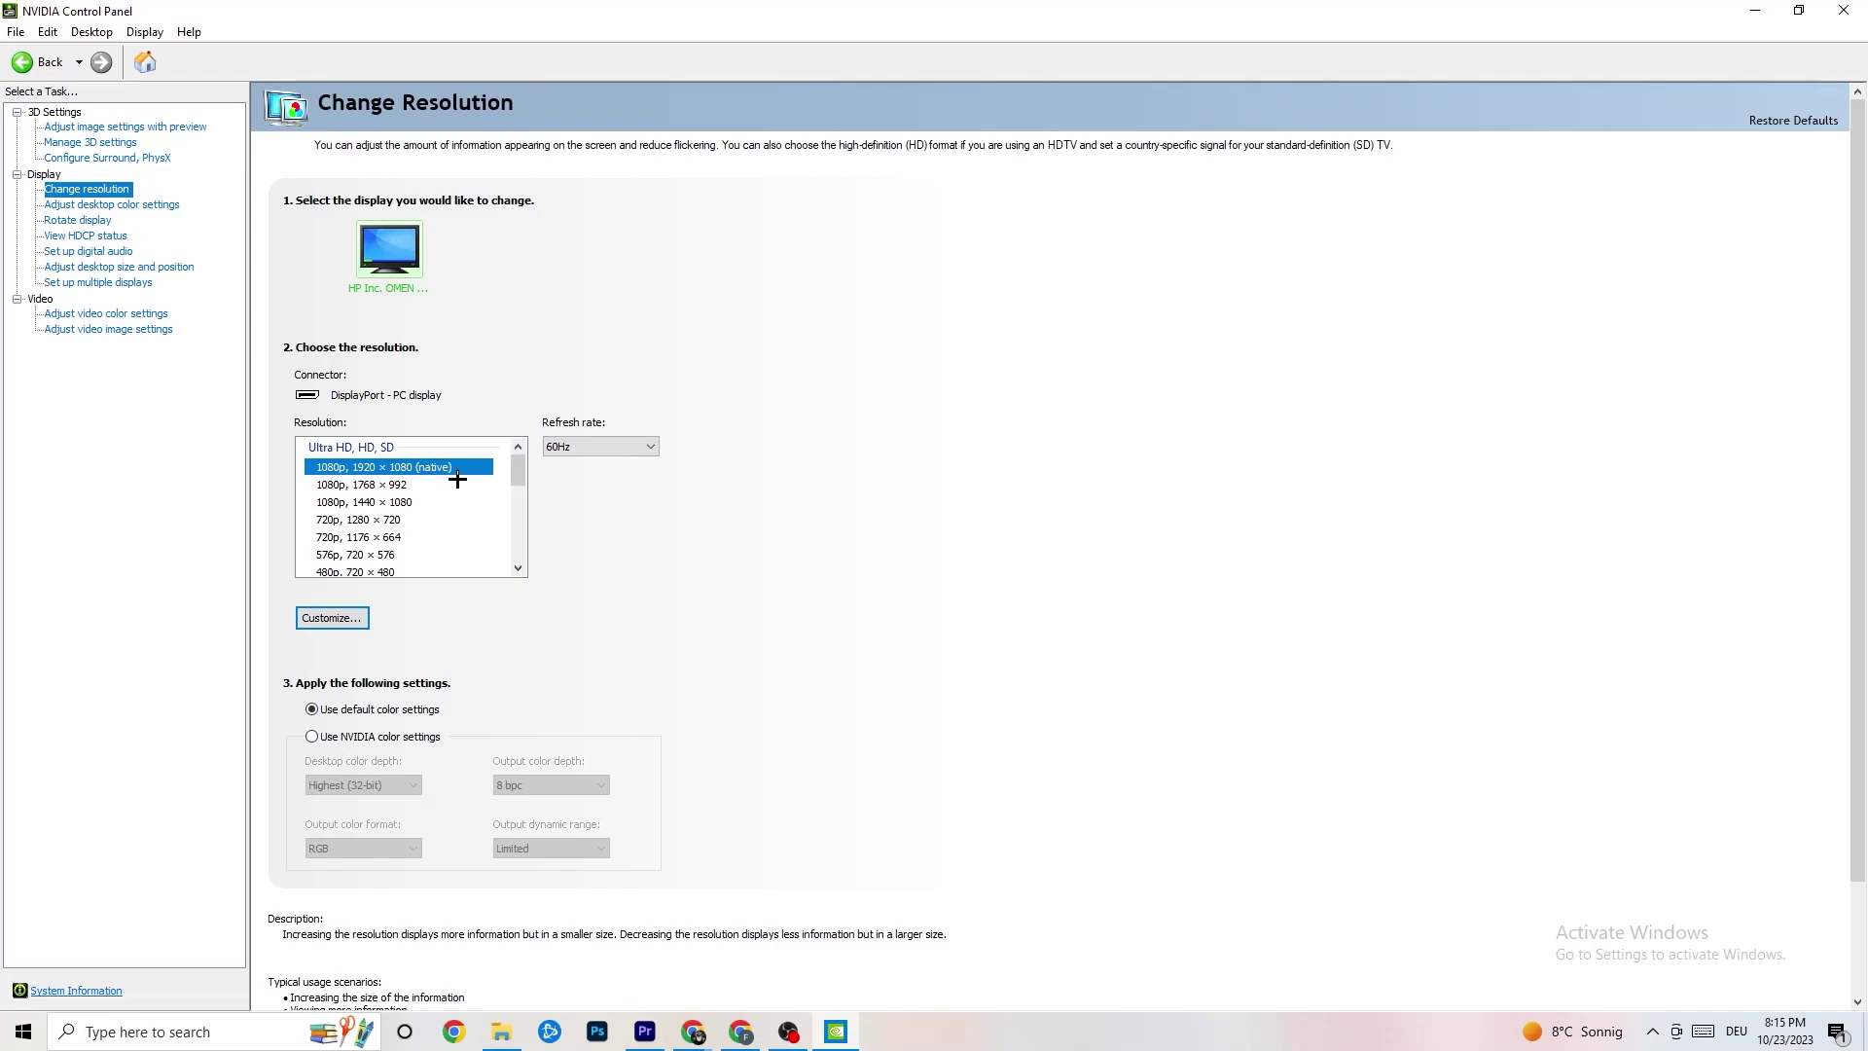
{"action": "scroll", "coordinate": [517, 477], "scroll_direction": "down", "scroll_amount": 1}
{"action": "scroll", "coordinate": [517, 472], "scroll_direction": "up", "scroll_amount": 1}
{"action": "key", "text": "alt+F4"}
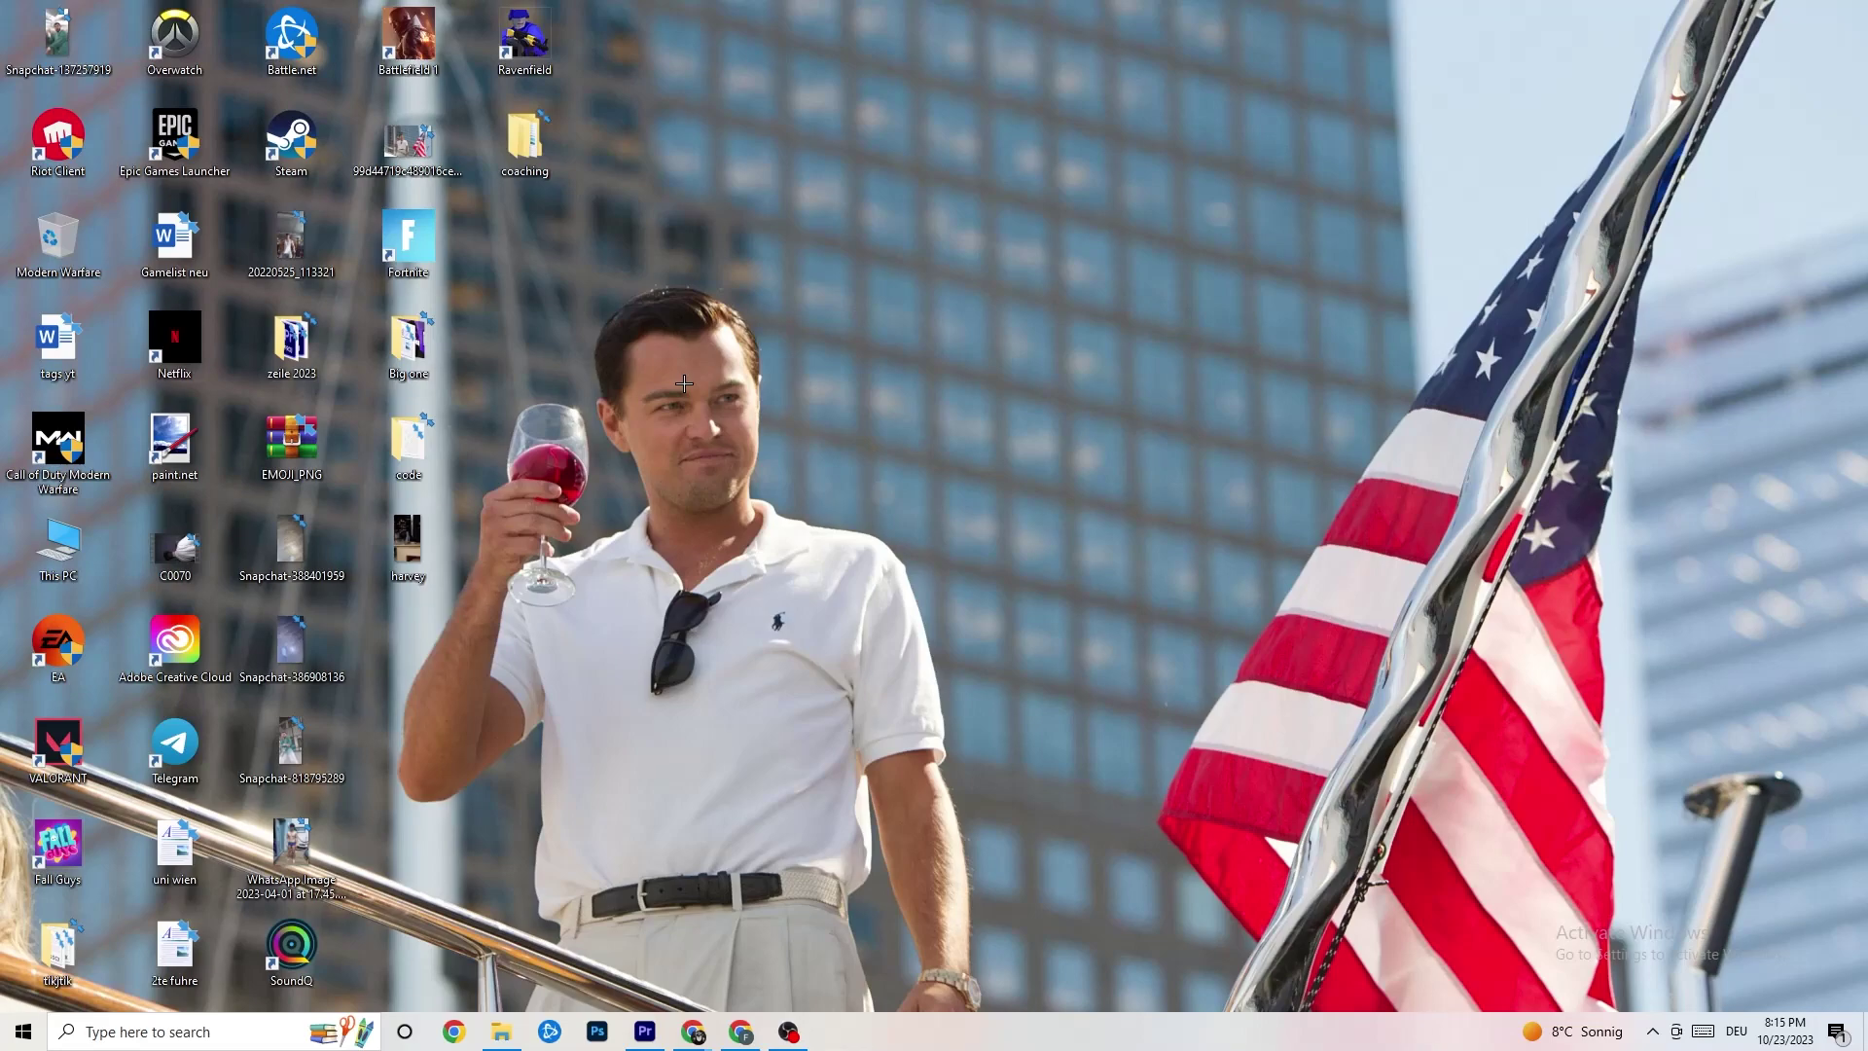
View the PC's sleep, shut down and restart choices, and dismiss them.
{"action": "left_click", "coordinate": [23, 1031]}
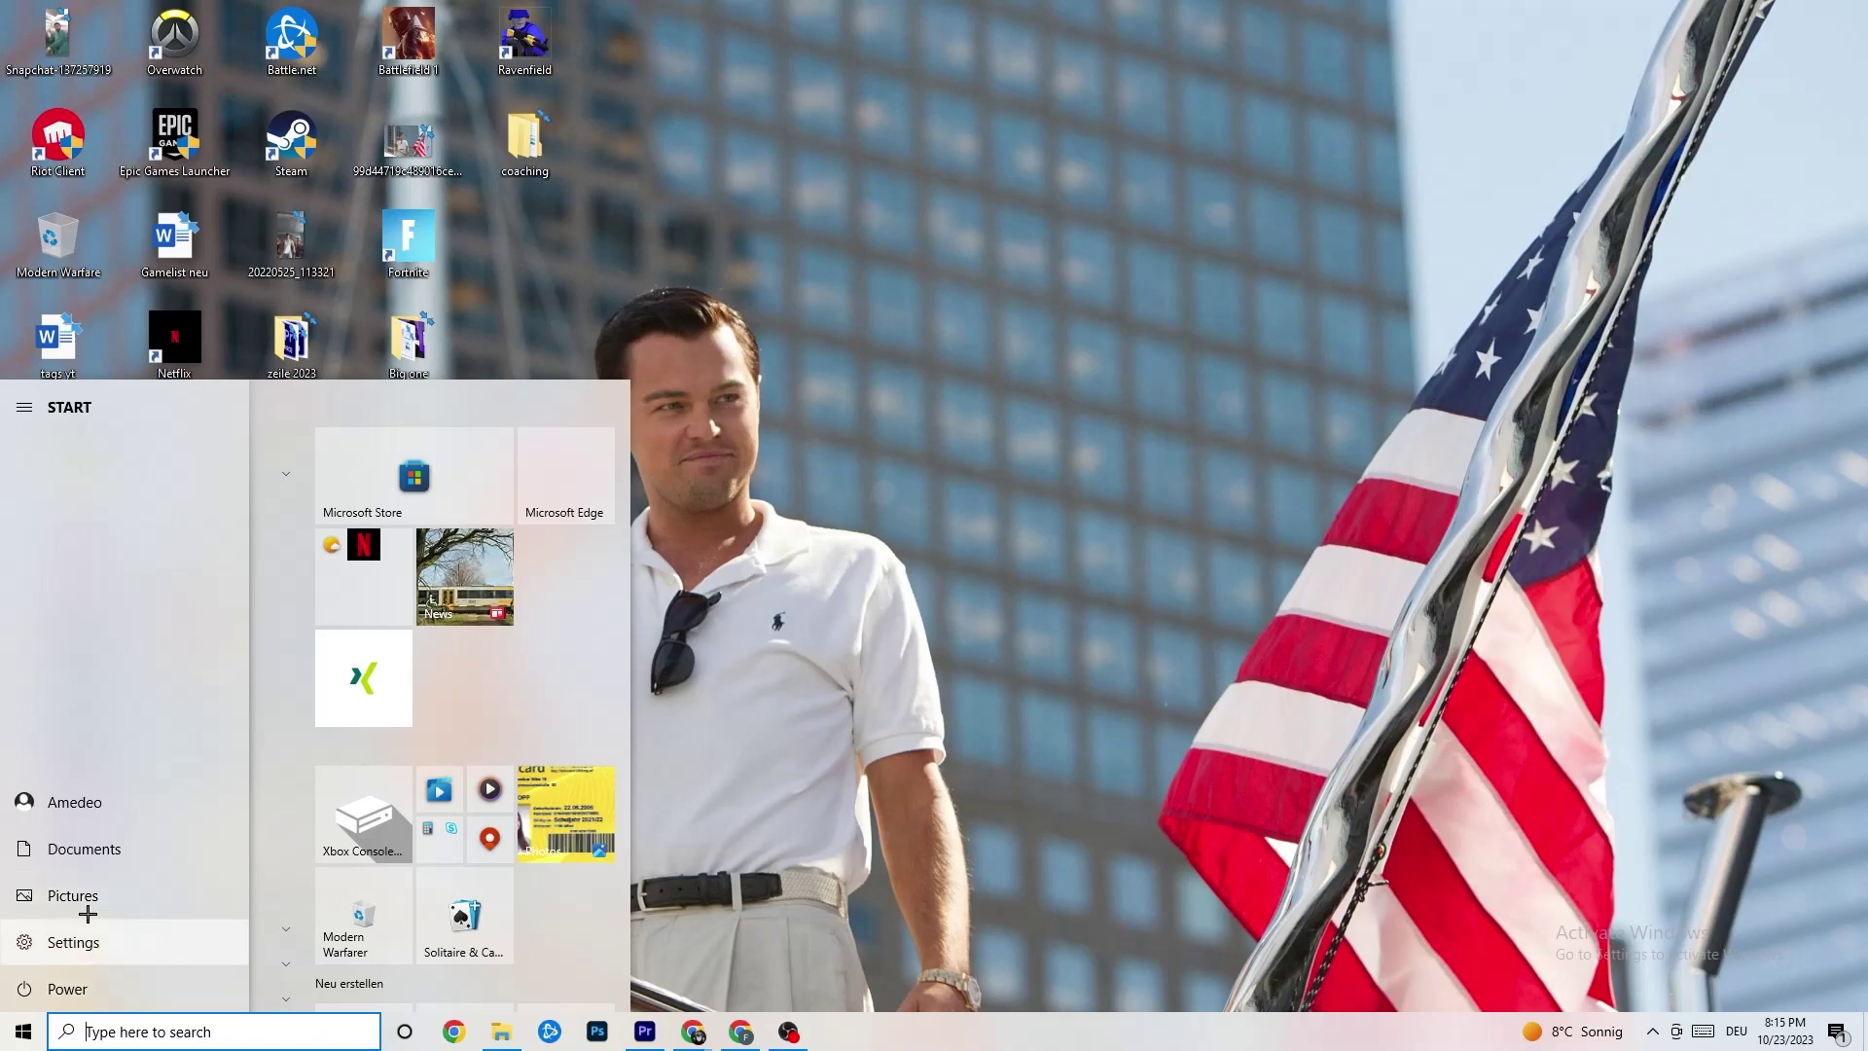
{"action": "left_click", "coordinate": [191, 981]}
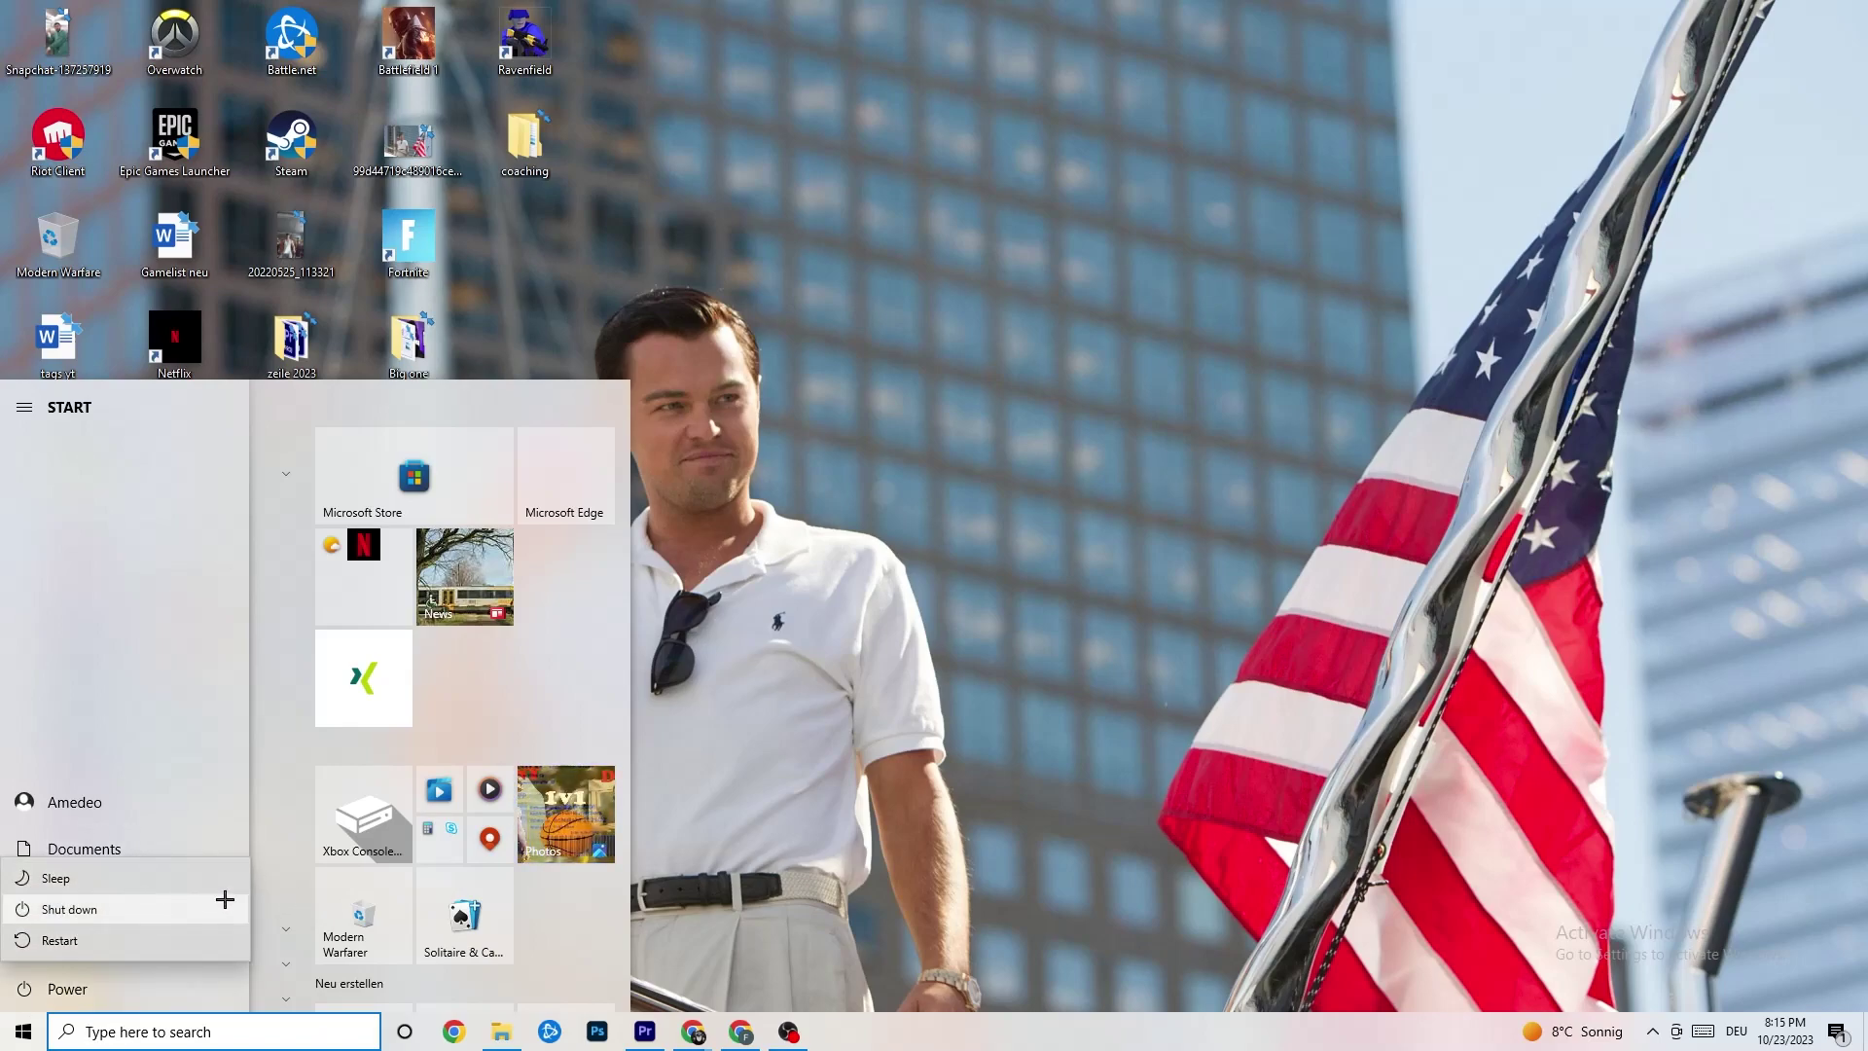
{"action": "left_click", "coordinate": [983, 195]}
{"action": "left_click", "coordinate": [916, 394]}
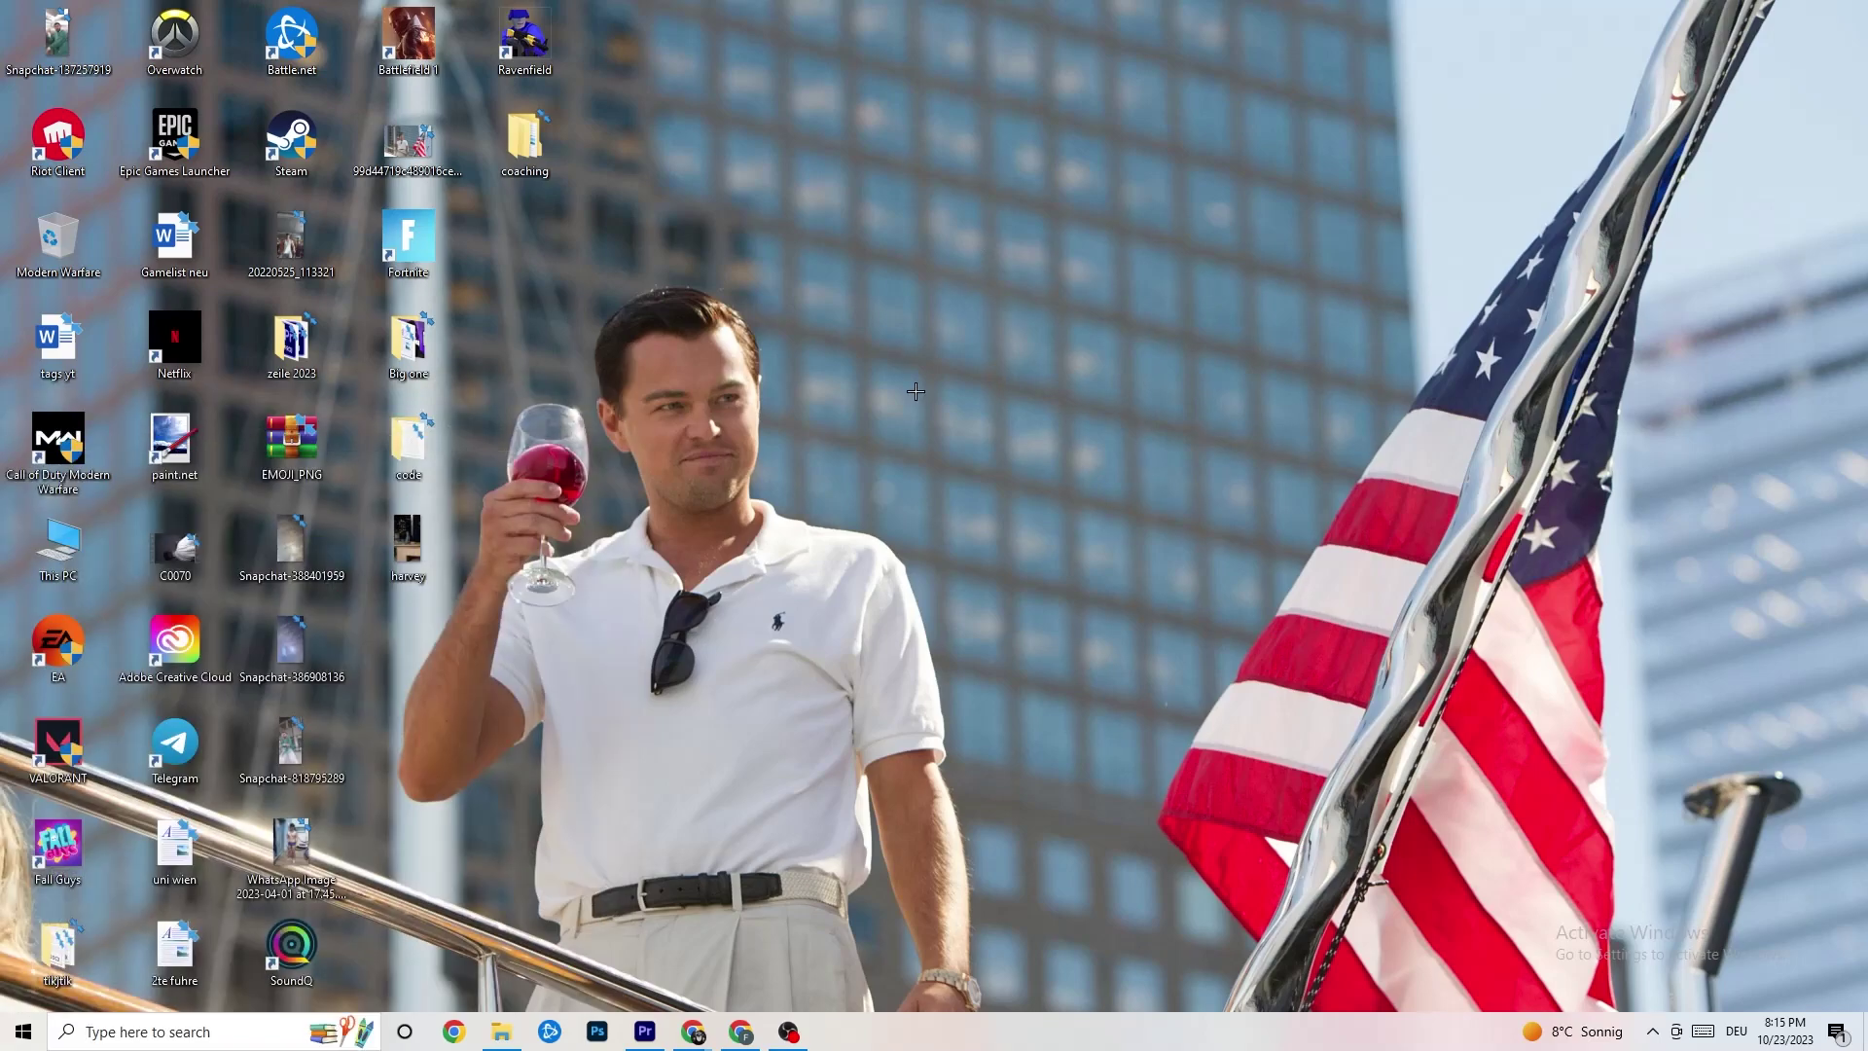